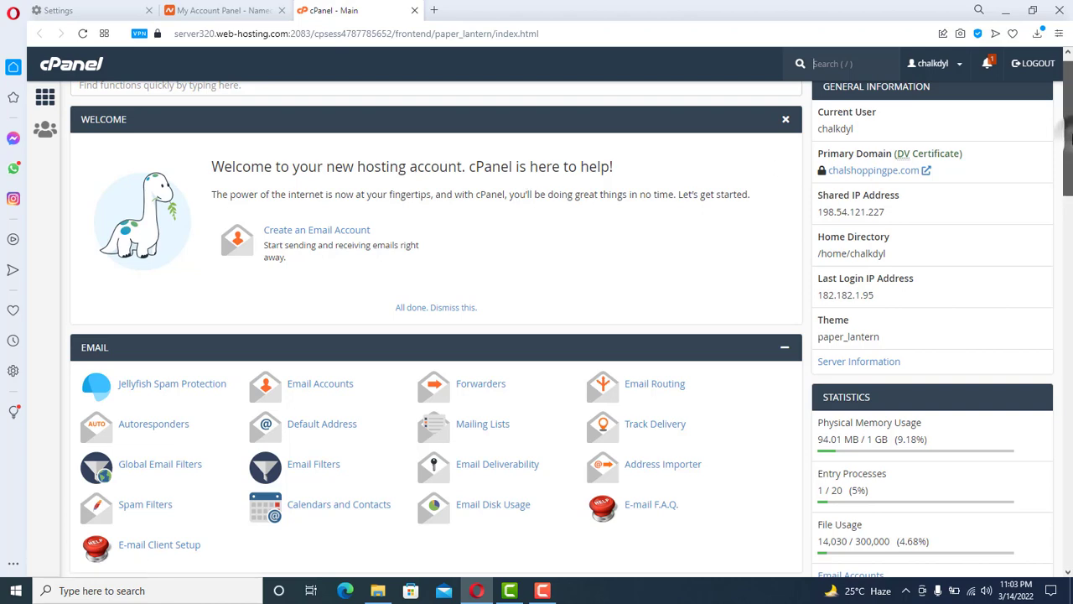
- Create the 'code' subdomain on chalshoppingpe.com with document root /code.chalshoppingpe.com
drag(1069, 145, 1070, 293)
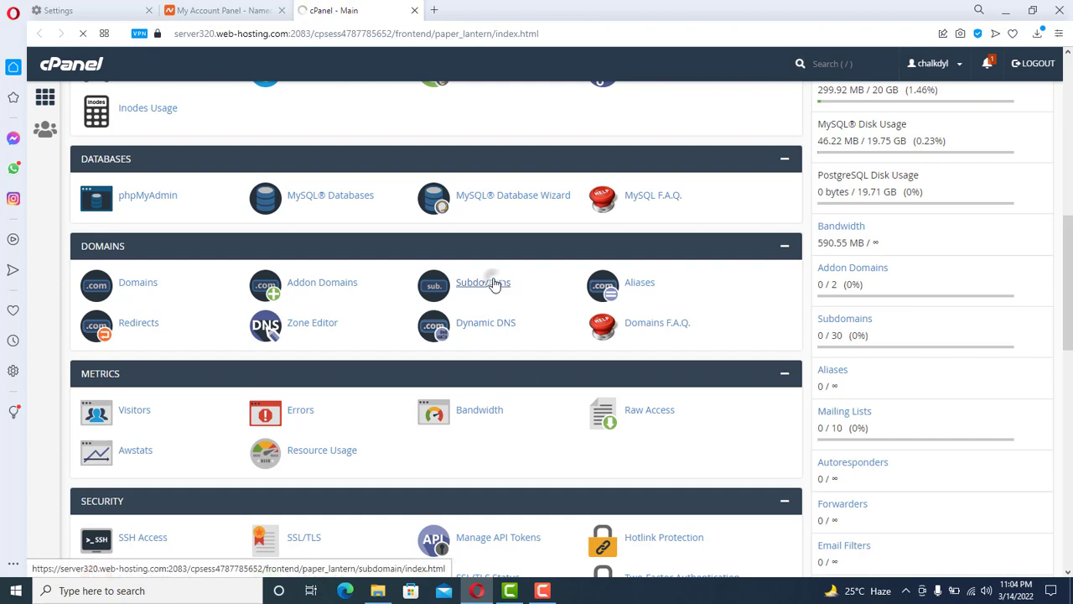
click(492, 283)
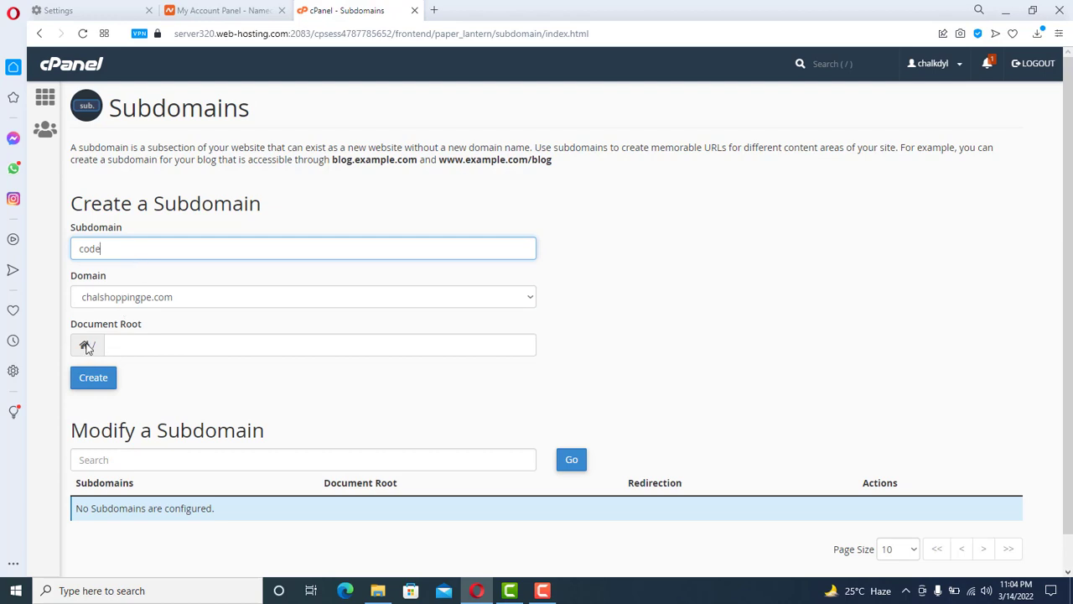
scroll(819, 339, down, 1)
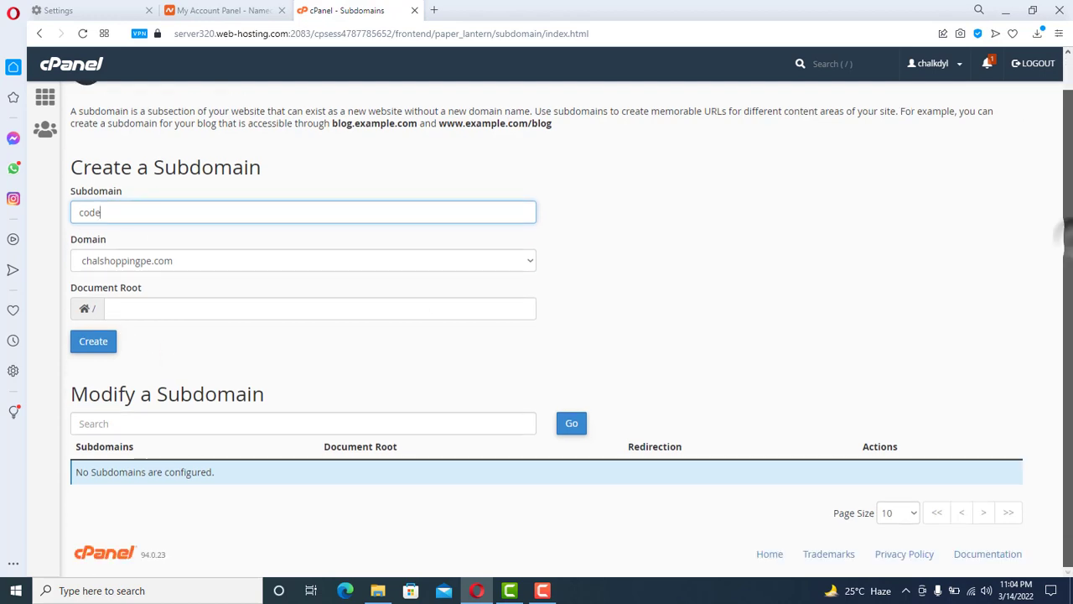
click(92, 342)
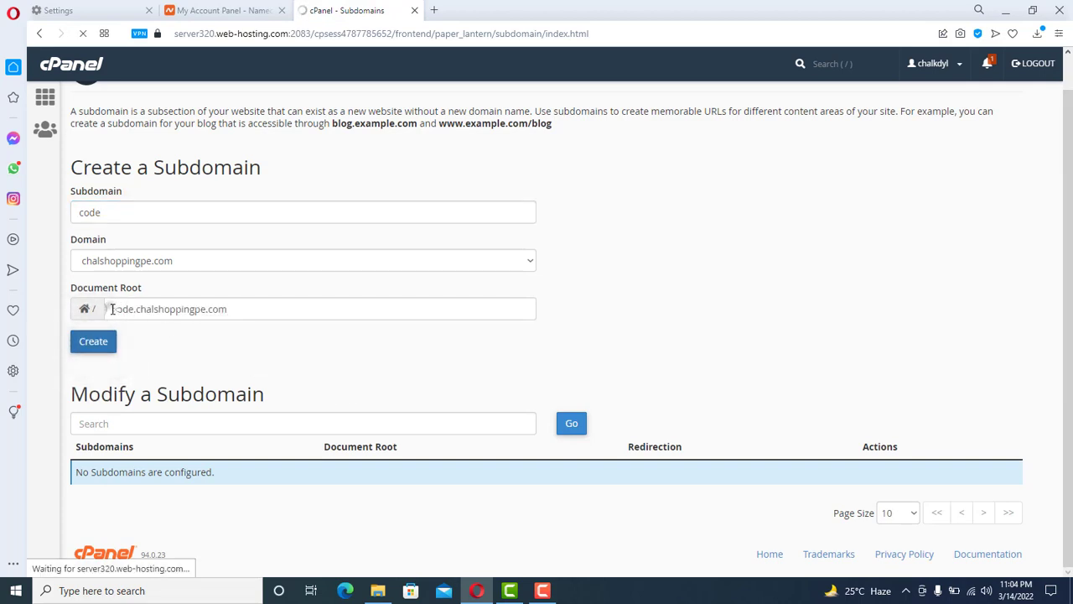
drag(115, 309, 220, 321)
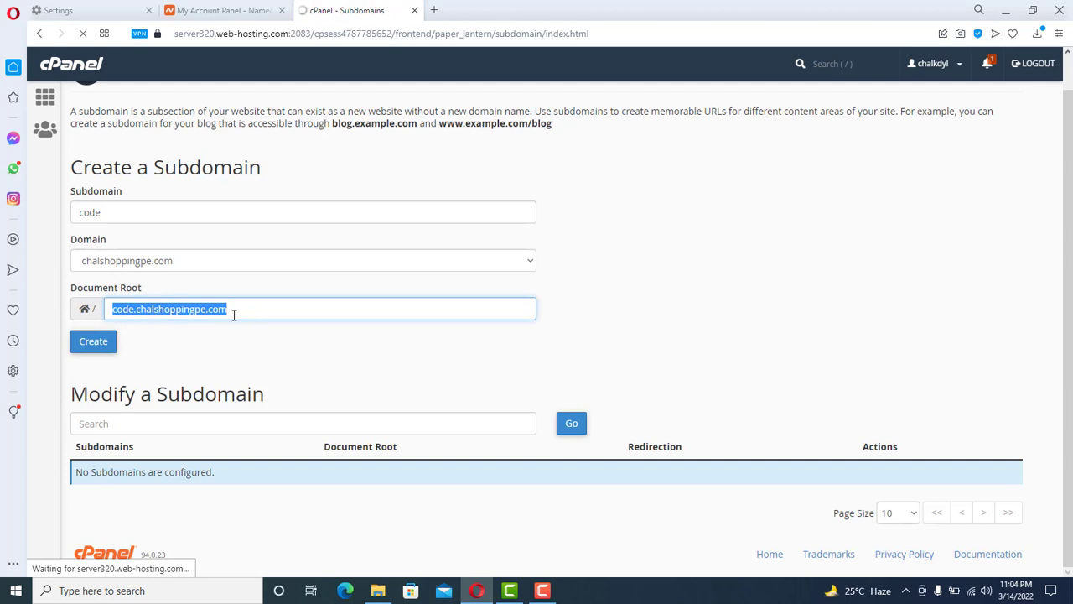
click(231, 361)
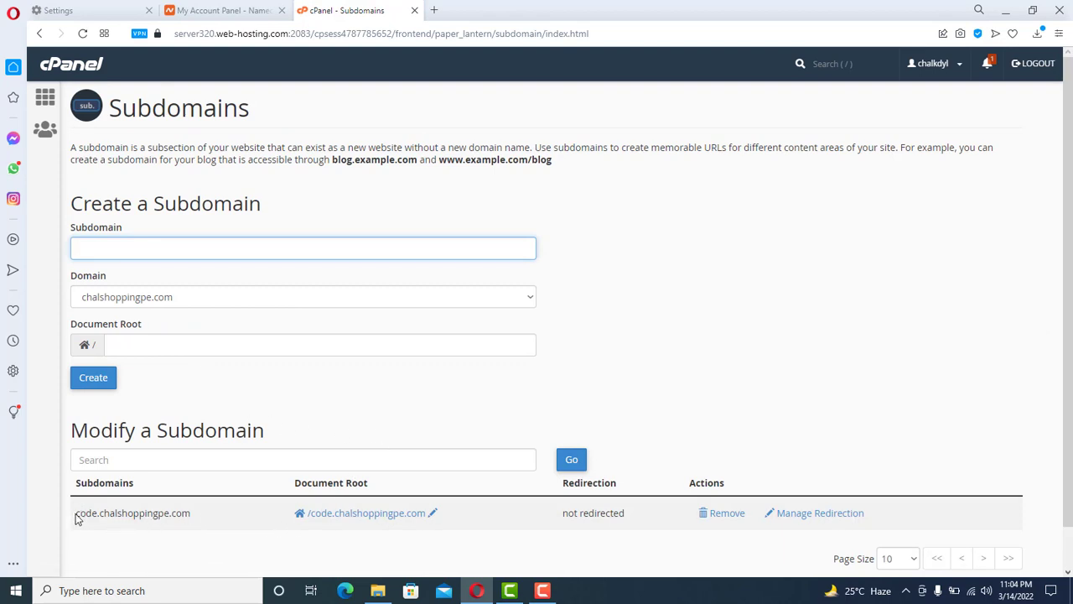
drag(77, 517, 223, 518)
- Load code.chalshoppingpe.com in a new tab, see the default SORRY page, and return to cPanel Subdomains
click(223, 518)
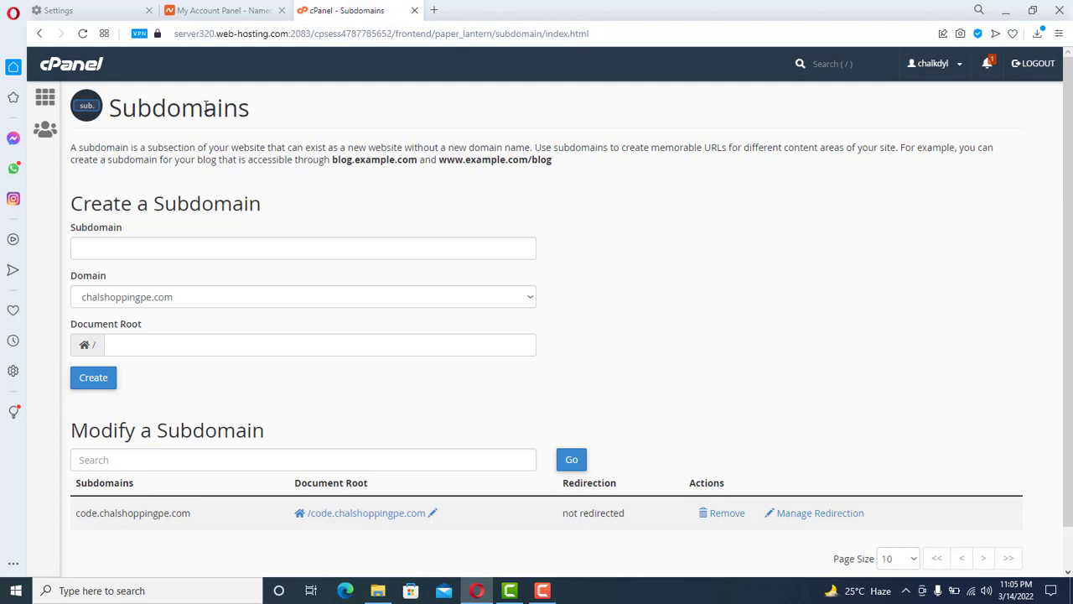
click(432, 11)
text(code.)
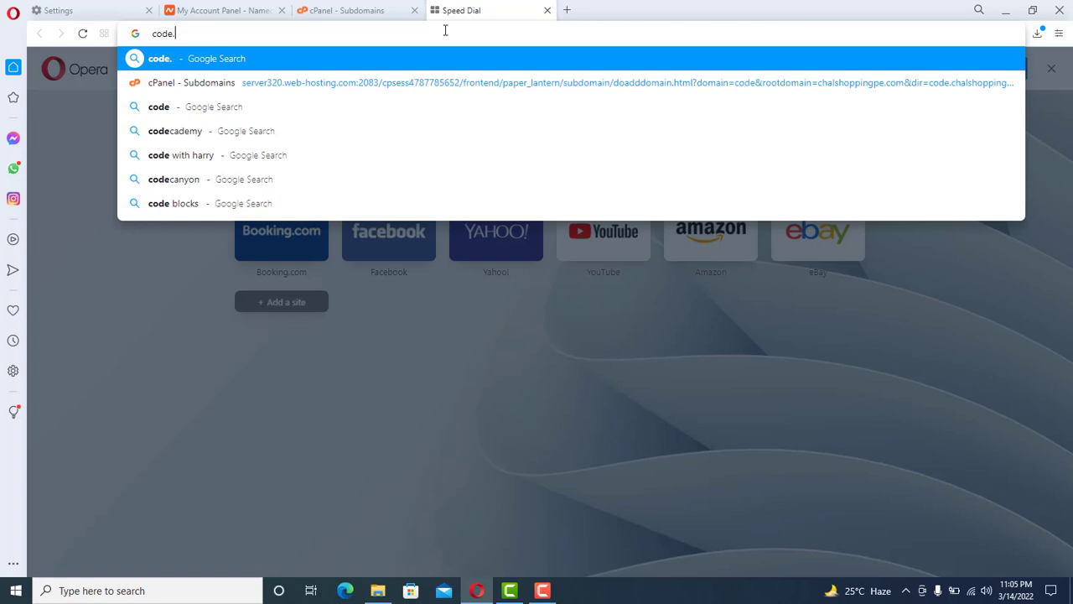
text(chal)
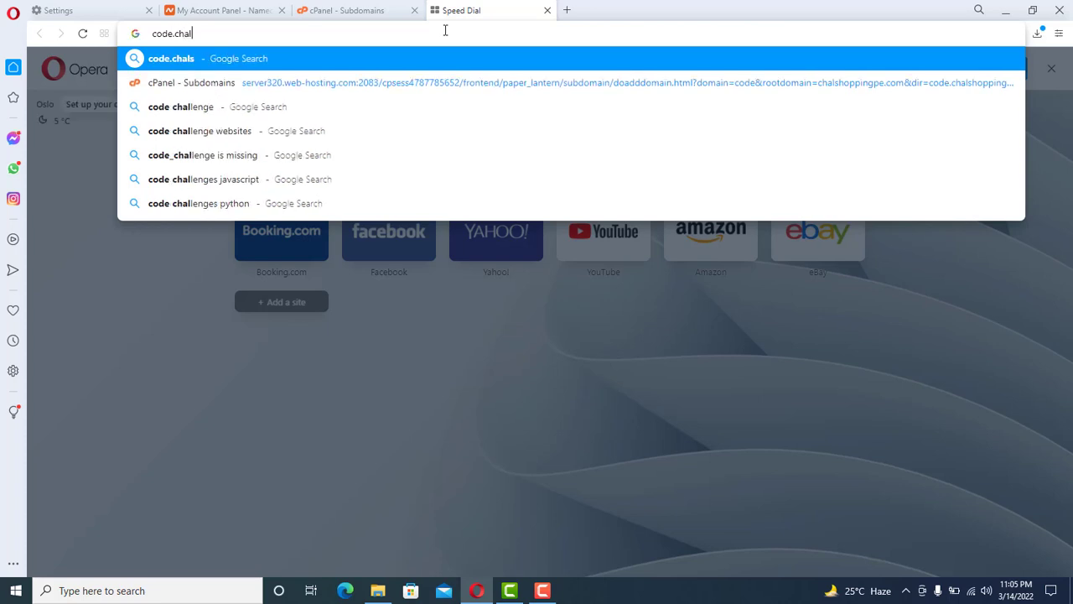
text(shopping)
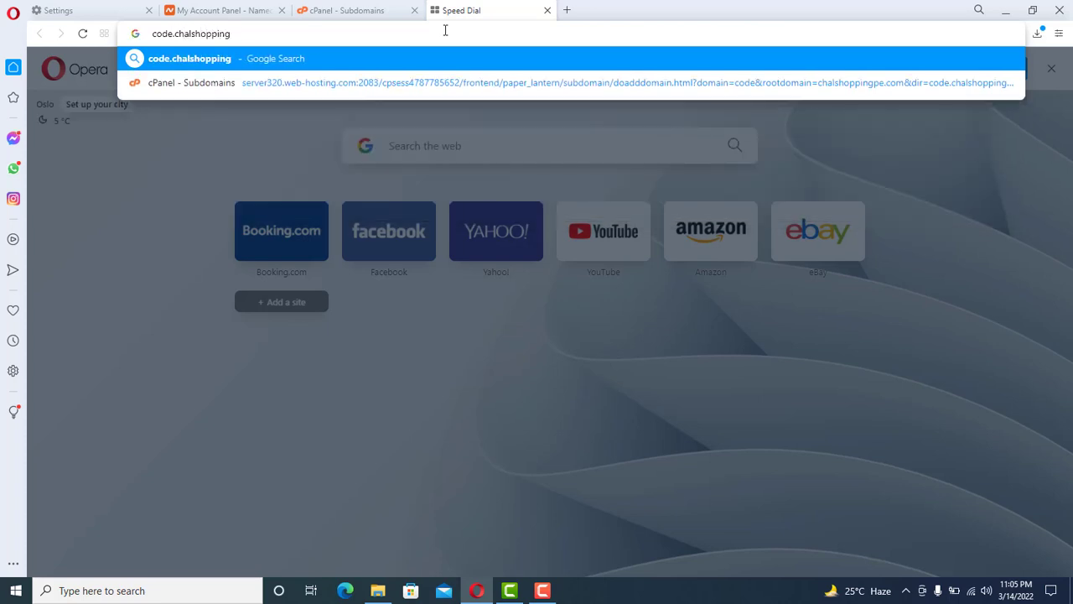
text(pe.com)
key(Return)
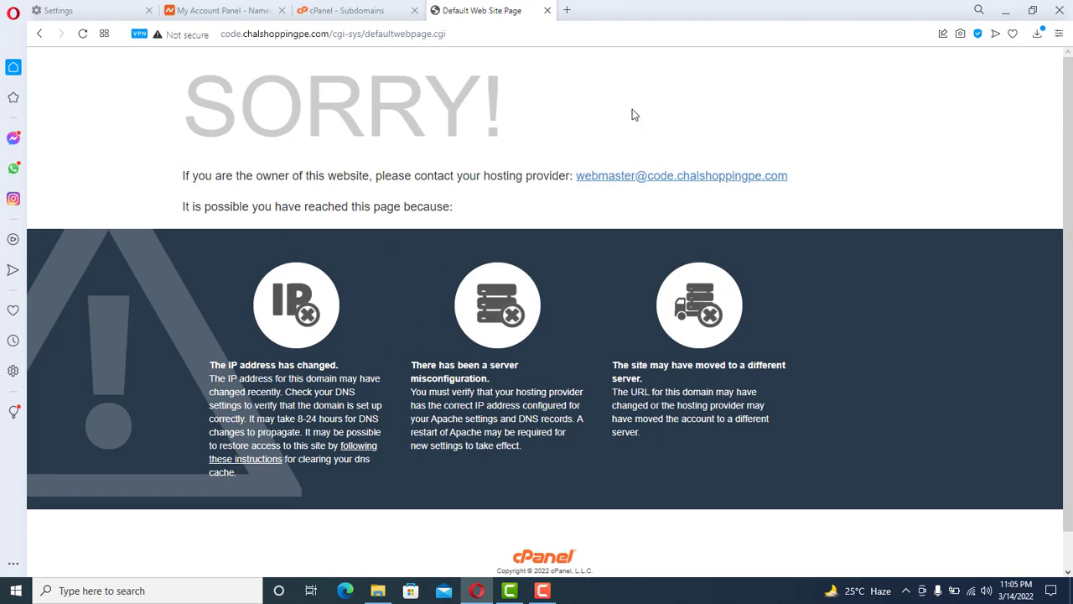
click(332, 5)
click(225, 5)
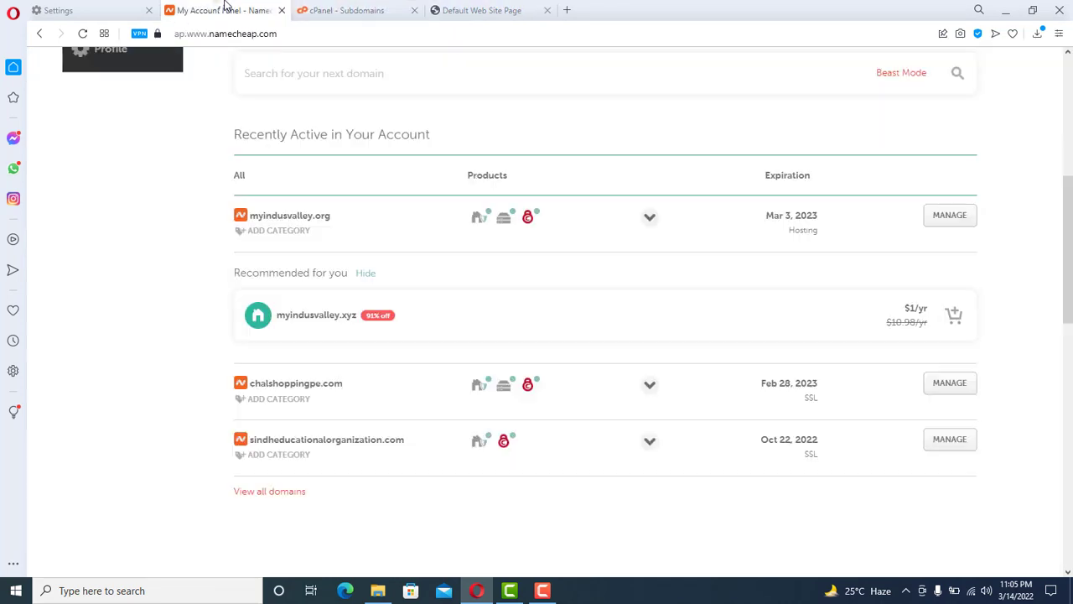
click(319, 11)
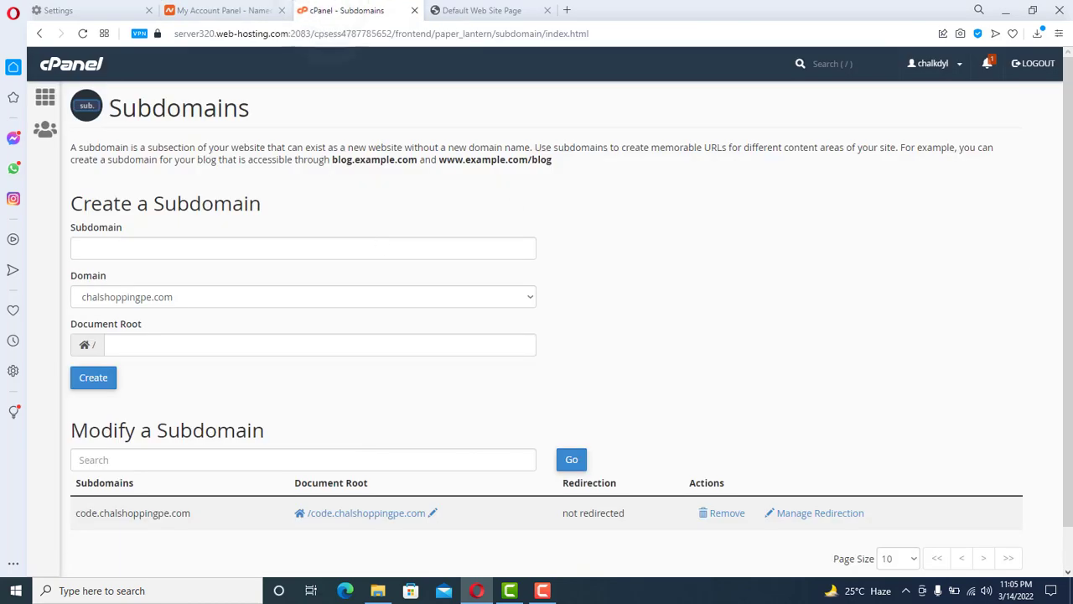
- Open WordPress Manager by Softaculous from cPanel's Software section
scroll(365, 197, down, 1)
scroll(348, 147, up, 1)
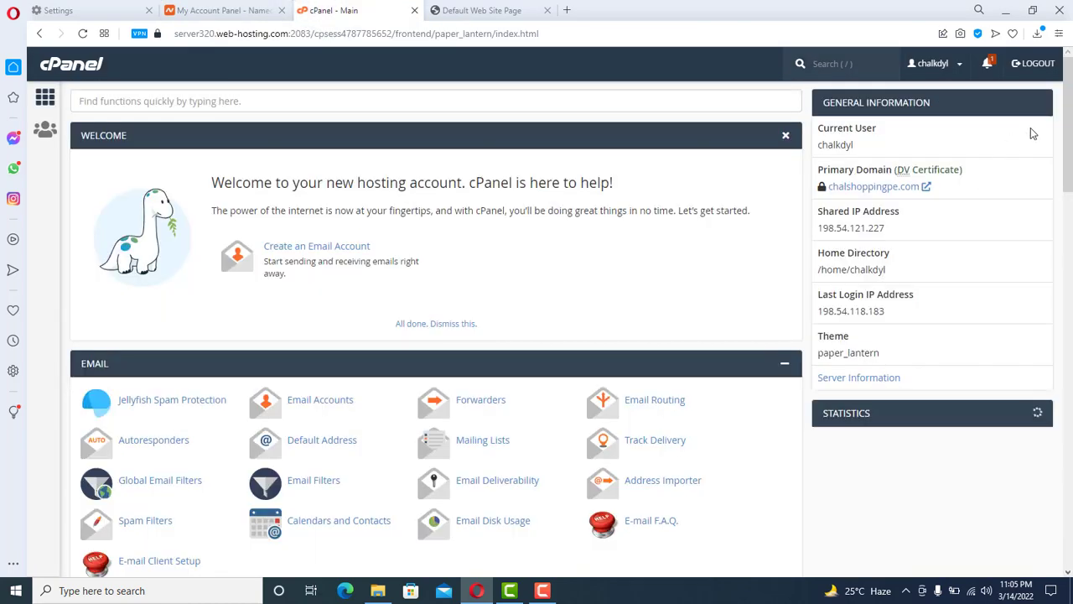
drag(1069, 134, 1071, 379)
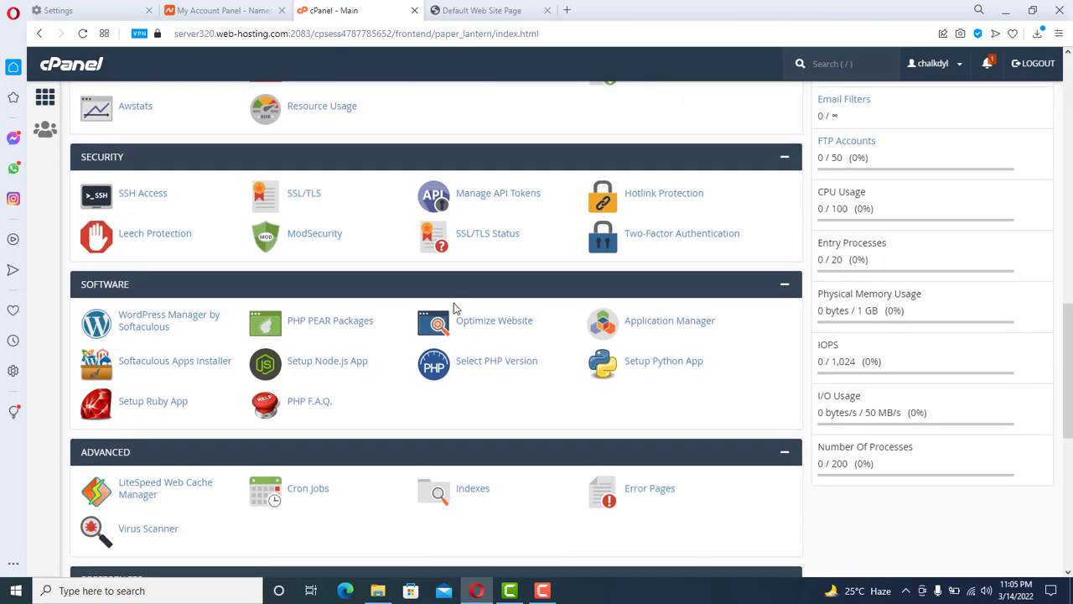
click(144, 320)
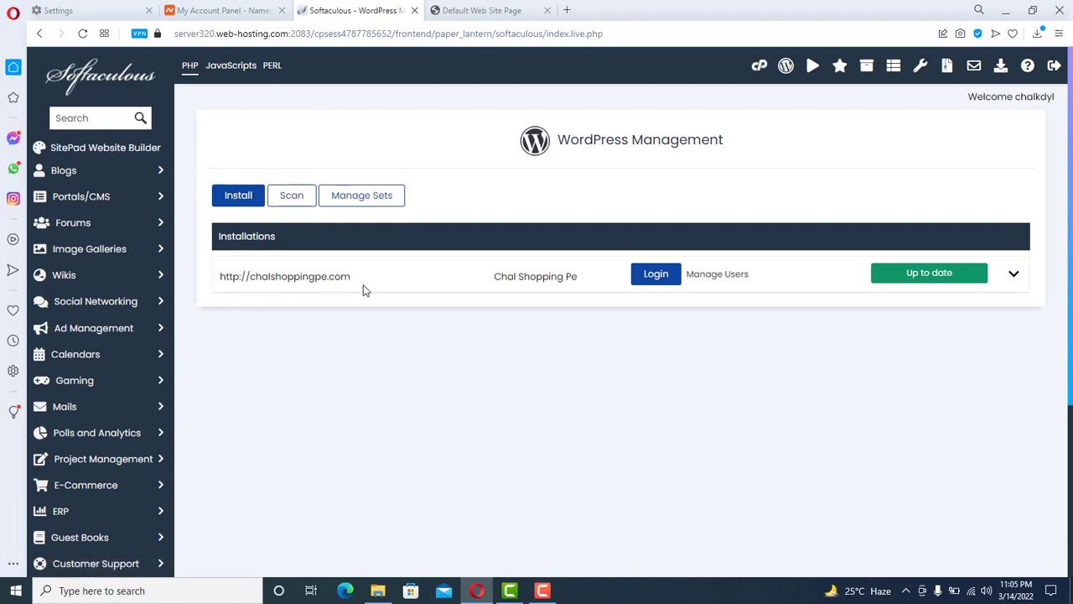
click(238, 202)
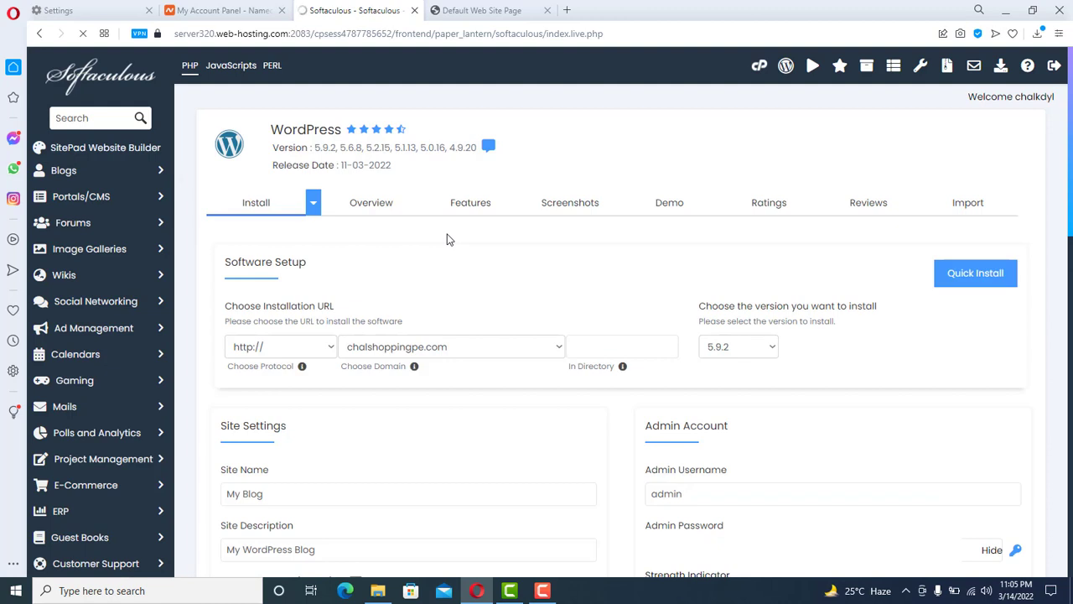
click(330, 348)
click(244, 349)
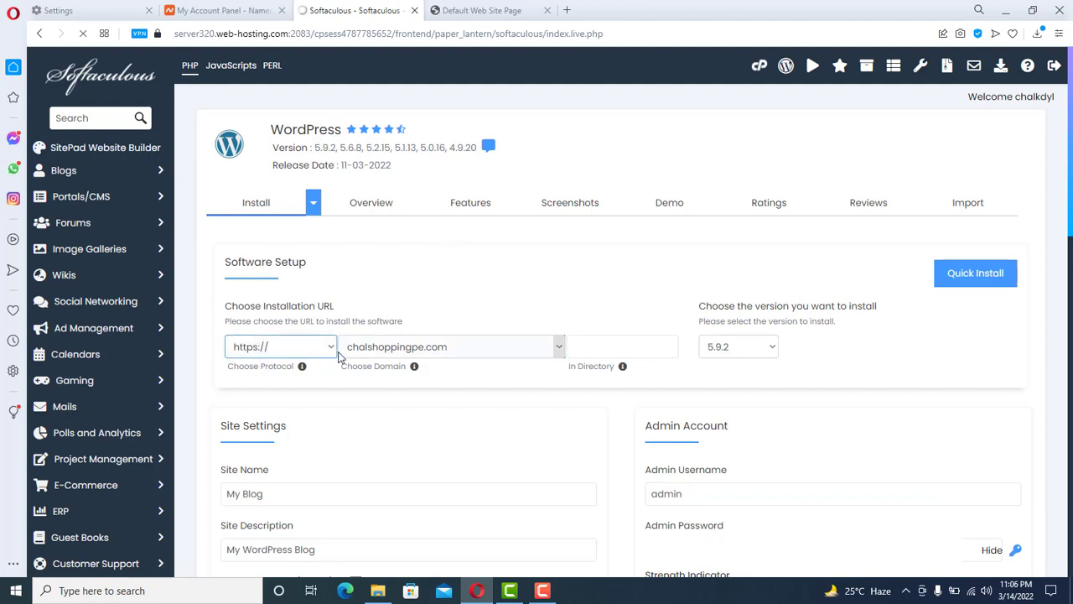
click(332, 350)
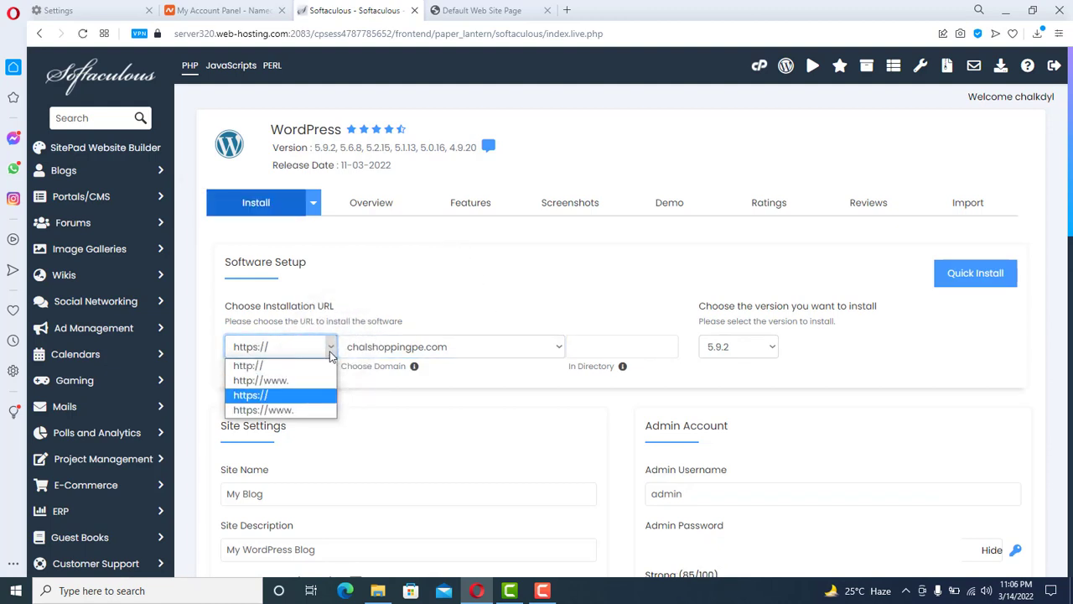
click(332, 354)
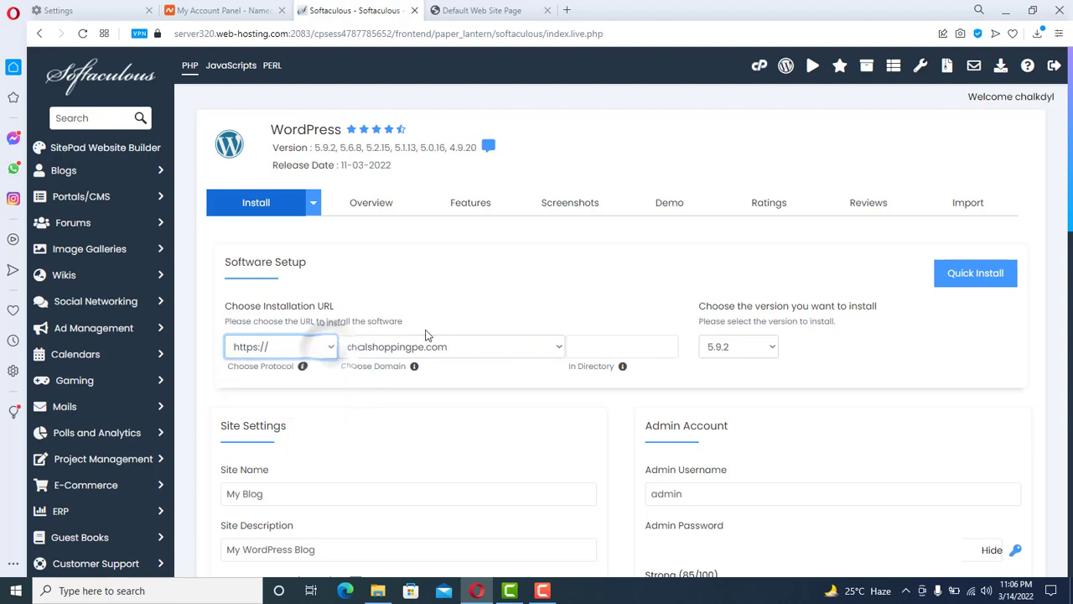
click(604, 353)
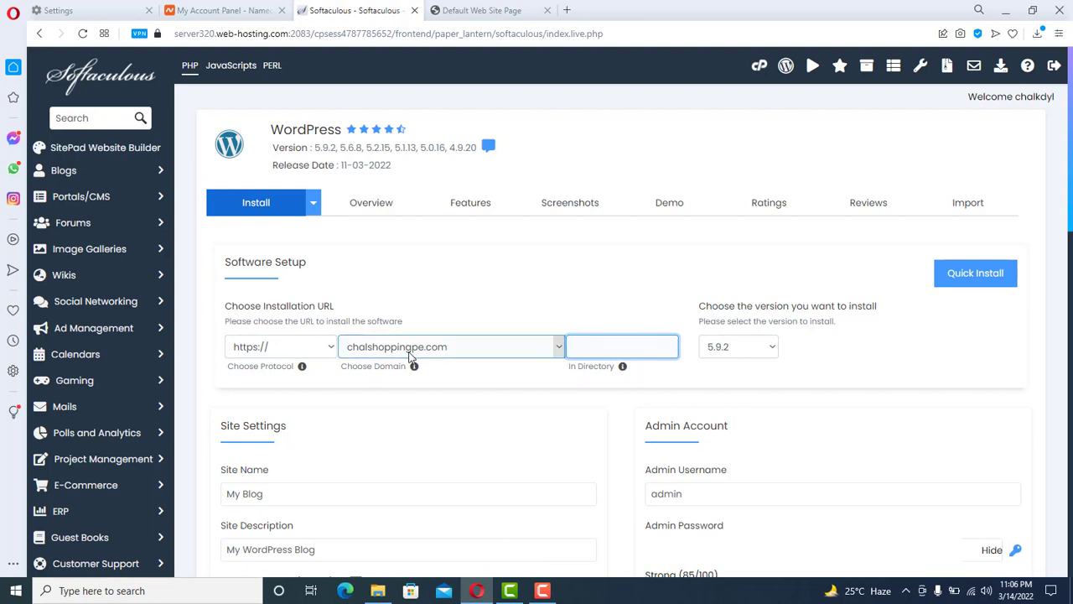
click(450, 352)
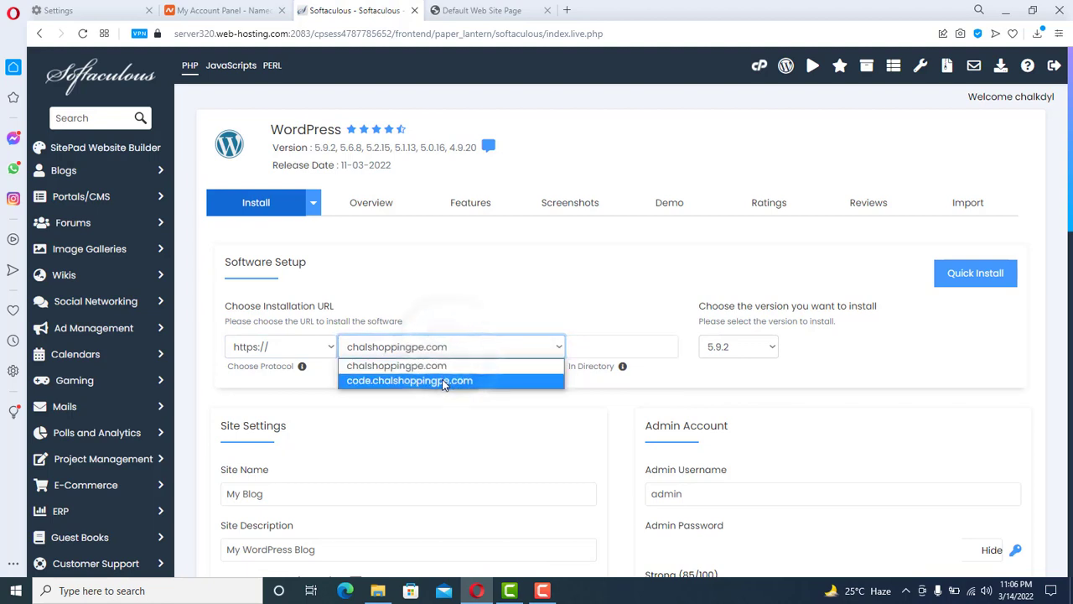
click(374, 381)
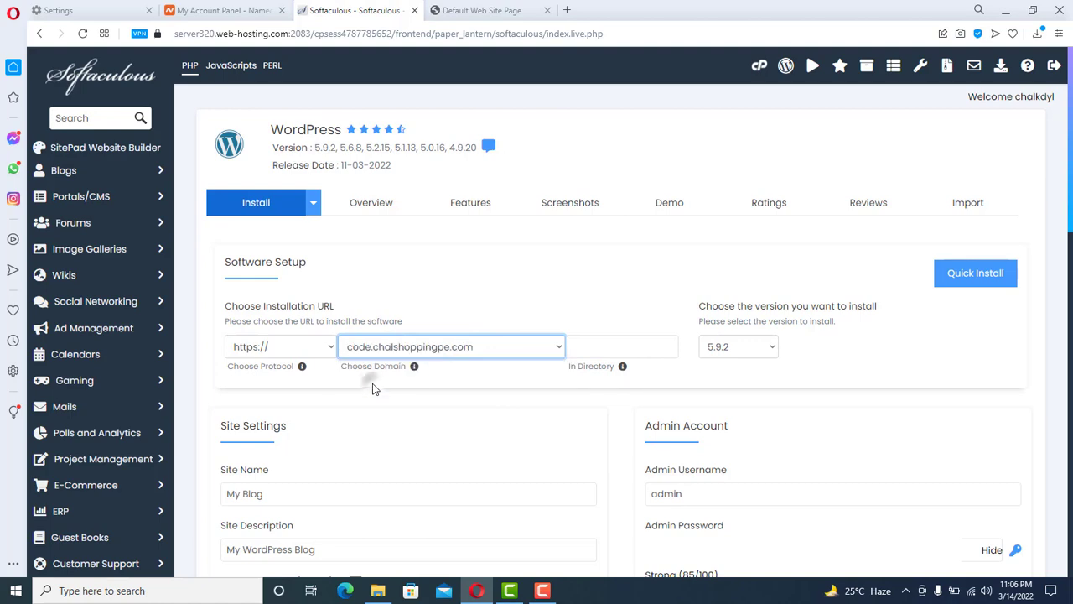
scroll(398, 279, down, 3)
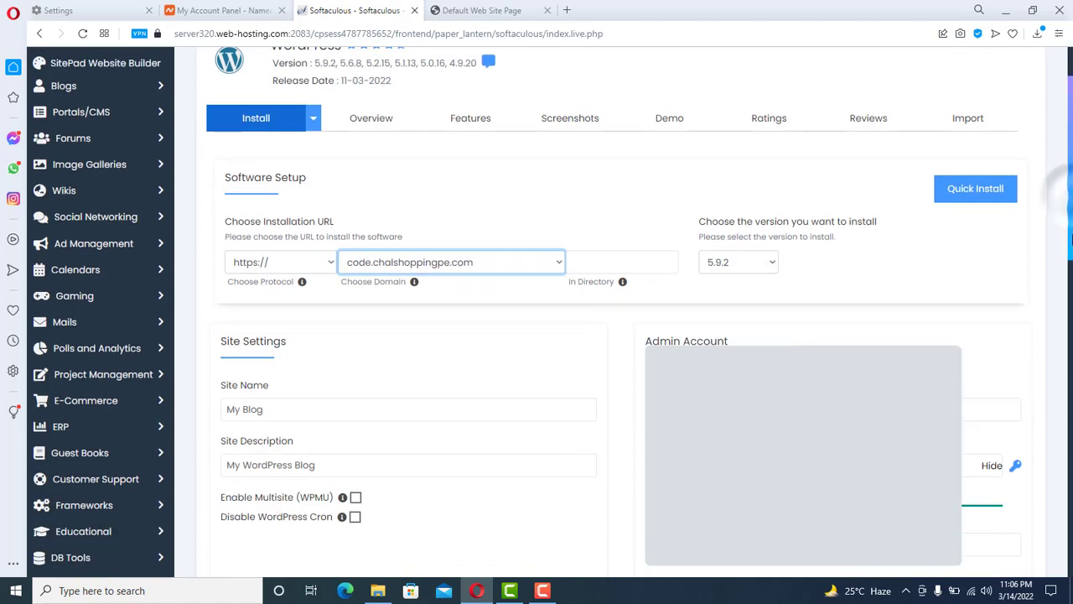
- Name the site 'Practice for Candidates', describe it 'This is coding website for my students', and replace the admin username
click(297, 266)
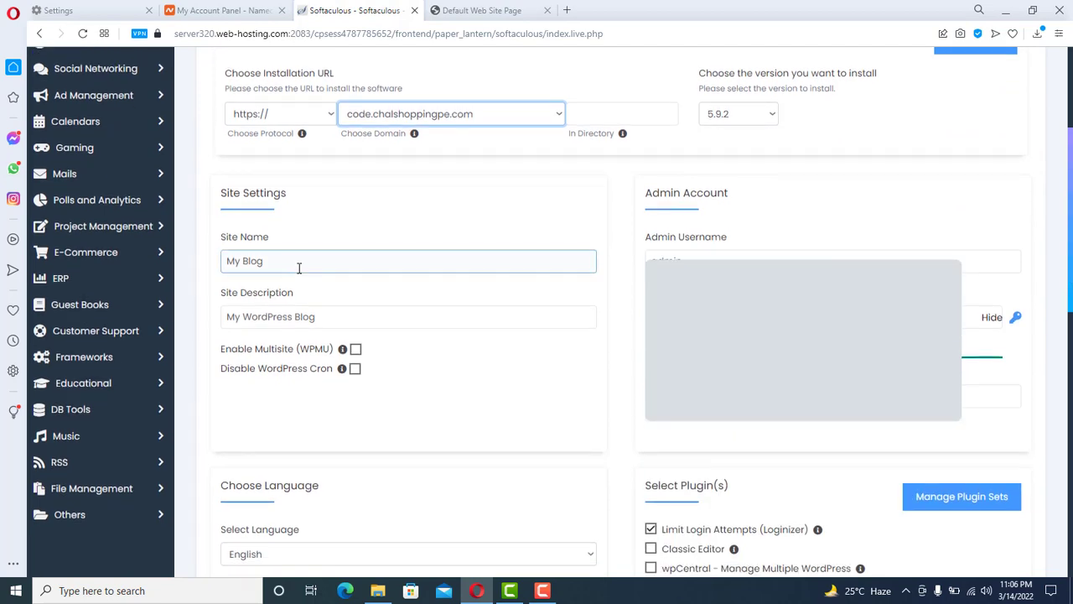
key(ctrl+a)
text(Pr)
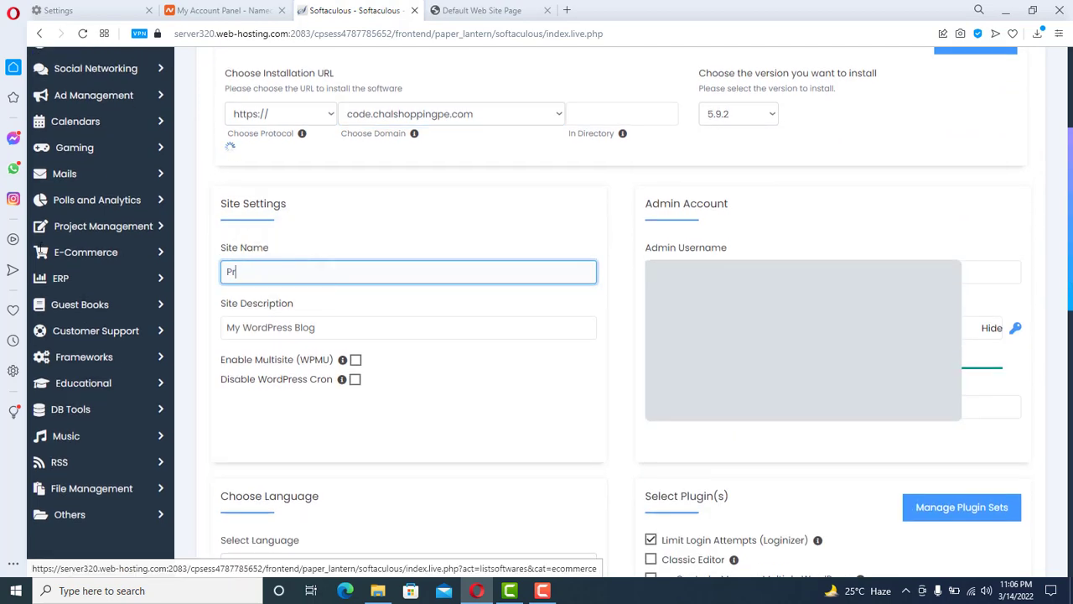
text(actice for C)
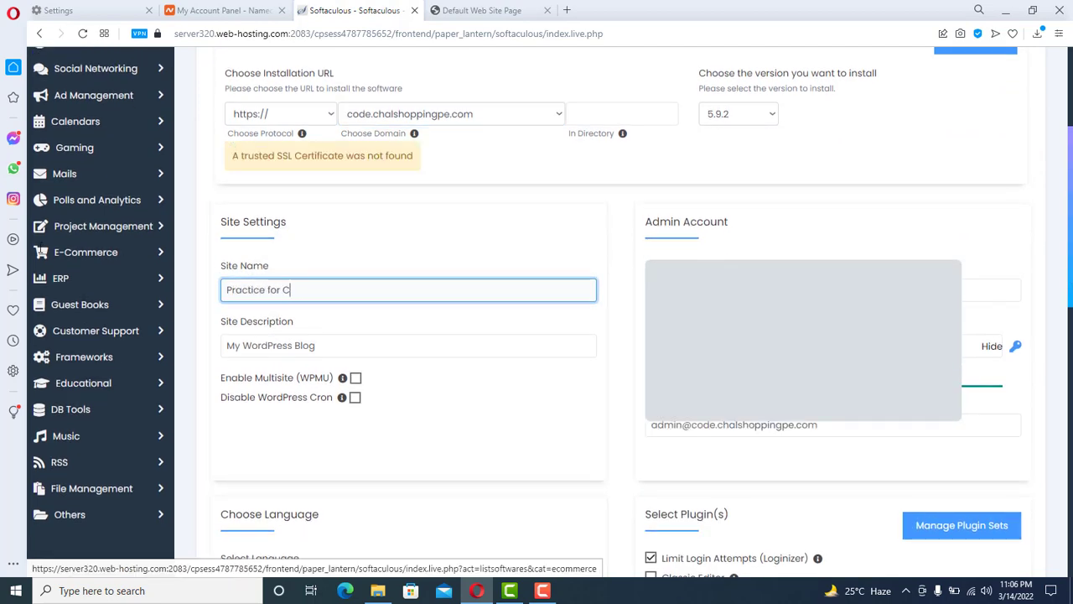
text(andidates)
key(Tab)
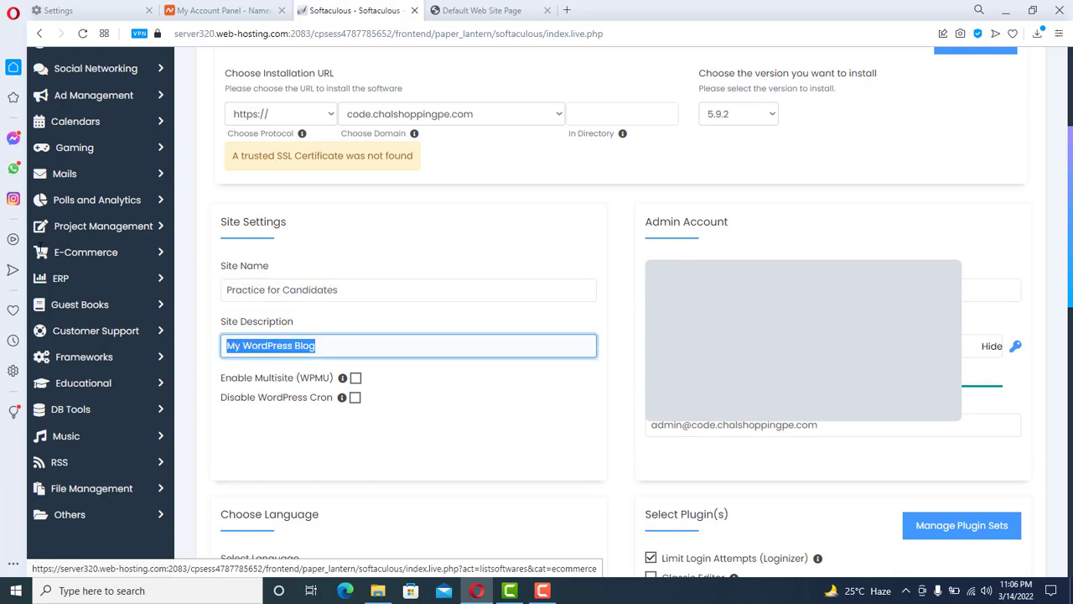
text(TH)
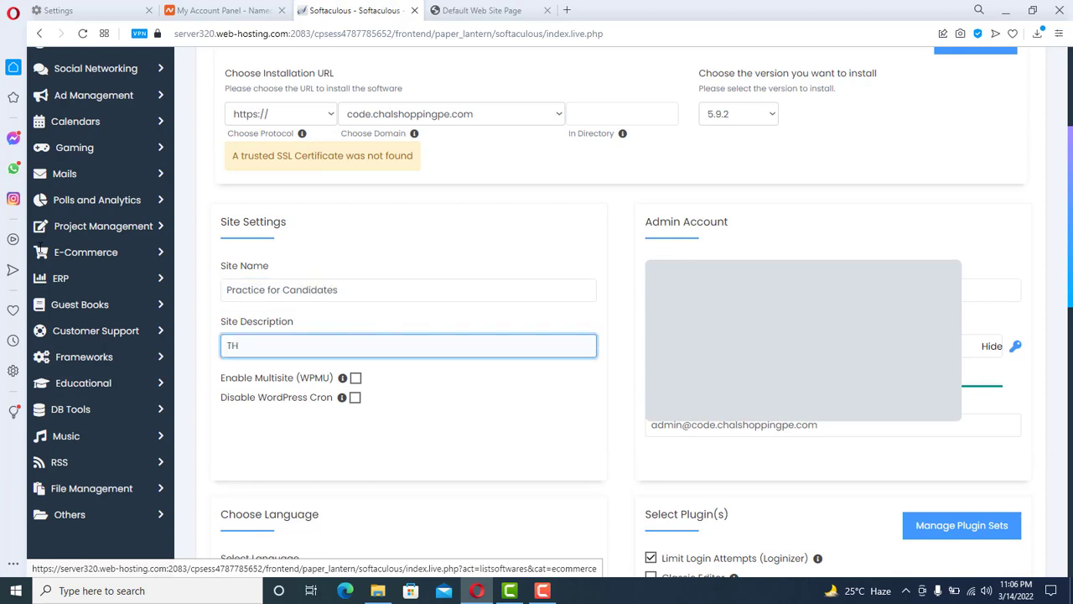
text(is is coding website for my students)
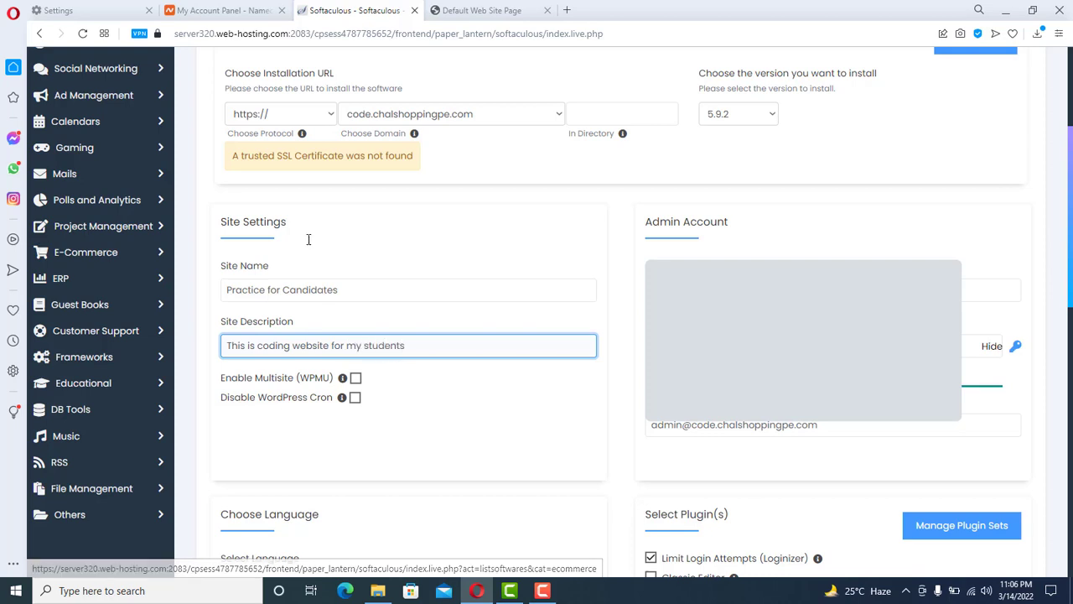
double_click(701, 290)
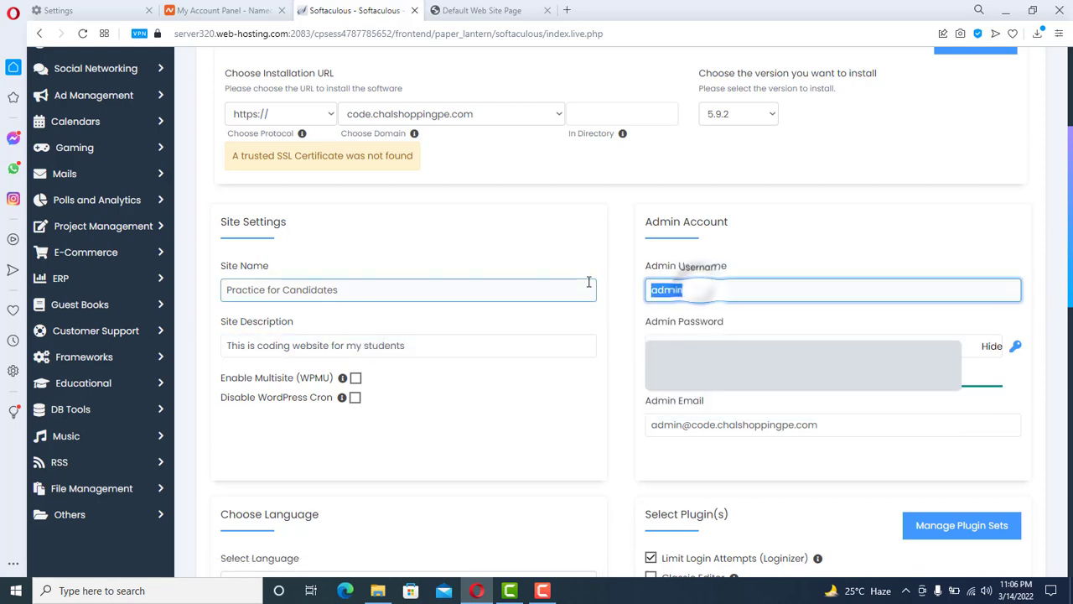
key(Tab)
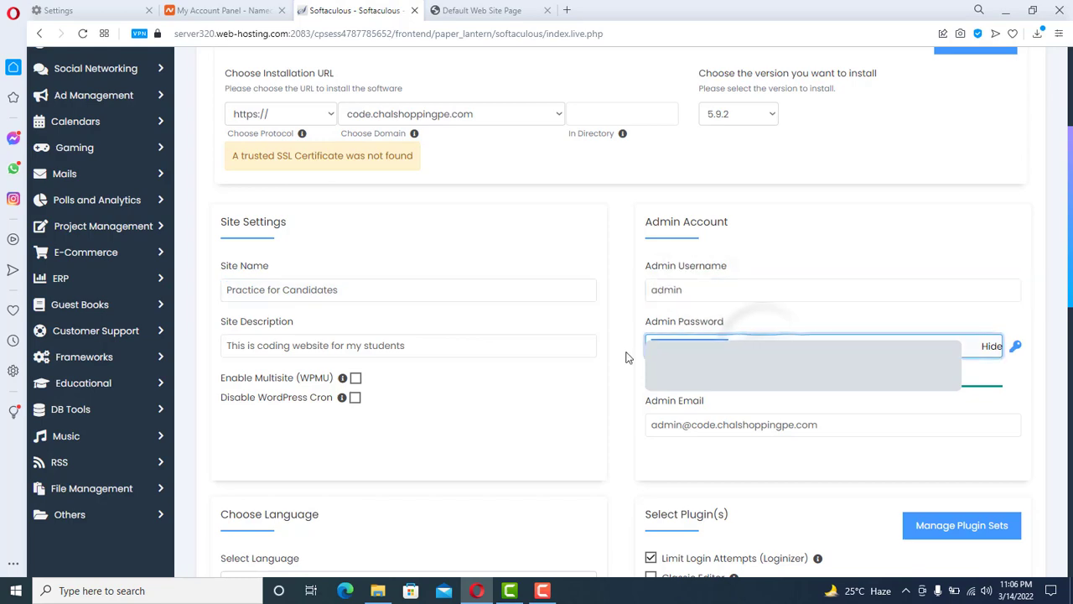
drag(1069, 241, 1070, 430)
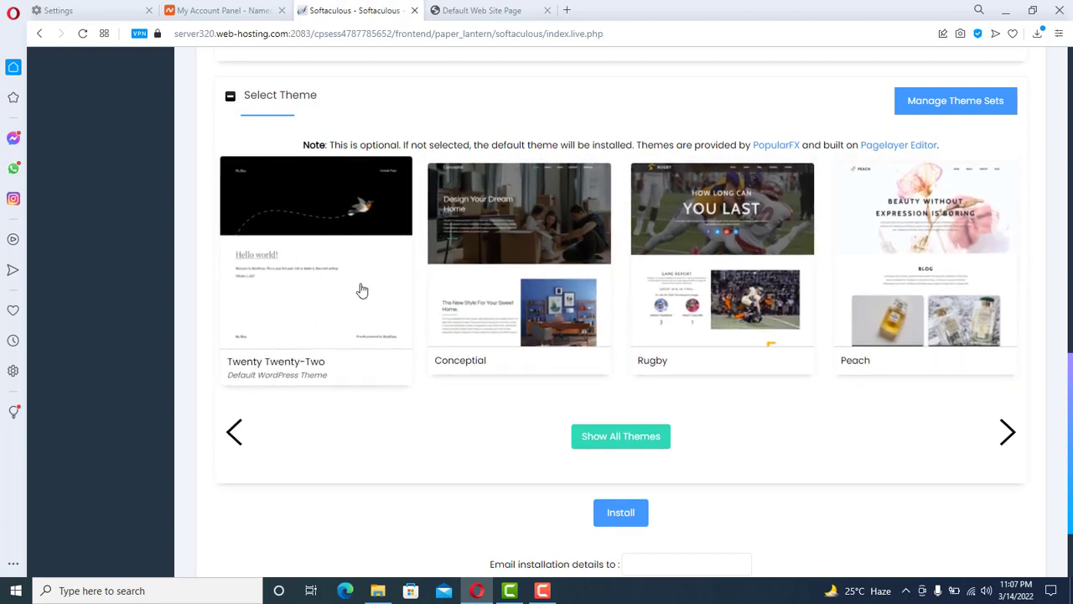
click(633, 518)
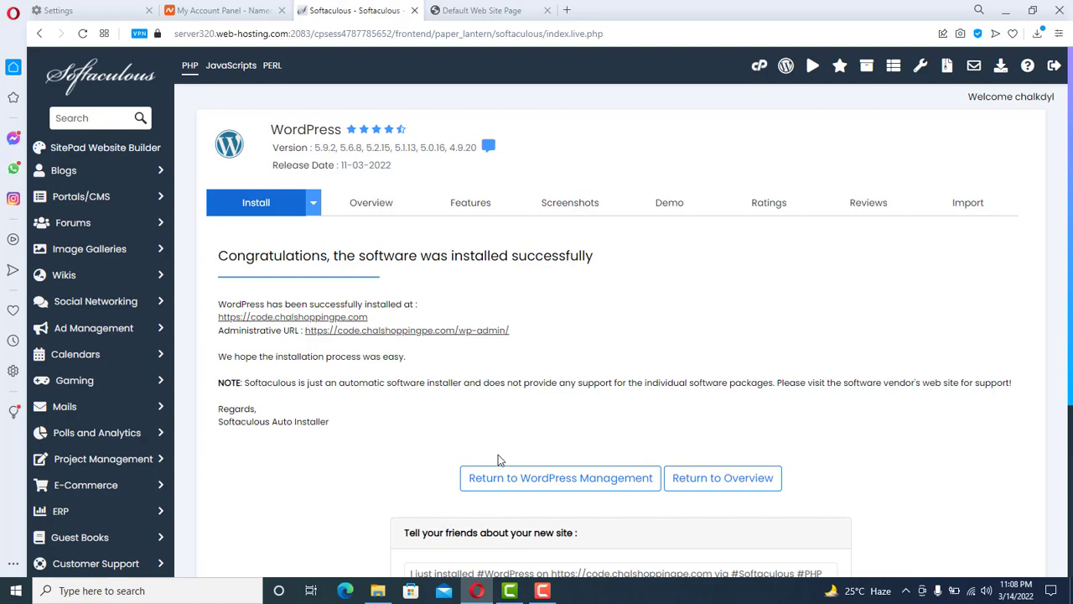
- Open the installed site and trim the address down to the bare code.chalshoppingpe.com URL
click(282, 320)
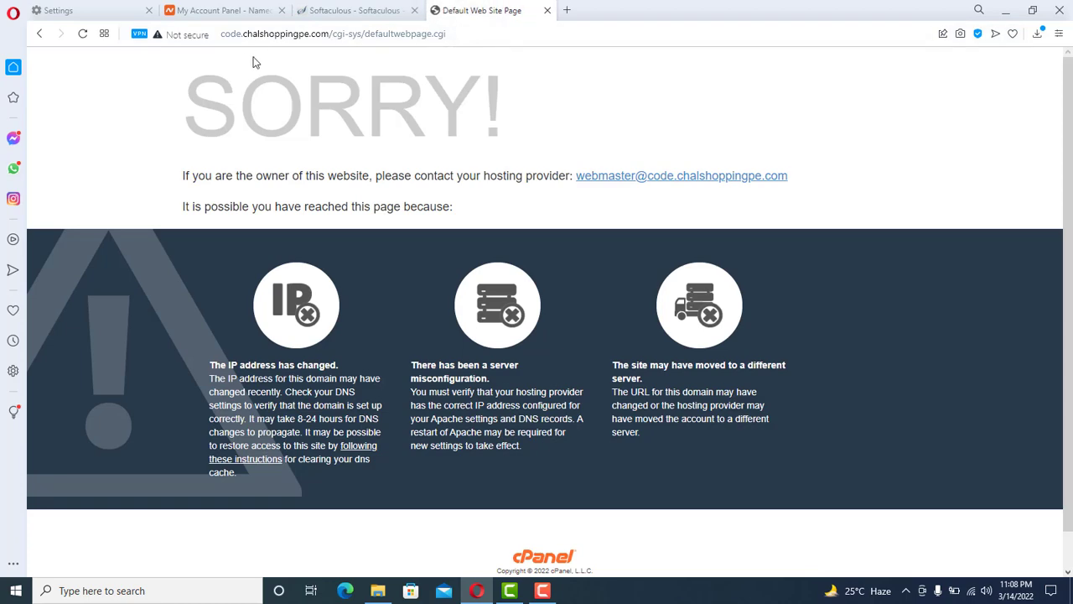
drag(446, 35, 334, 36)
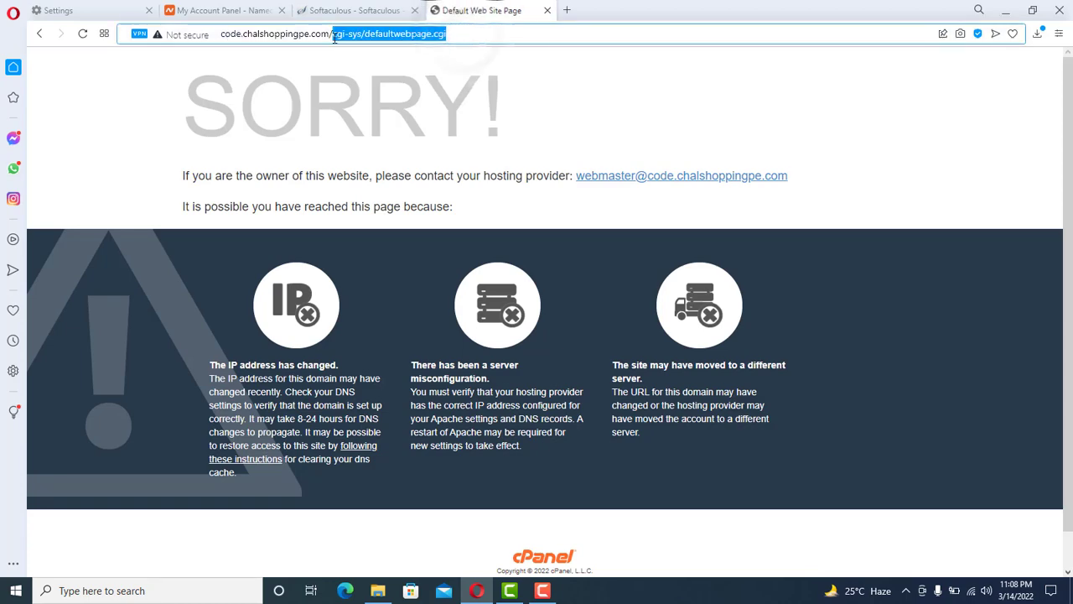
key(BackSpace)
key(Return)
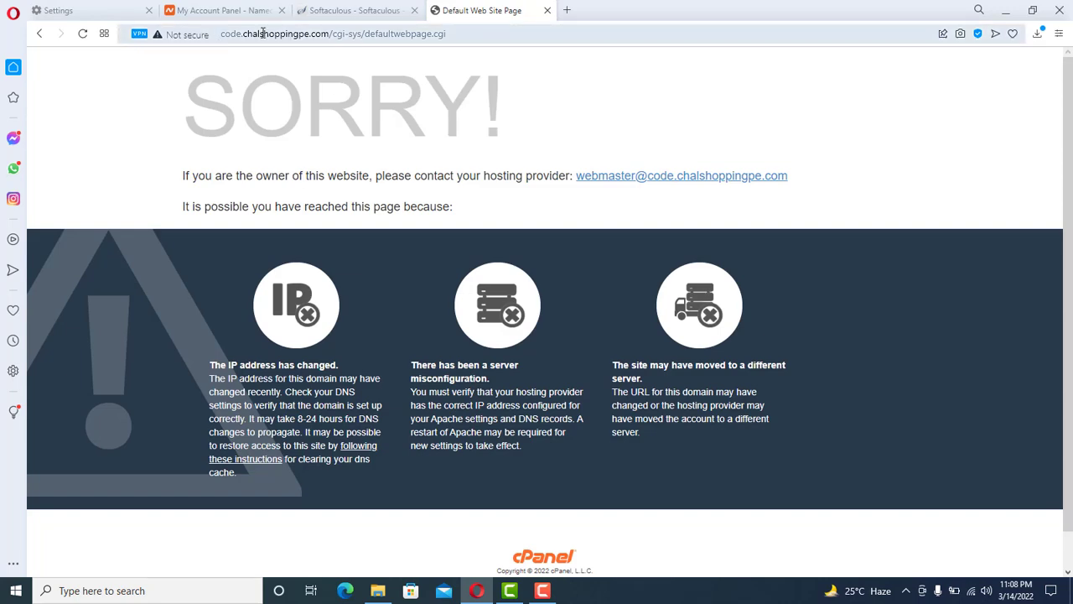
click(340, 33)
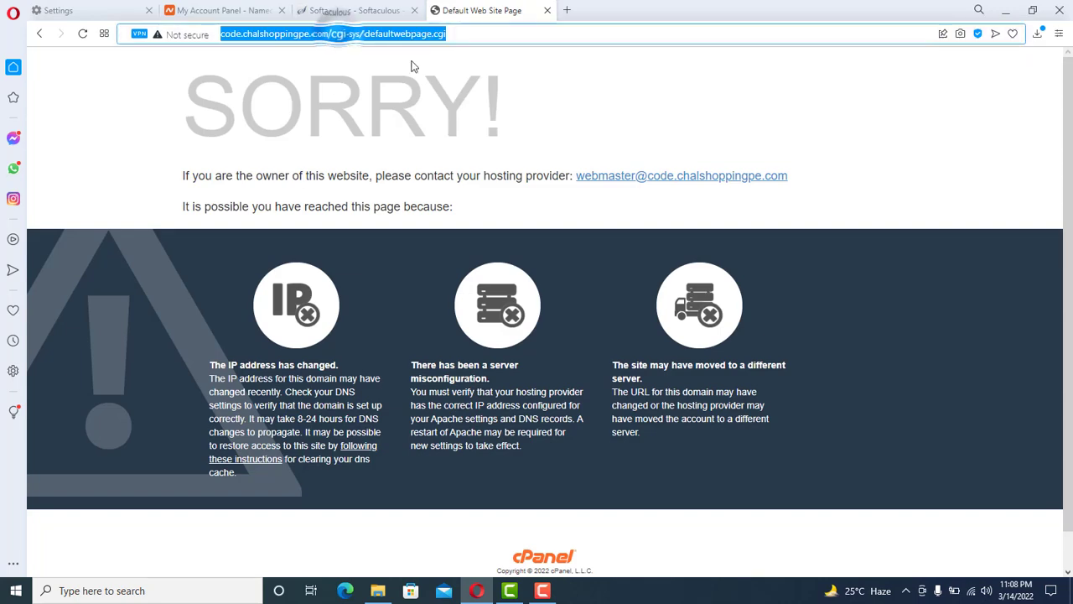
click(357, 10)
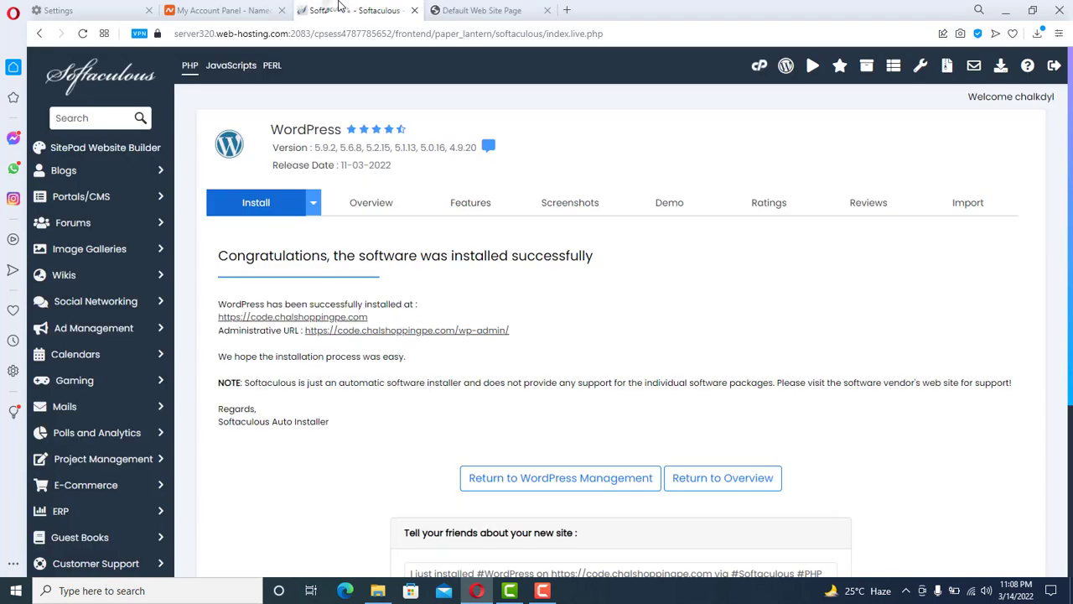
- Reopen the site link and proceed past the certificate warning to view the 'Hello world!' post
click(315, 317)
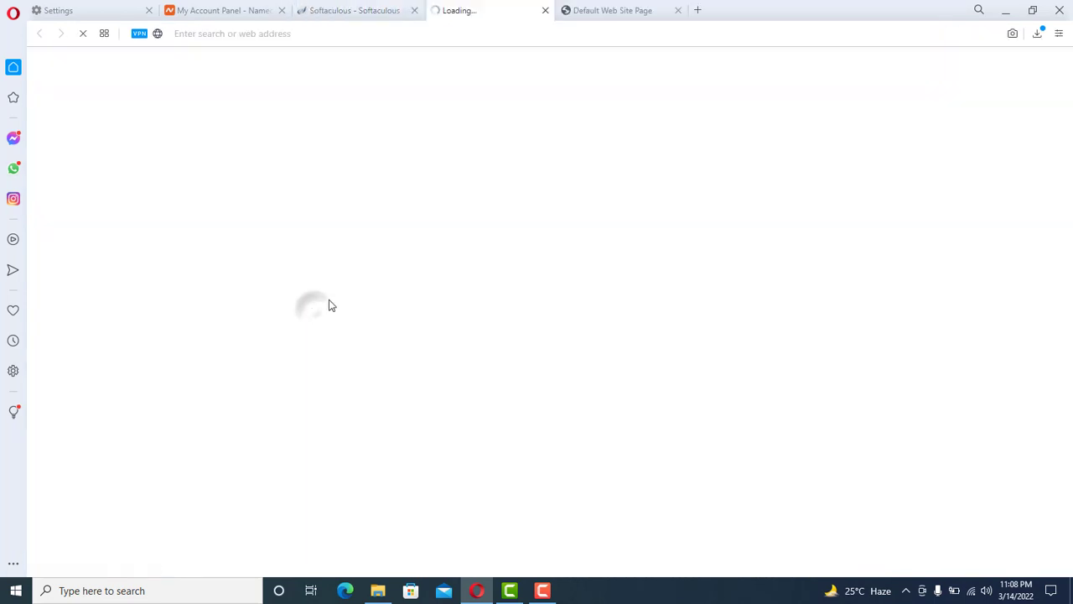
click(680, 10)
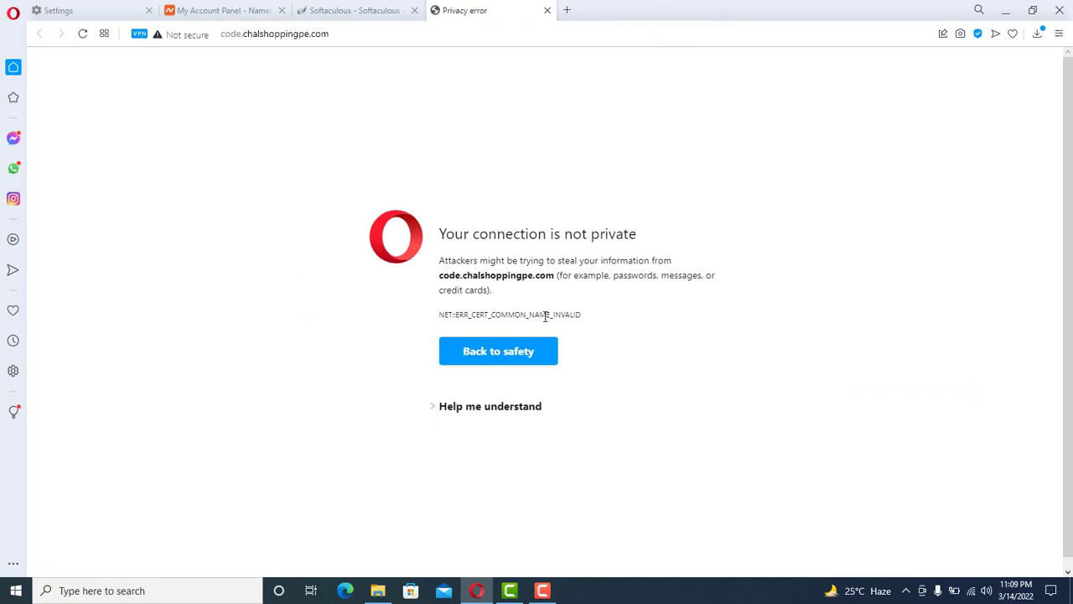
click(442, 409)
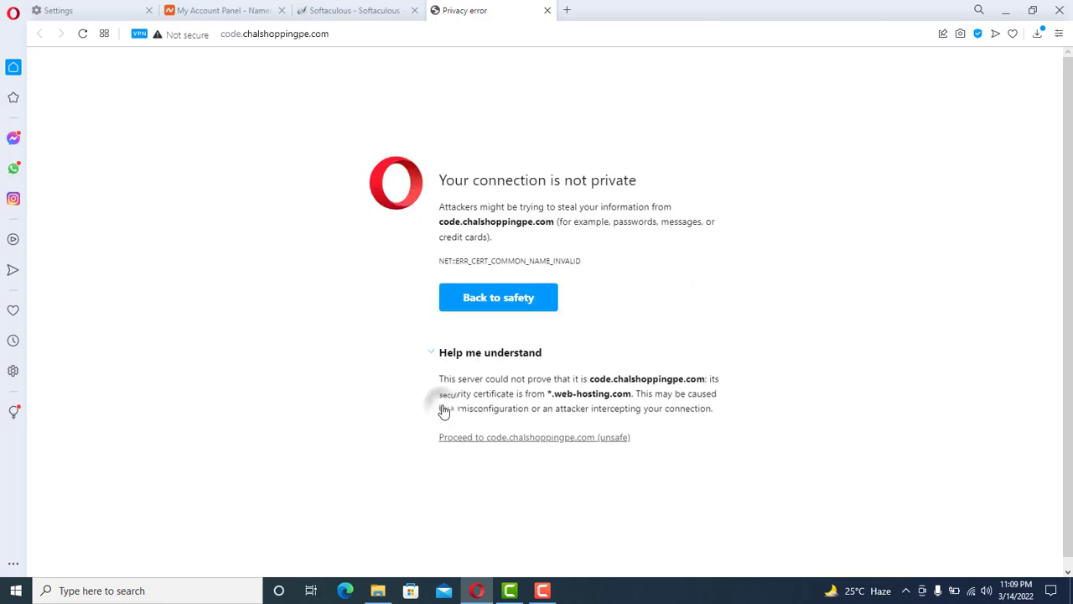
click(541, 436)
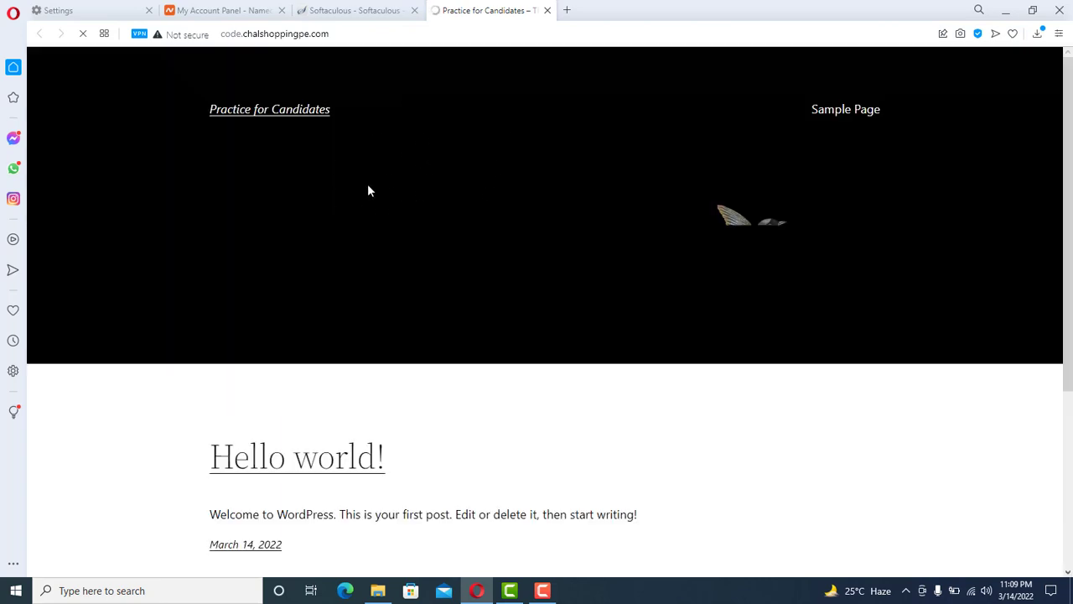
scroll(1072, 188, down, 3)
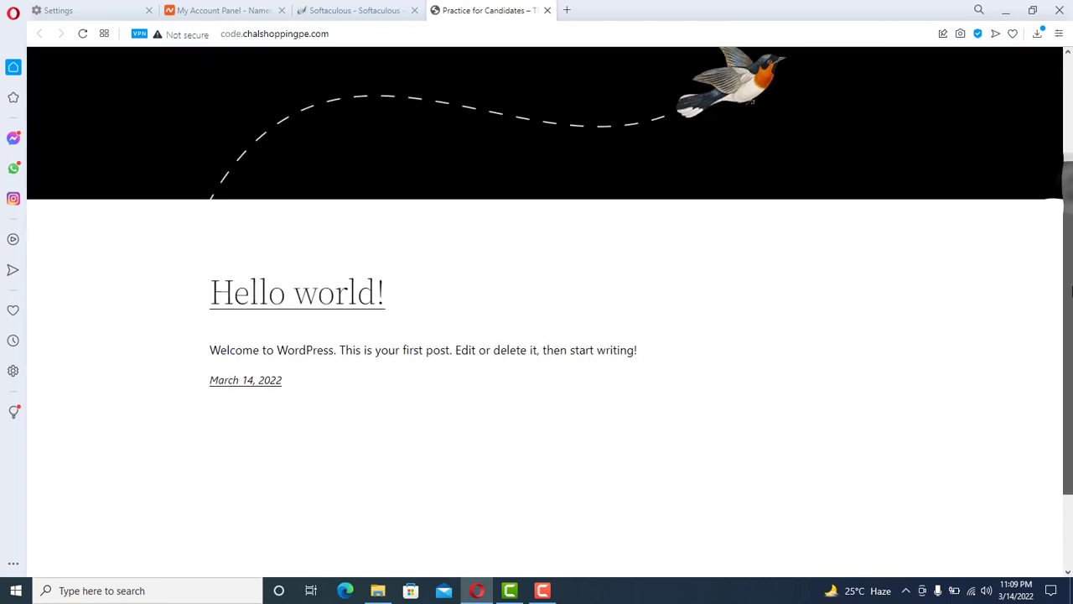
scroll(1072, 188, up, 3)
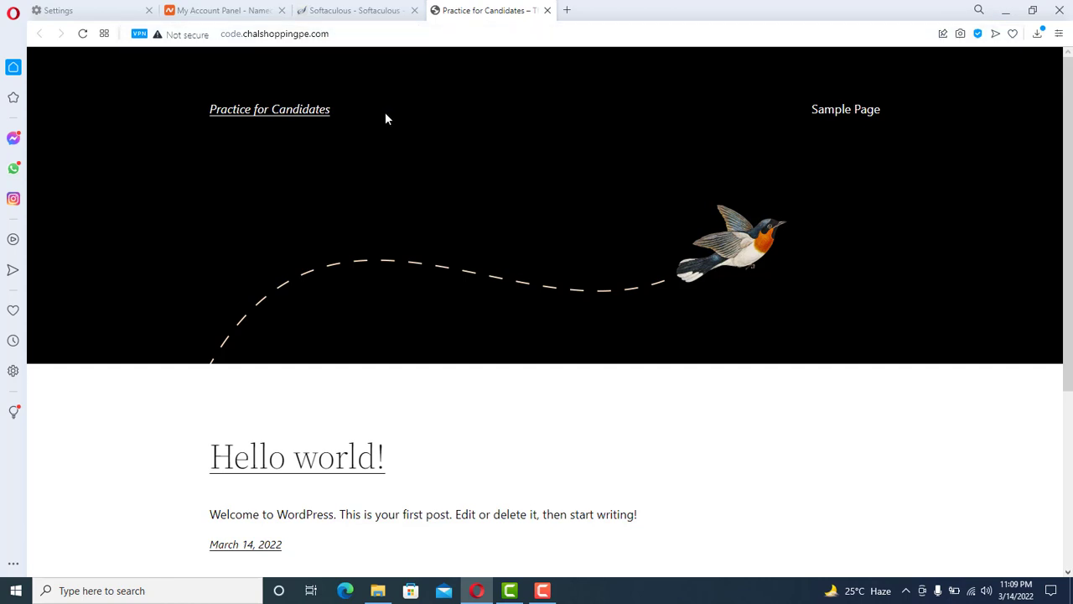
- Open the site's login page by appending 'login' to the address
click(343, 37)
click(343, 37)
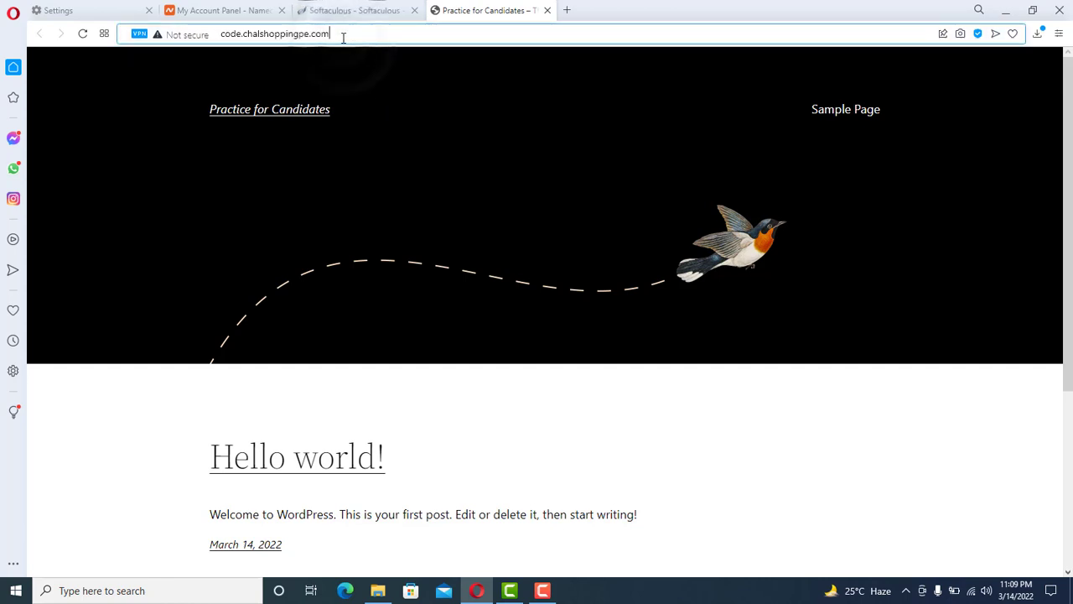
text(wp)
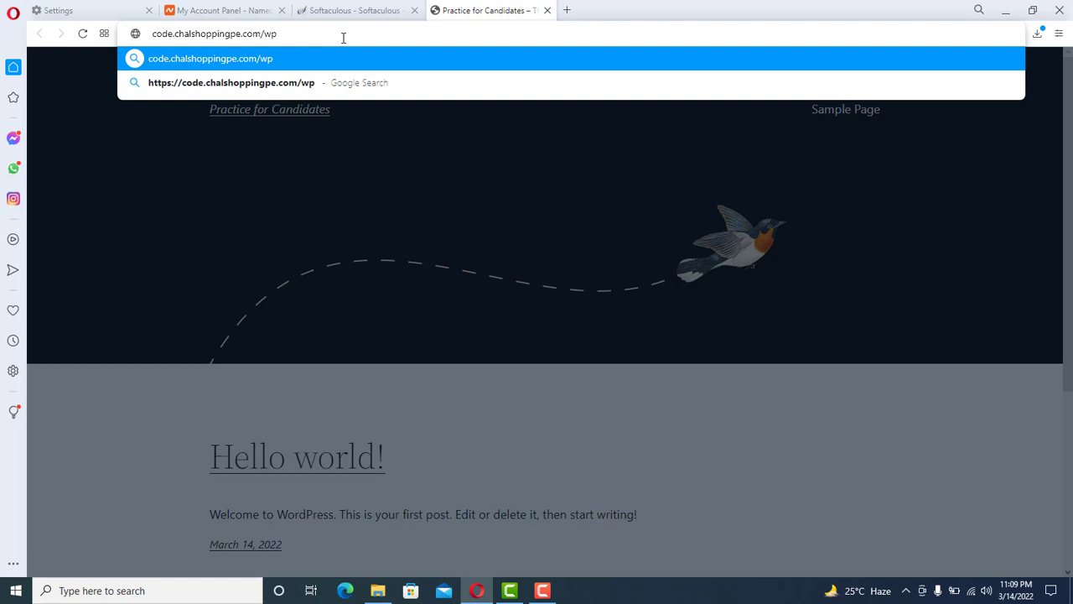
text(-admi)
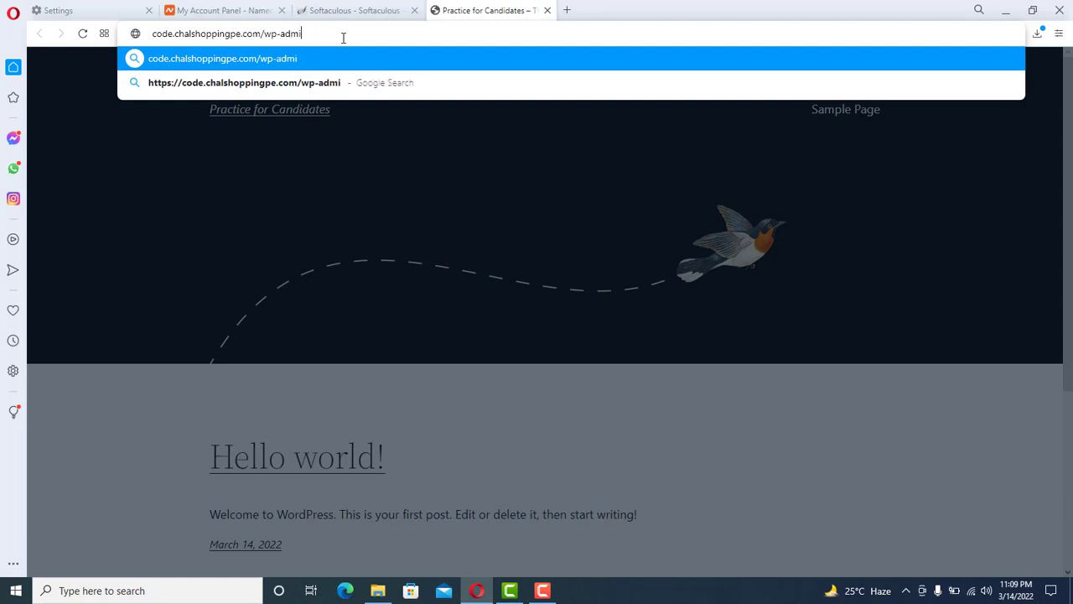
key(BackSpace)
key(BackSpace)
key(BackSpace)
key(BackSpace)
key(BackSpace)
key(BackSpace)
key(BackSpace)
text(lo)
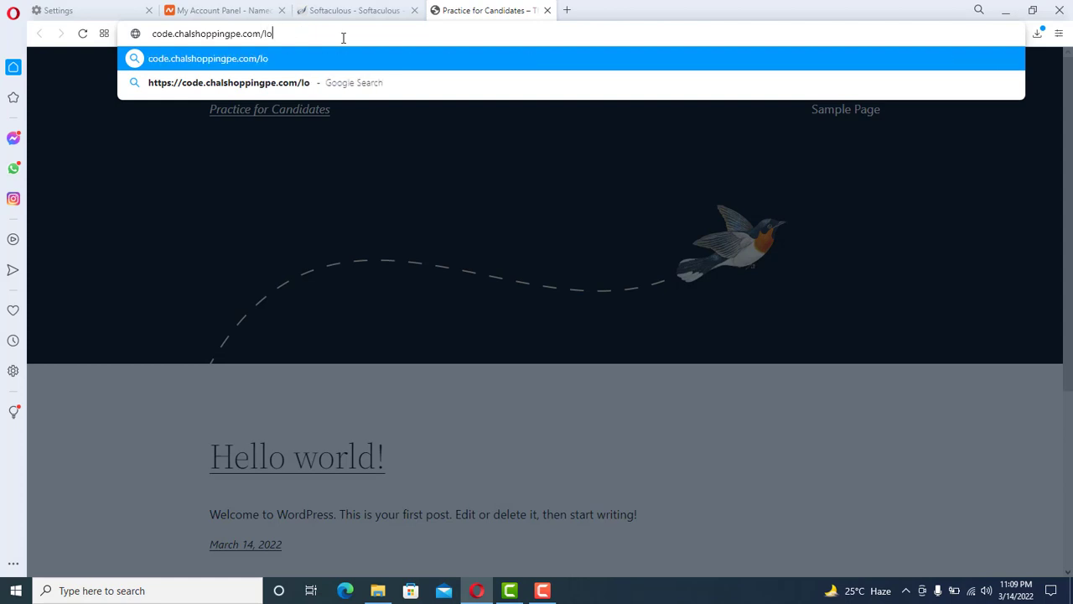
text(gin)
key(Return)
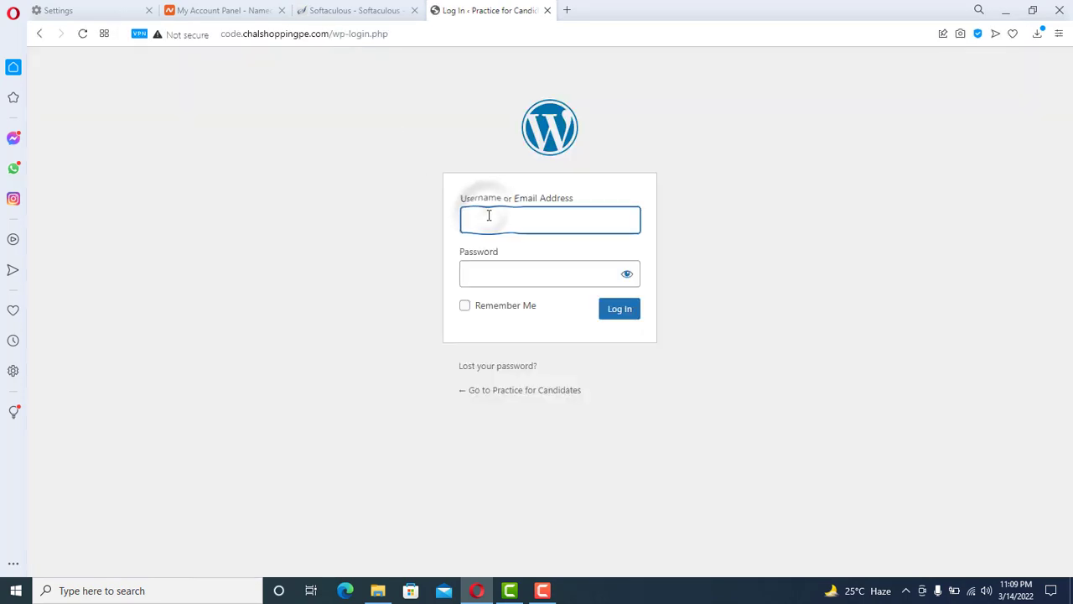
- Sign in with the admin username and the pasted account password
text(admin)
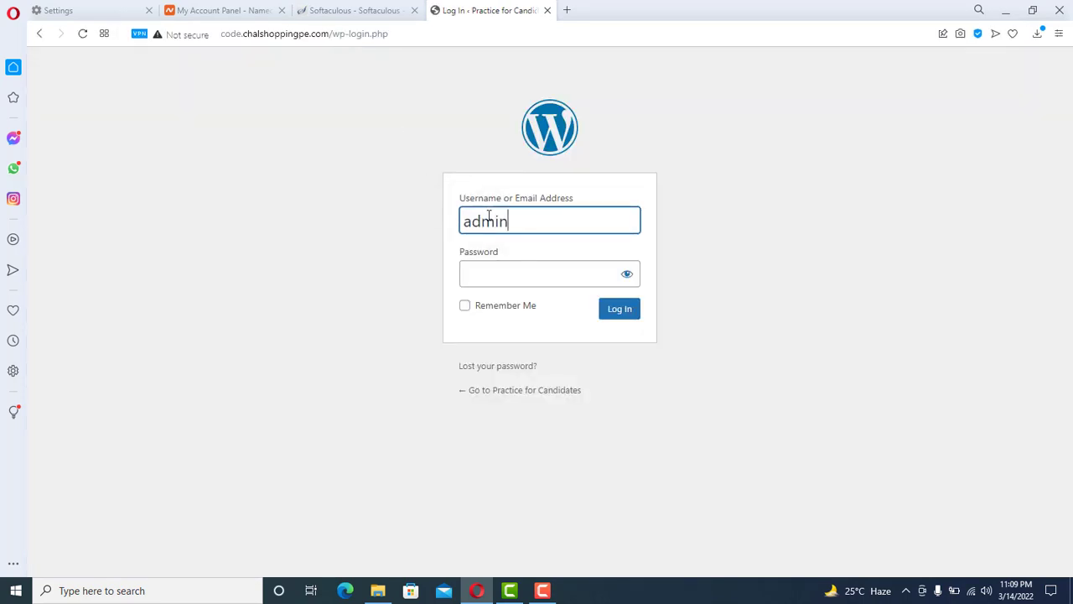
key(Tab)
key(ctrl+v)
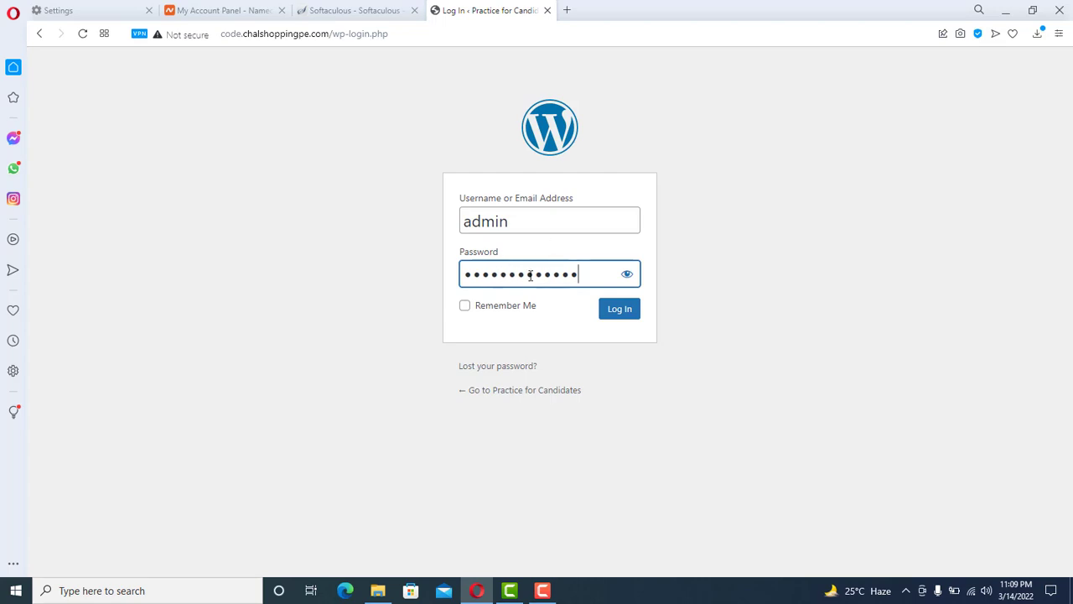
click(620, 310)
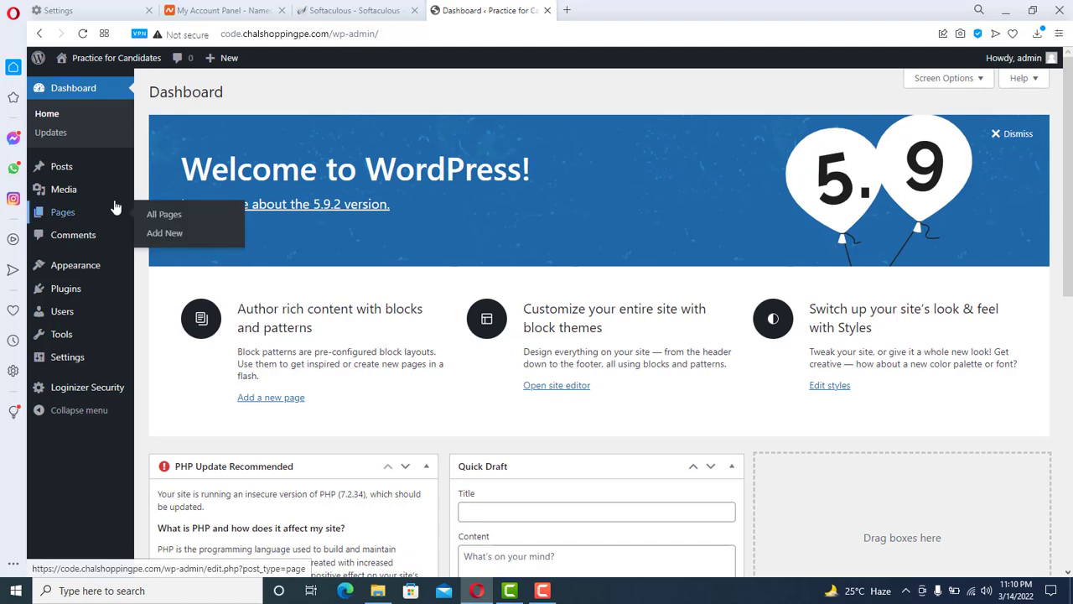
- Open the Posts admin list and load the site's homepage in a new tab
mouse_move(58, 165)
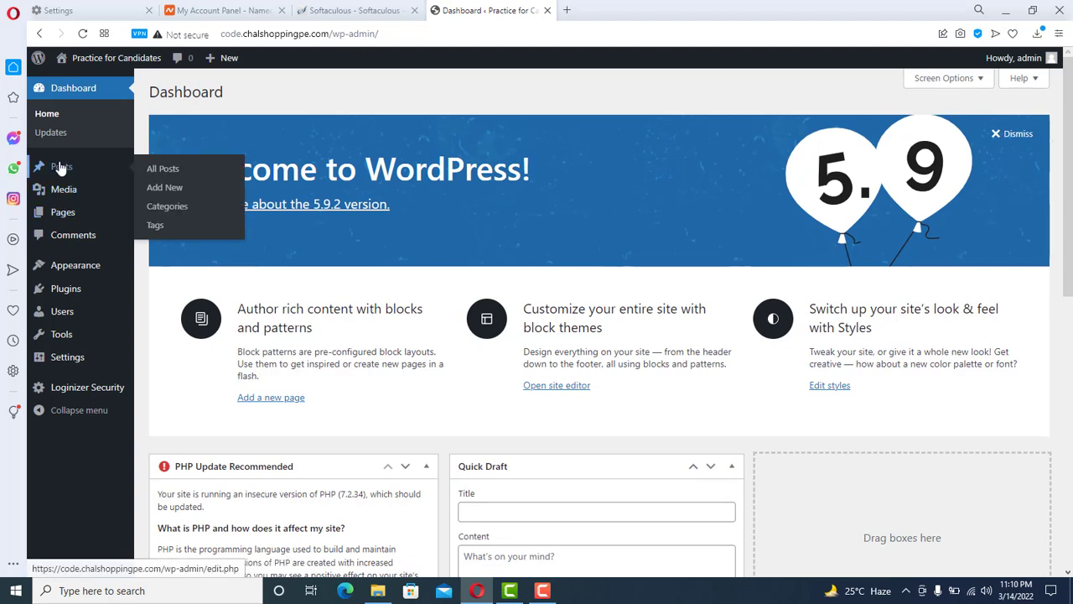
click(65, 168)
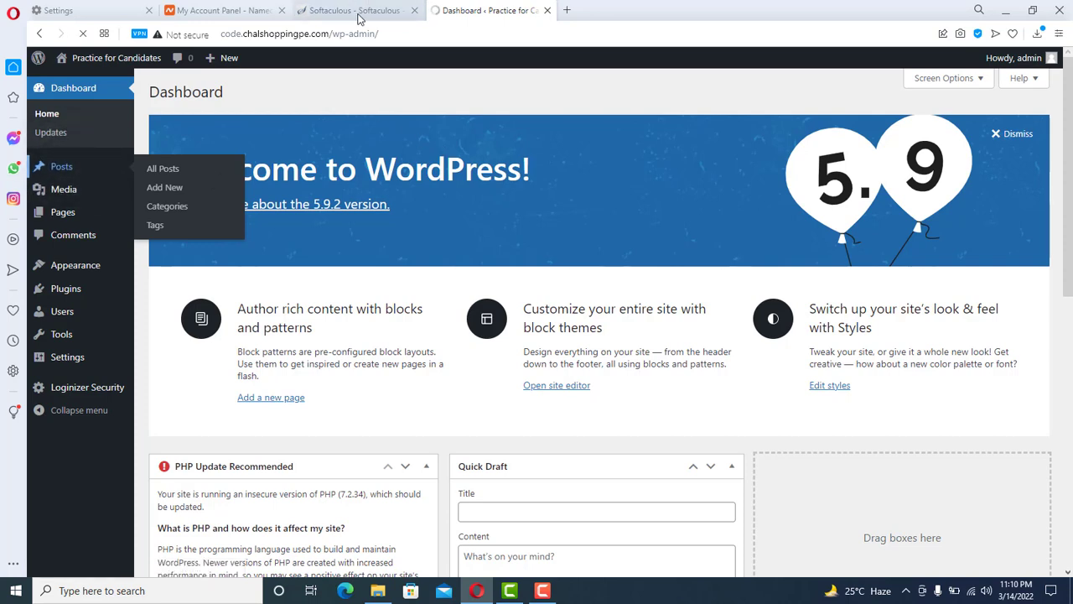
click(567, 10)
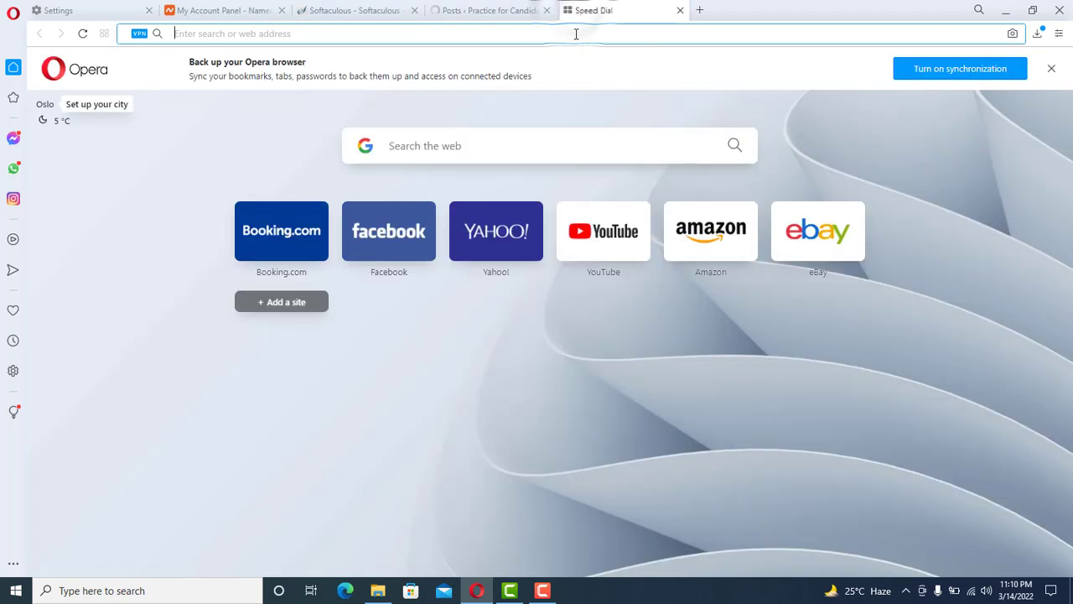
text(code.)
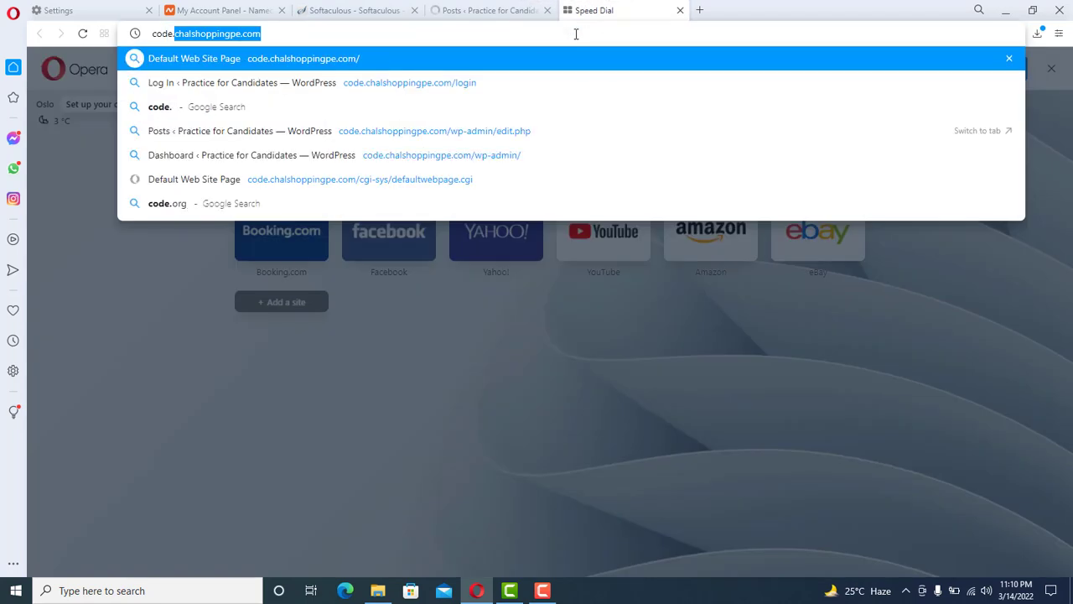
key(Return)
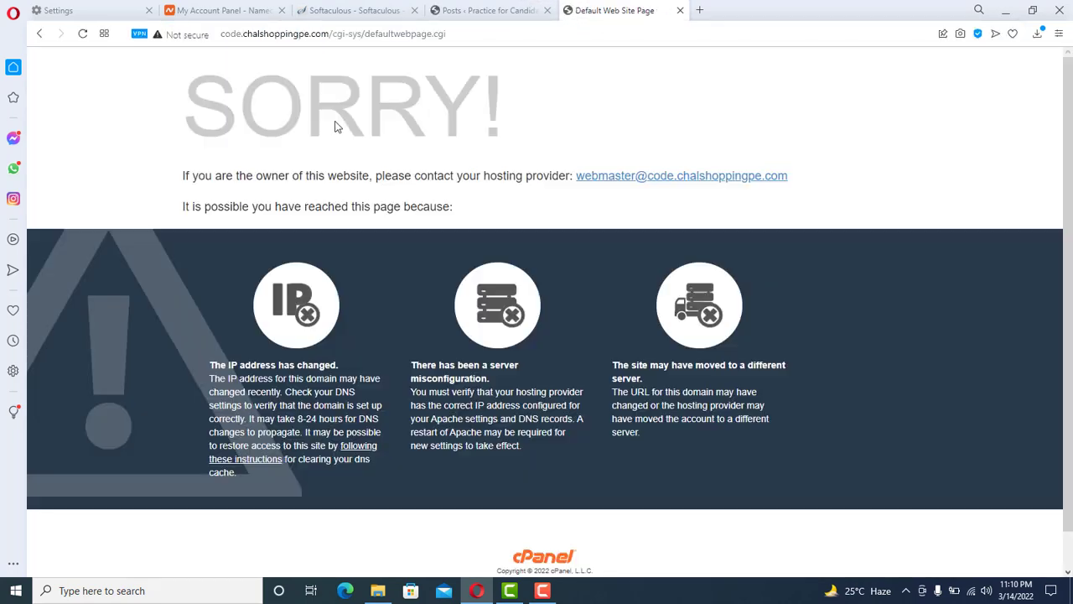
- Check the site's connection security, then switch back to the Posts admin tab
click(171, 37)
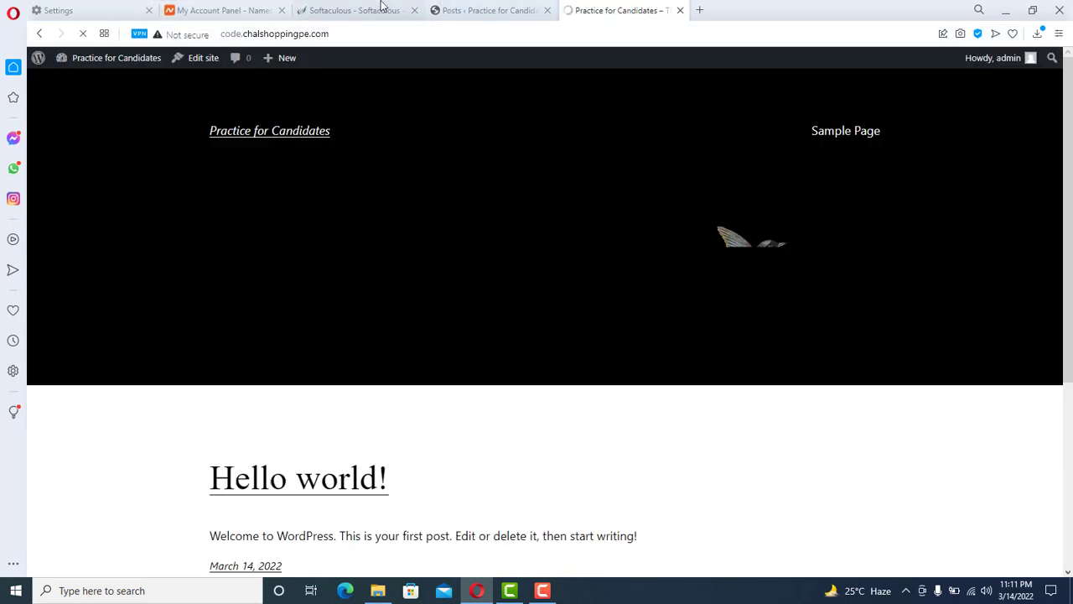
click(371, 9)
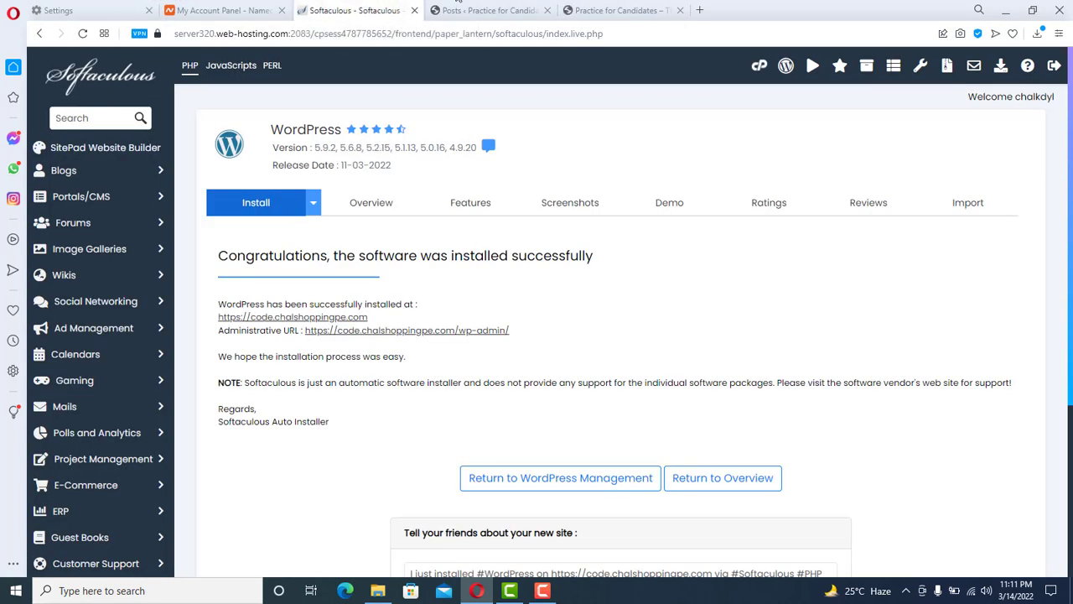
key(ctrl+Tab)
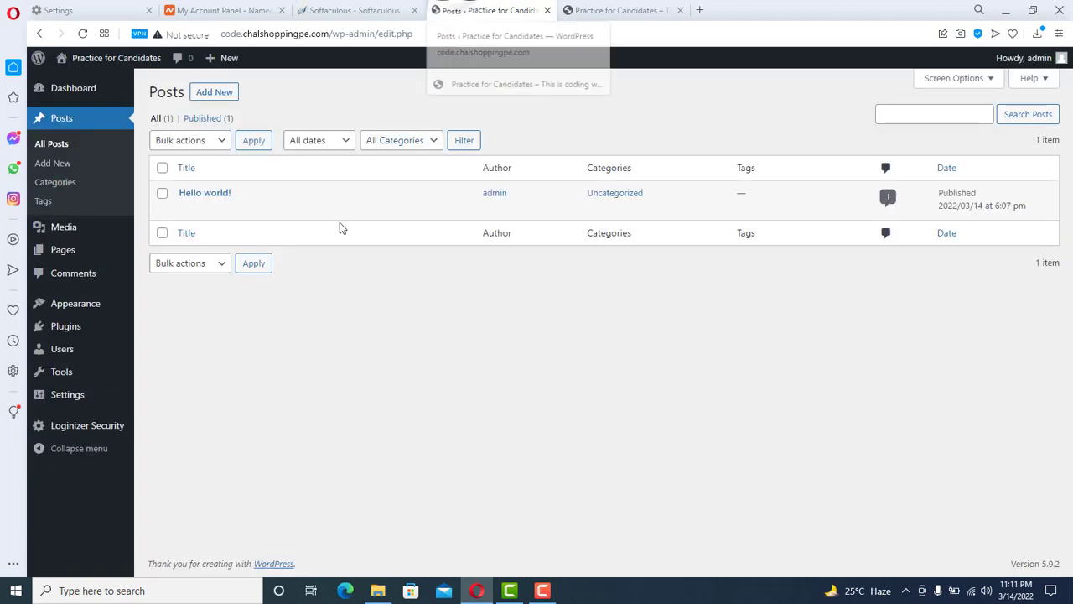
- Trash the 'Hello world!' post using Bulk actions > Move to Trash
click(620, 10)
scroll(972, 358, down, 2)
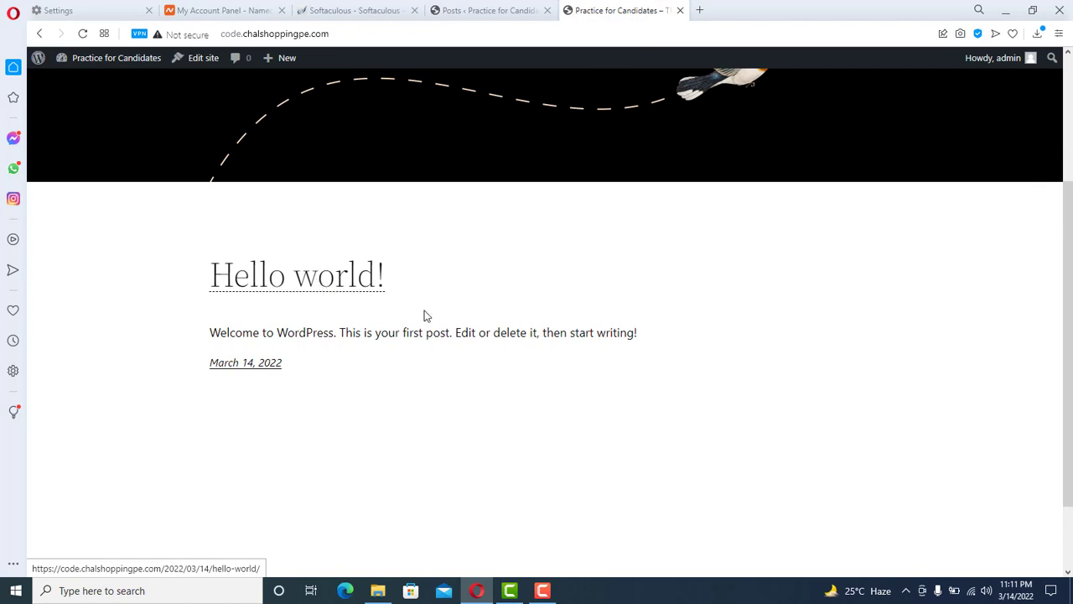
click(484, 4)
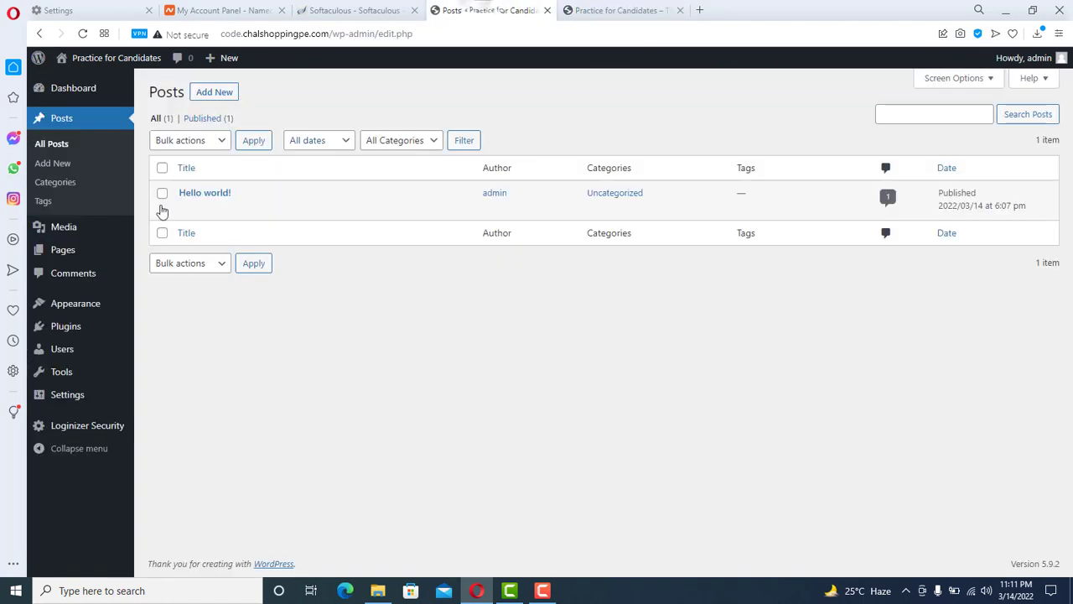
drag(129, 207, 400, 389)
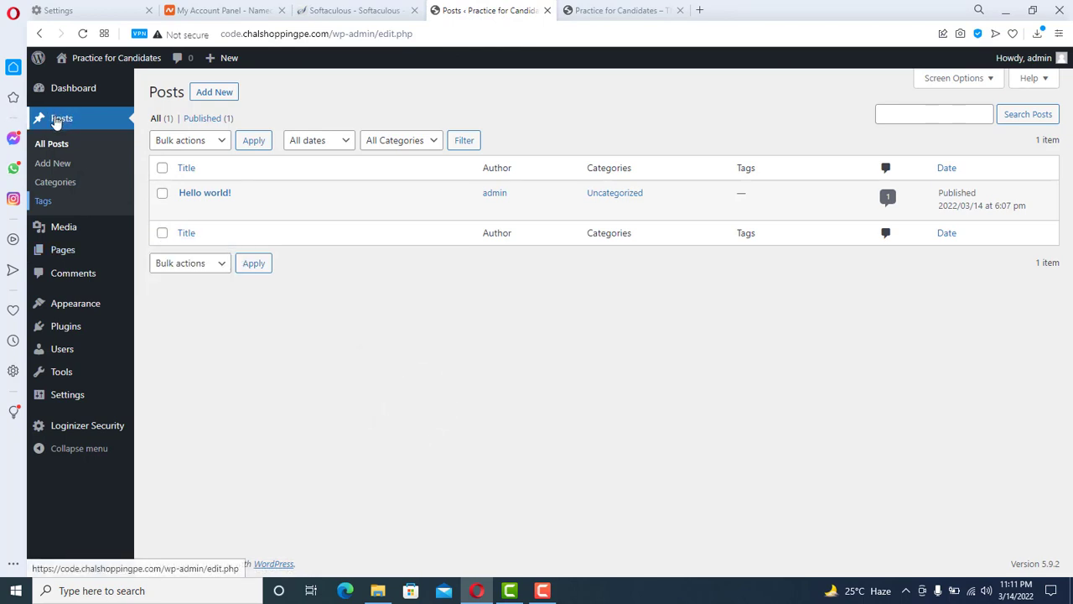
click(162, 192)
click(194, 142)
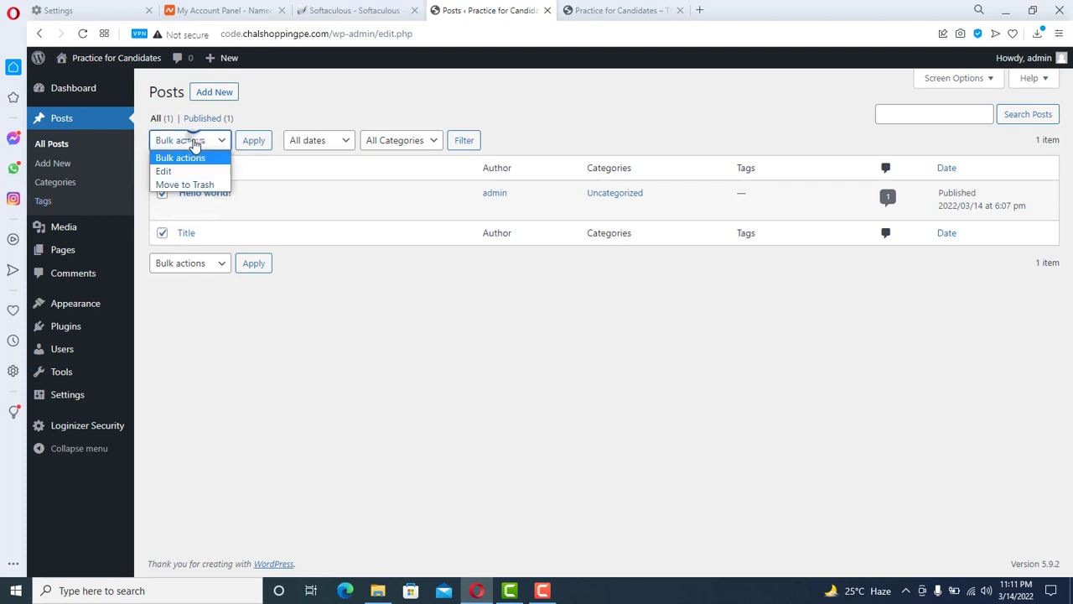
click(194, 183)
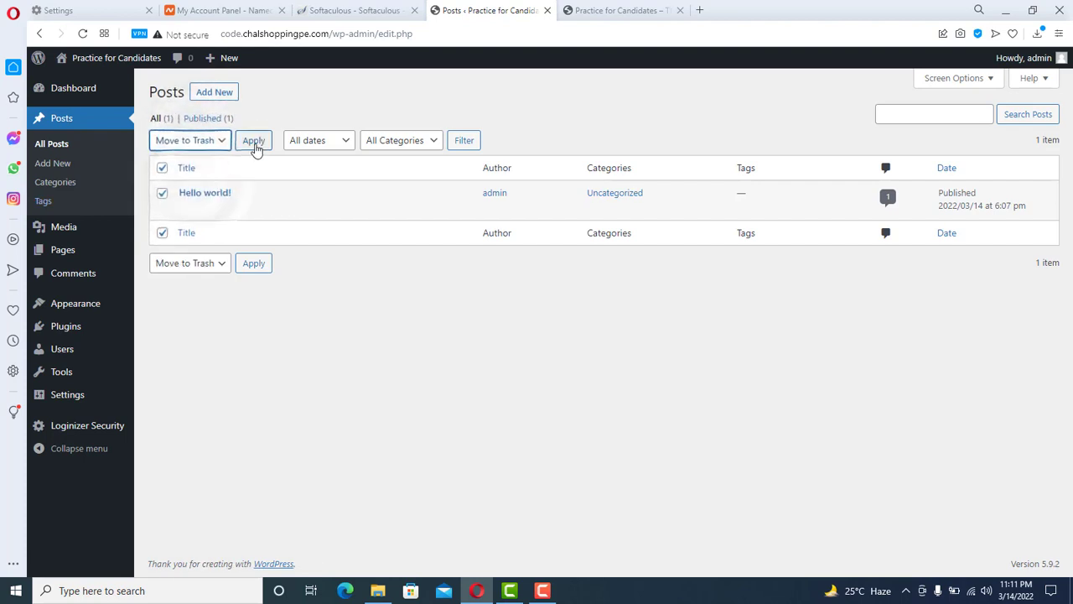
click(254, 142)
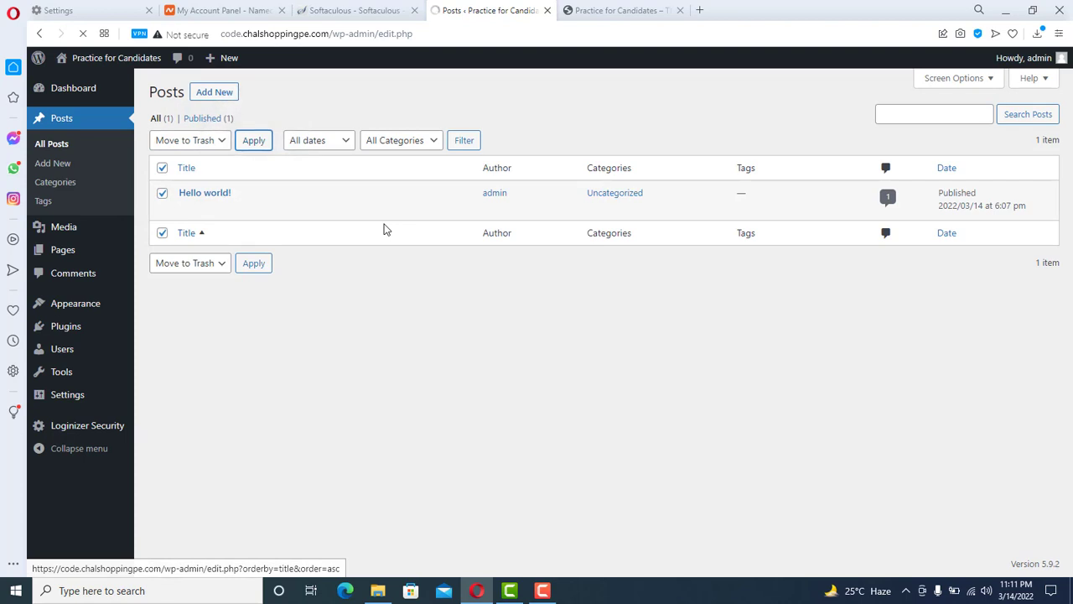
- Compare the live front page against the now-empty Posts list
click(609, 11)
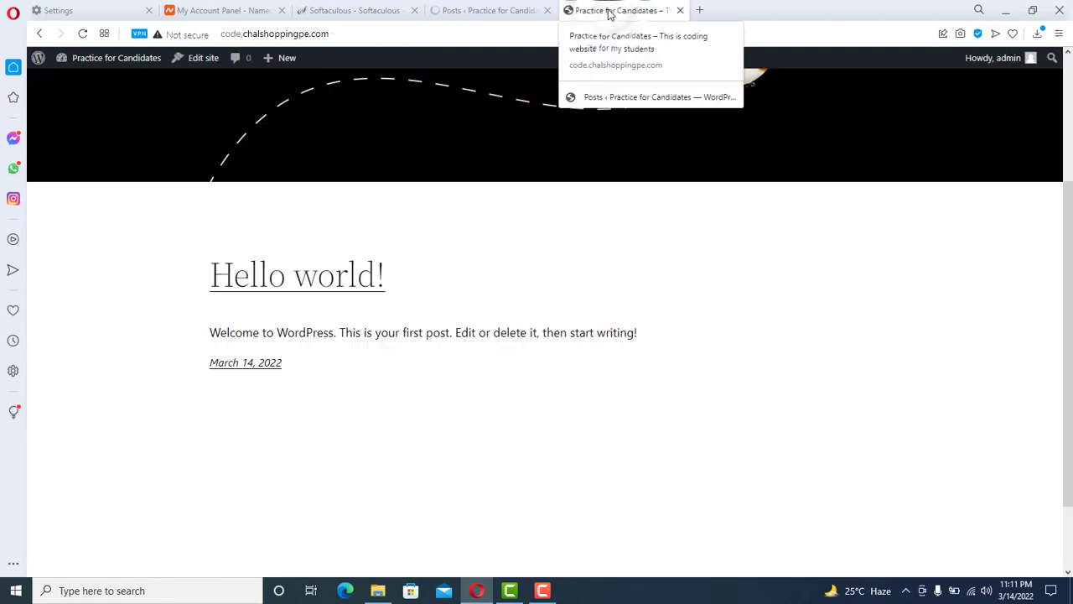
click(488, 10)
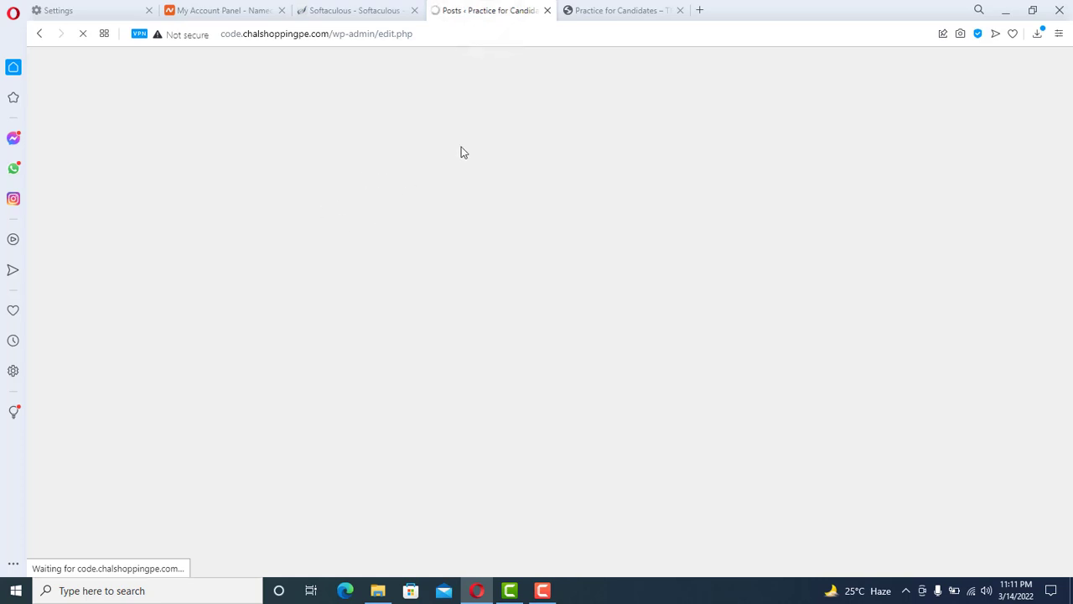
click(612, 10)
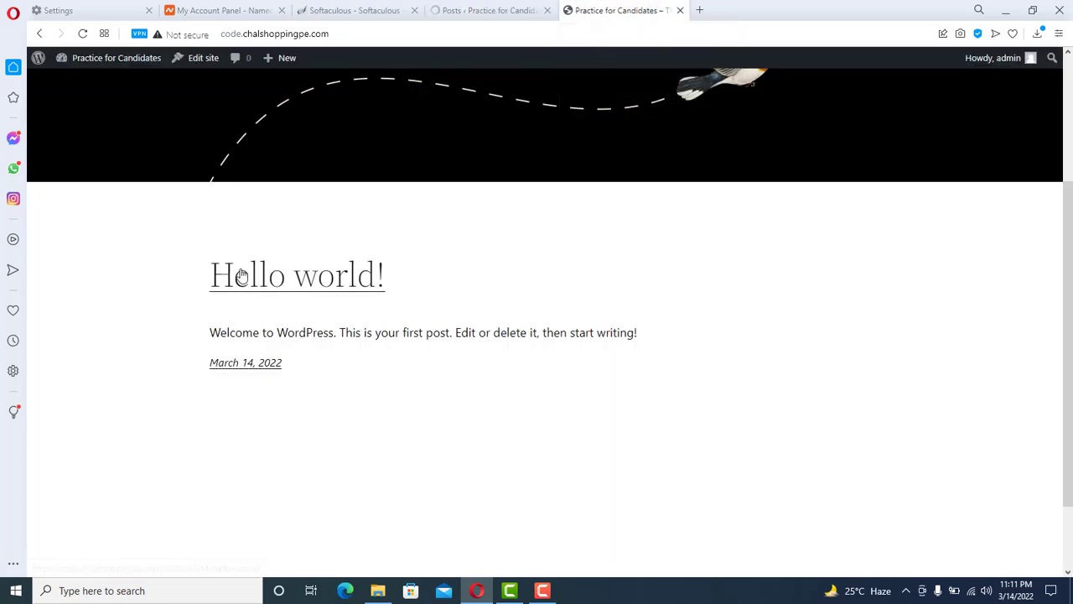
scroll(1067, 335, up, 3)
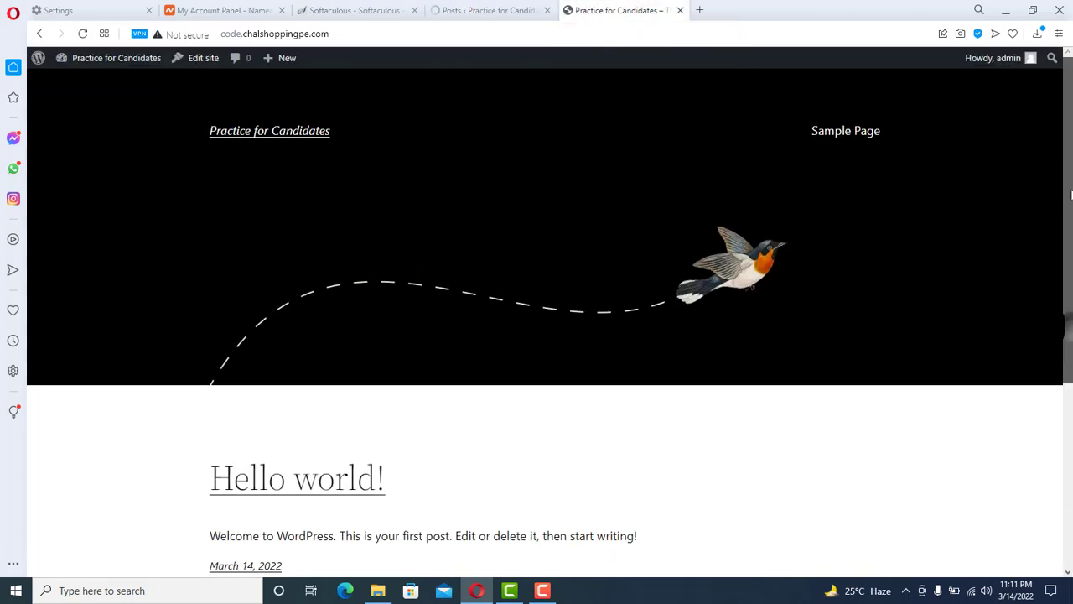
click(466, 6)
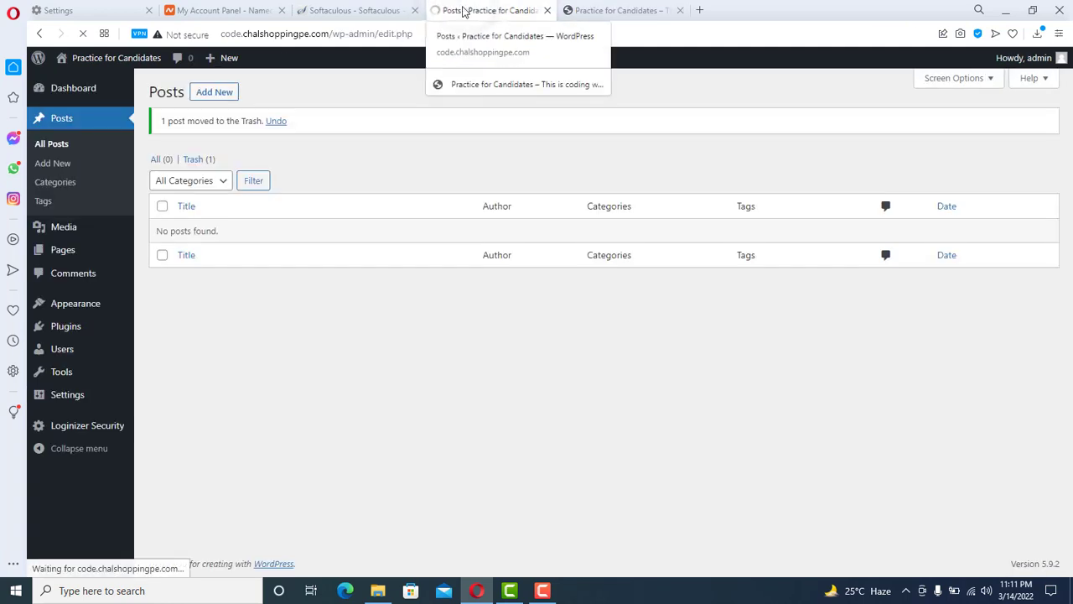
click(611, 12)
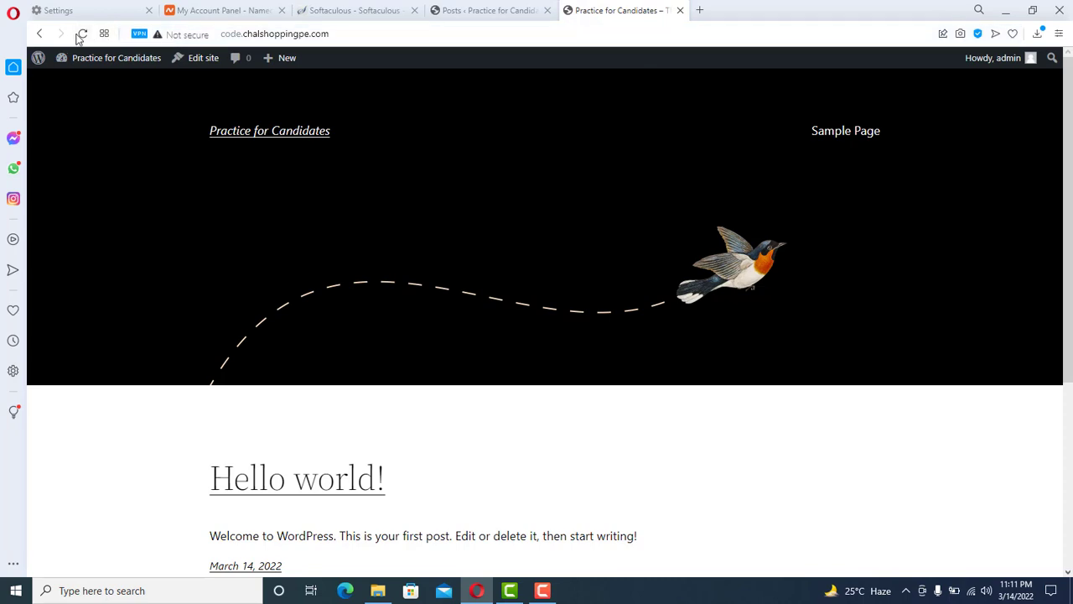
click(81, 34)
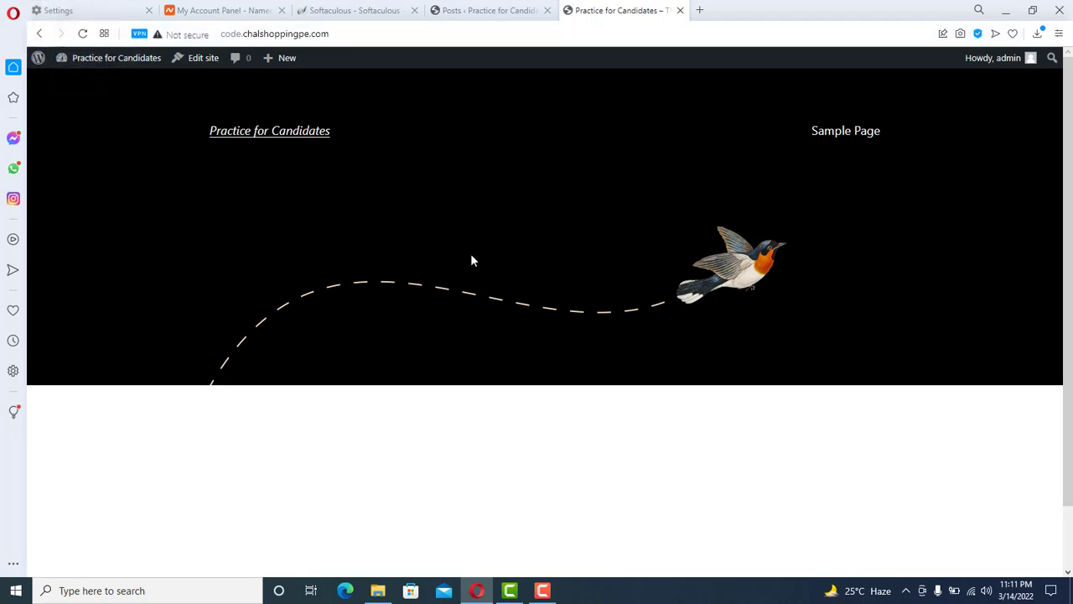
scroll(457, 450, down, 2)
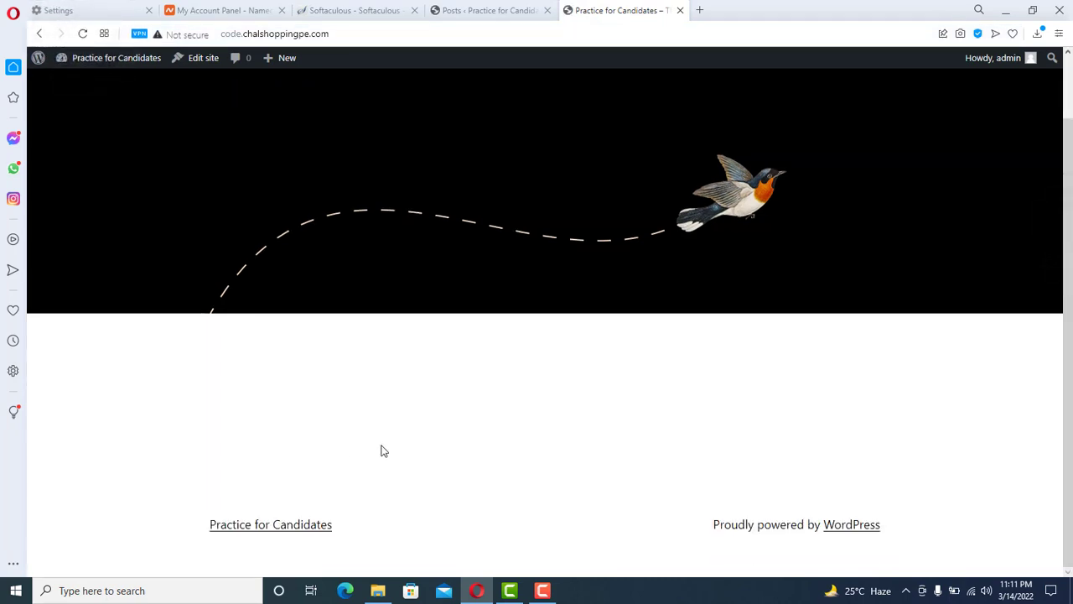
scroll(424, 444, up, 2)
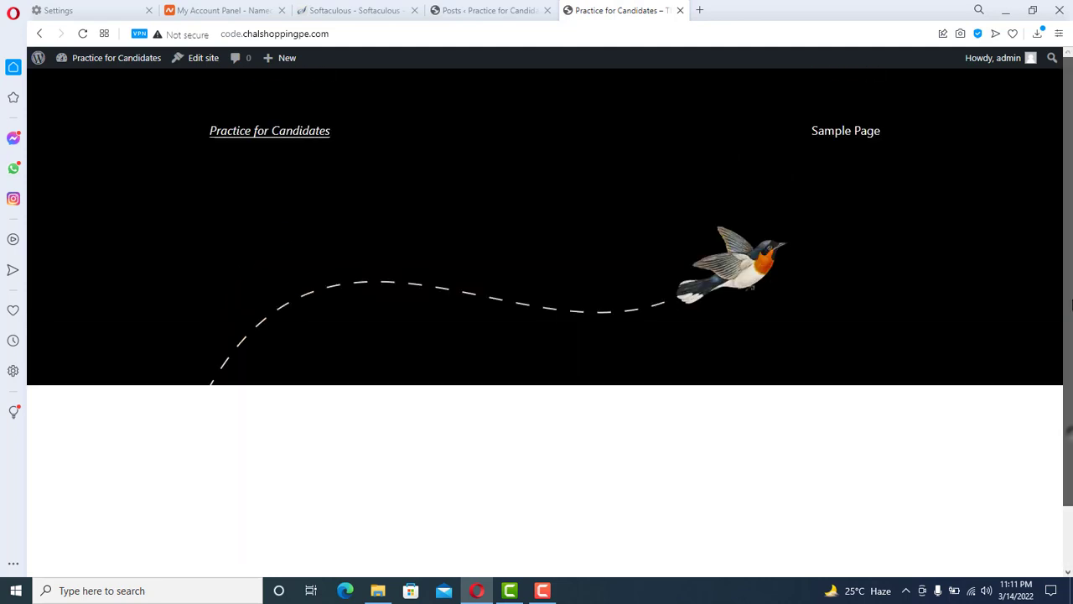
right_click(844, 141)
click(894, 145)
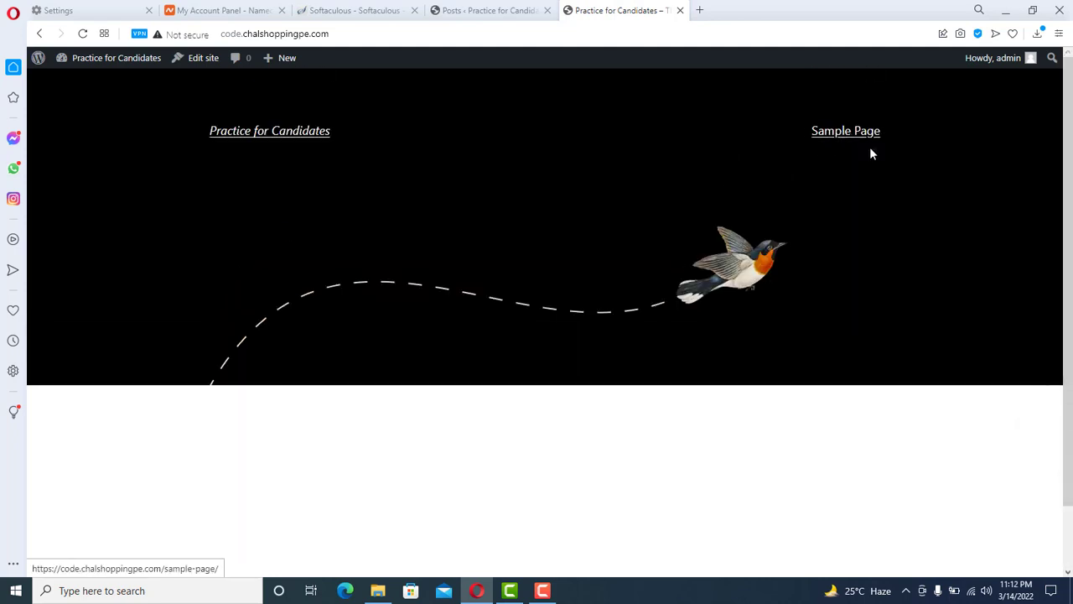
click(728, 11)
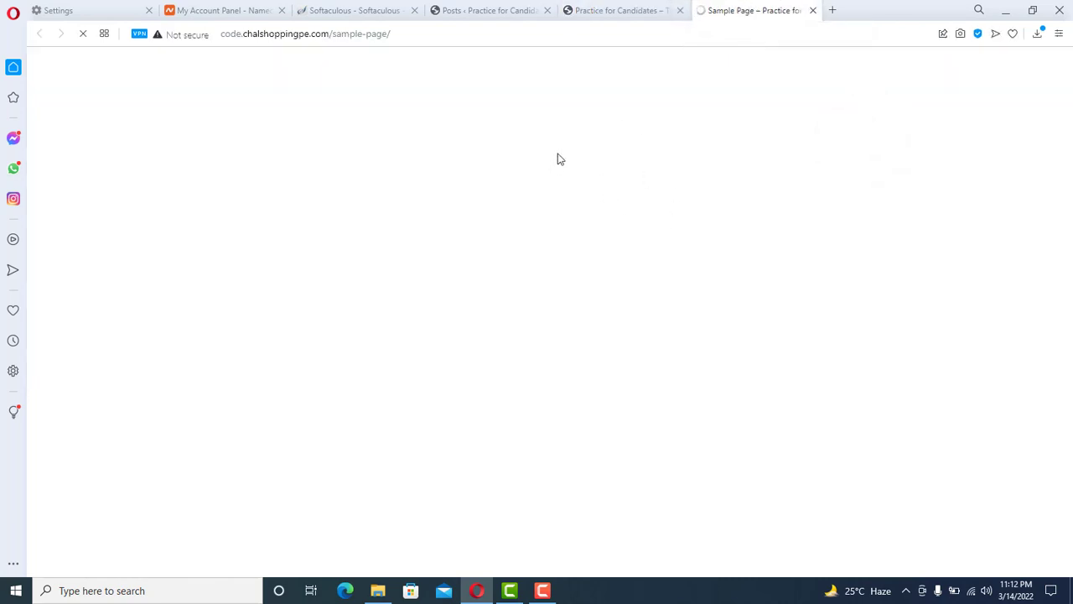
click(603, 9)
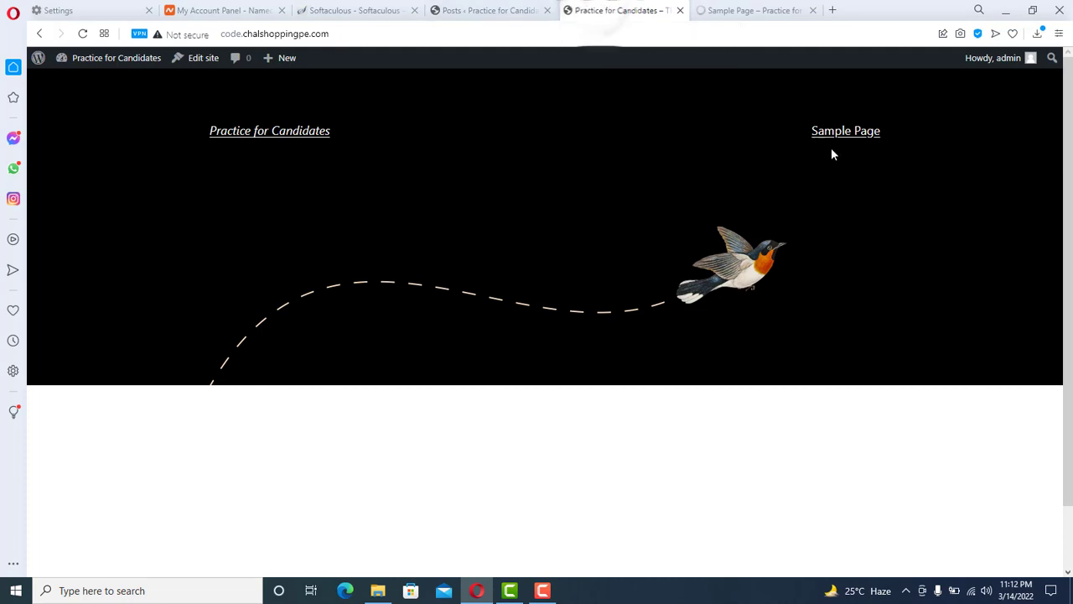
click(742, 9)
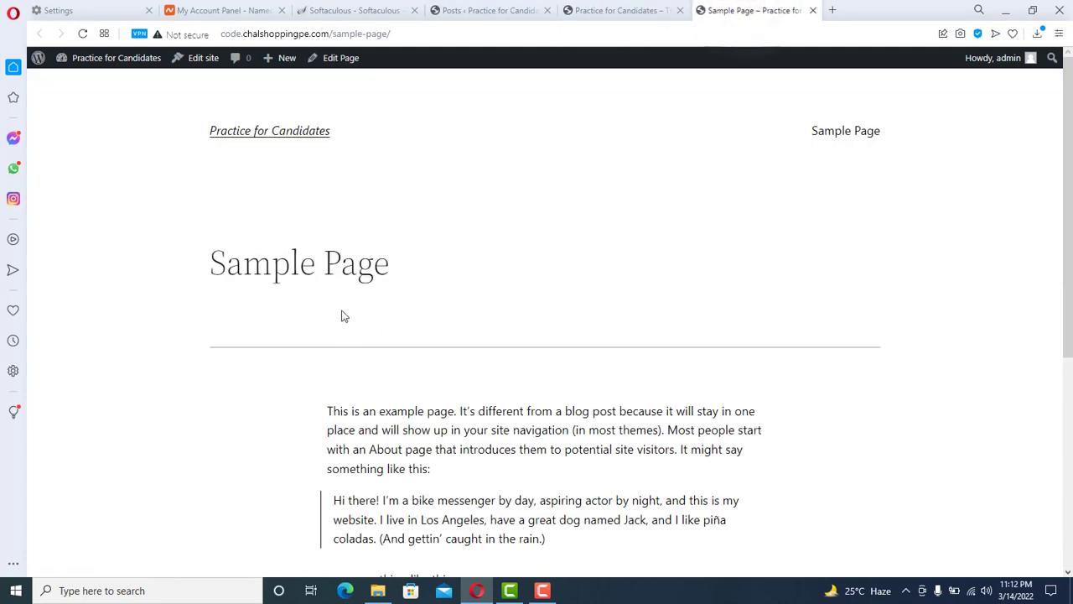
scroll(862, 273, down, 5)
scroll(724, 210, up, 5)
click(645, 9)
click(743, 10)
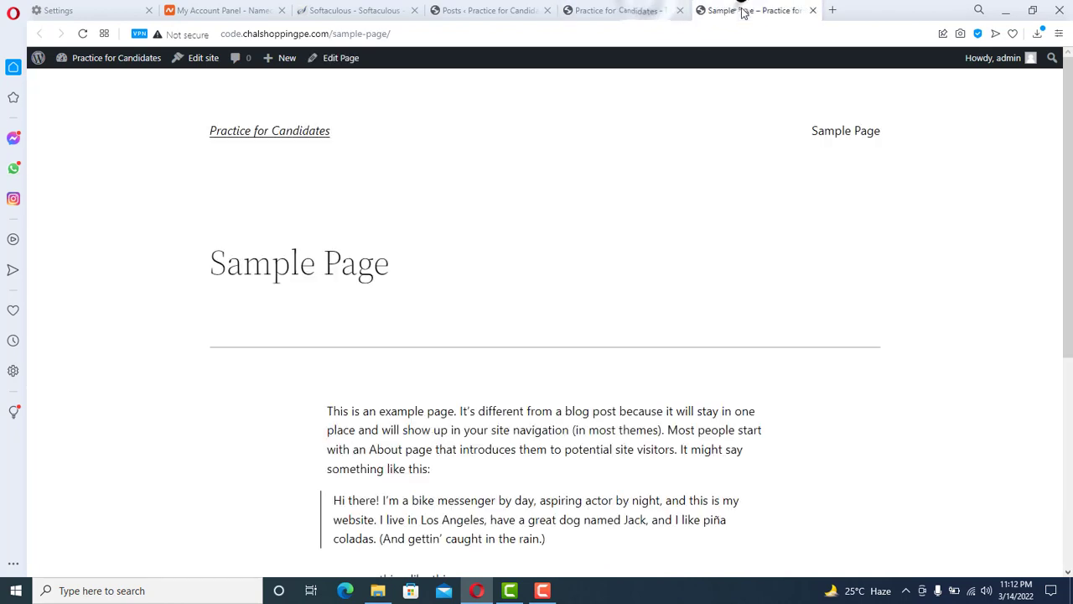
click(813, 10)
click(475, 9)
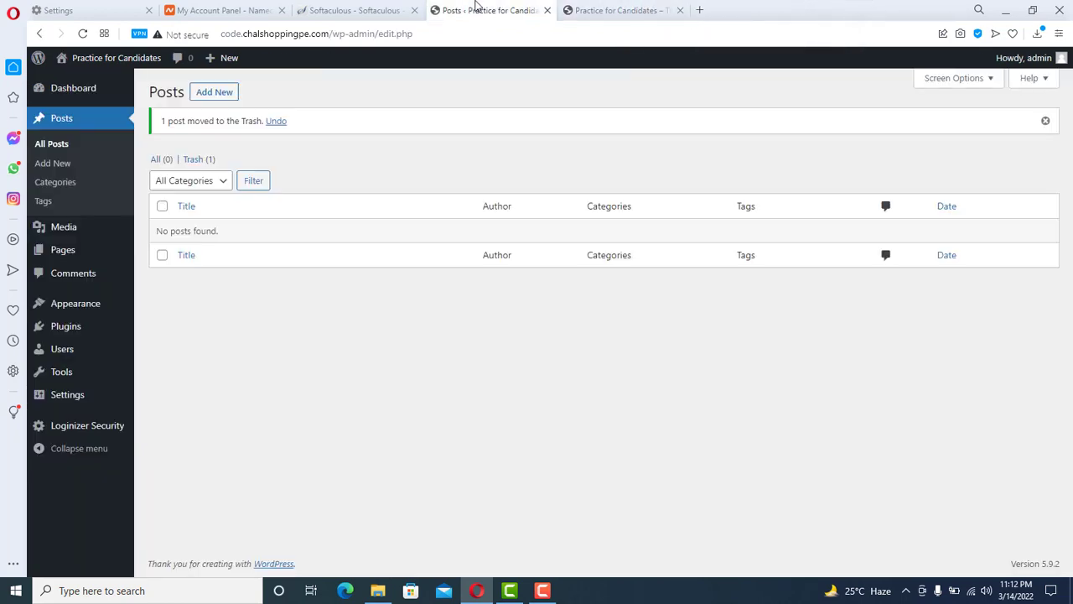
mouse_move(62, 254)
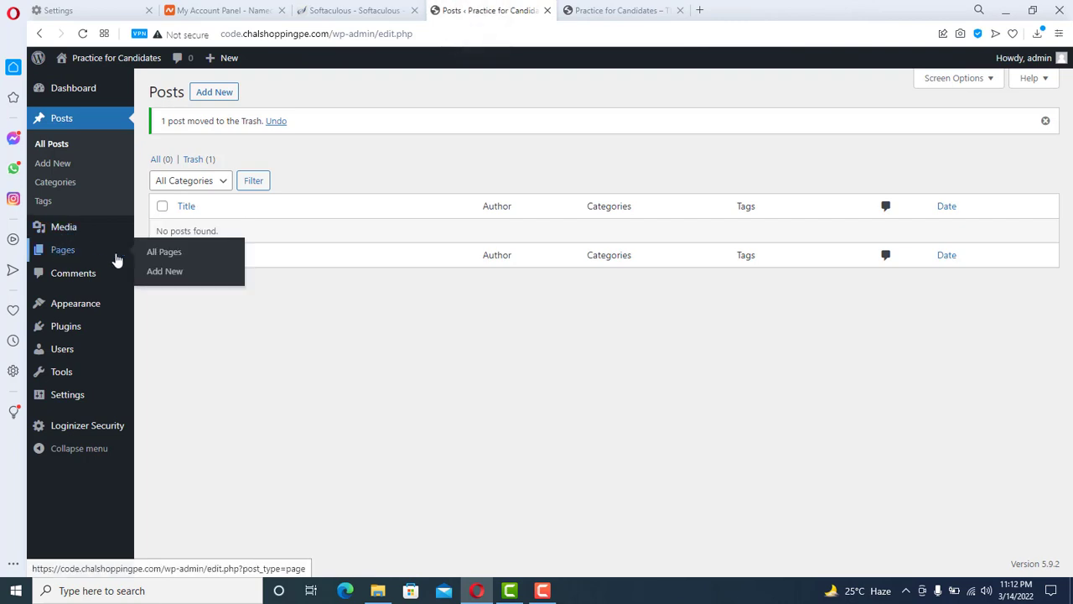
- Bulk-move the Privacy Policy and Sample Page pages to the Trash
click(175, 253)
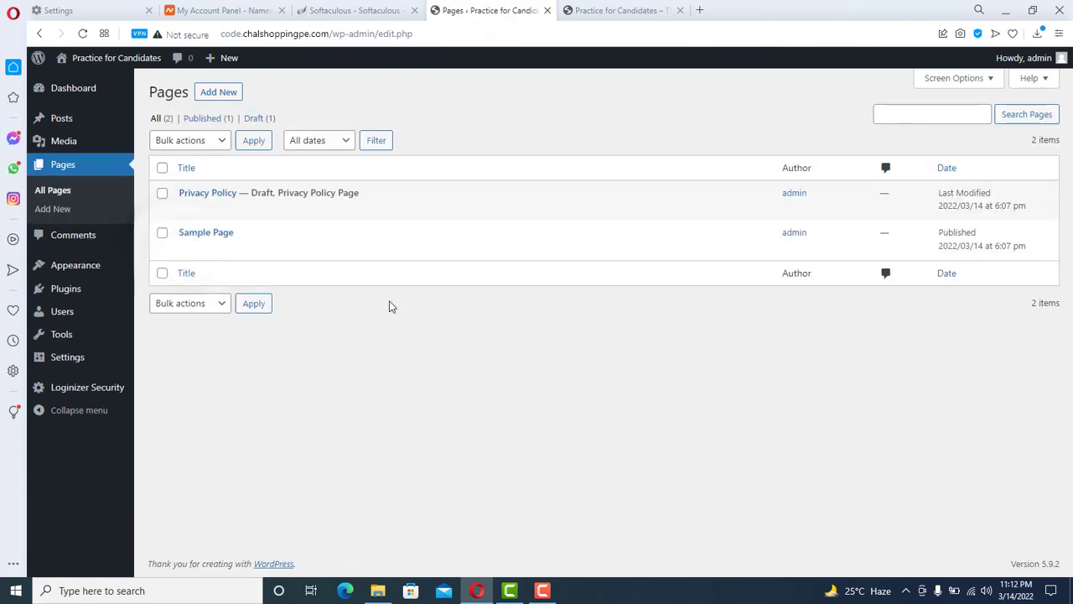
click(162, 194)
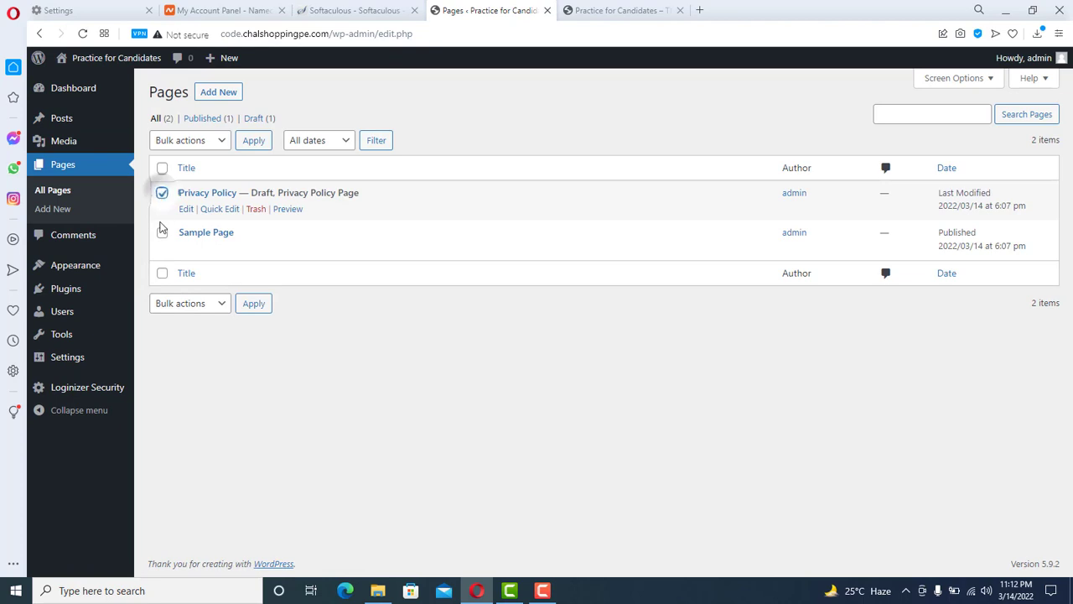
click(162, 235)
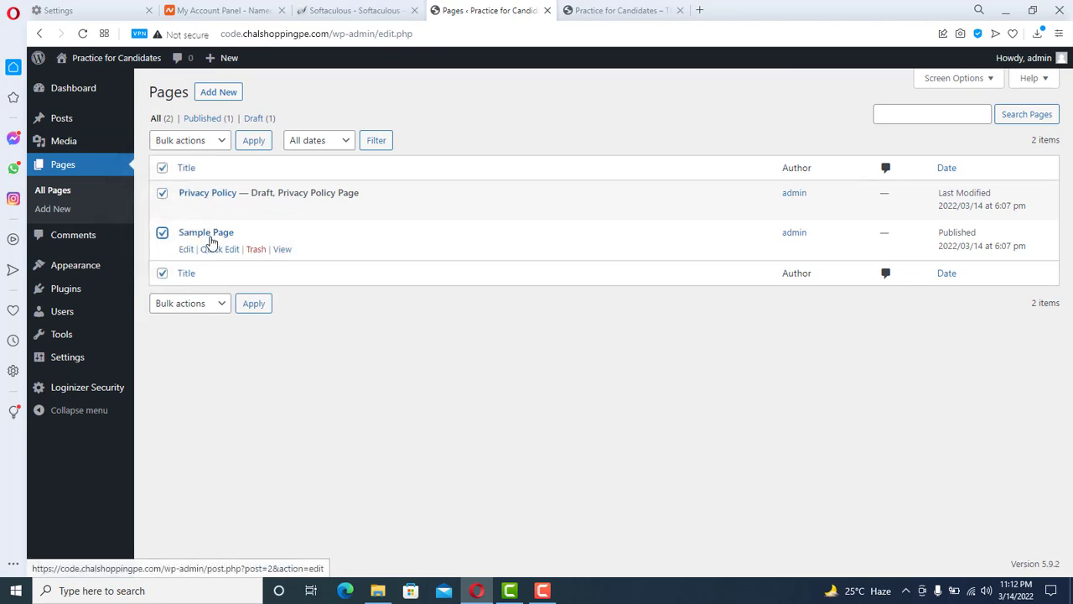
click(204, 143)
click(194, 184)
click(253, 141)
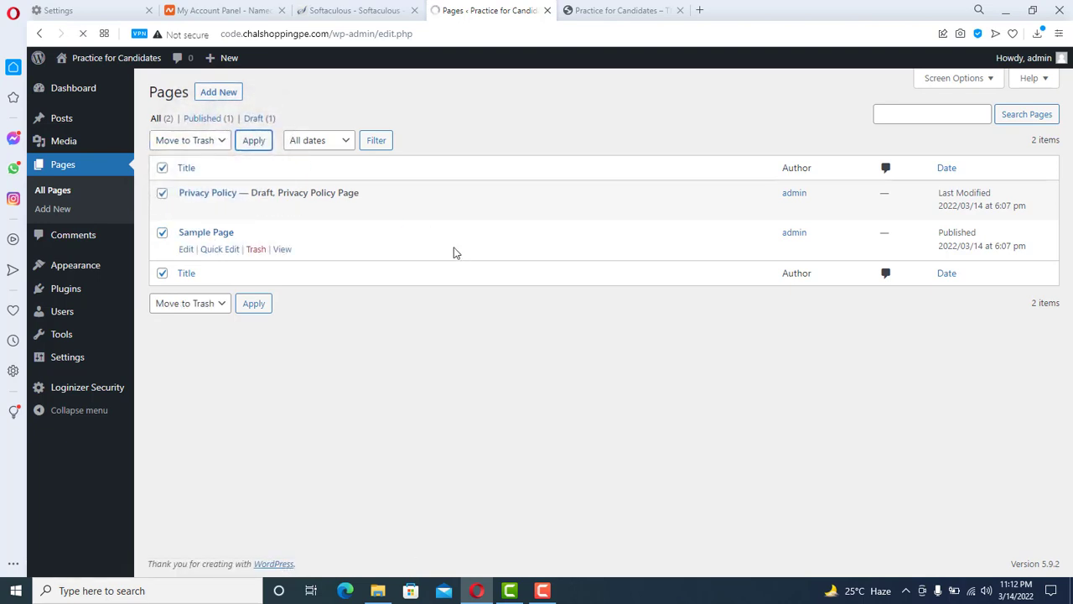
- Reload the live site to confirm the removed pages, then go to Installed Plugins
click(613, 10)
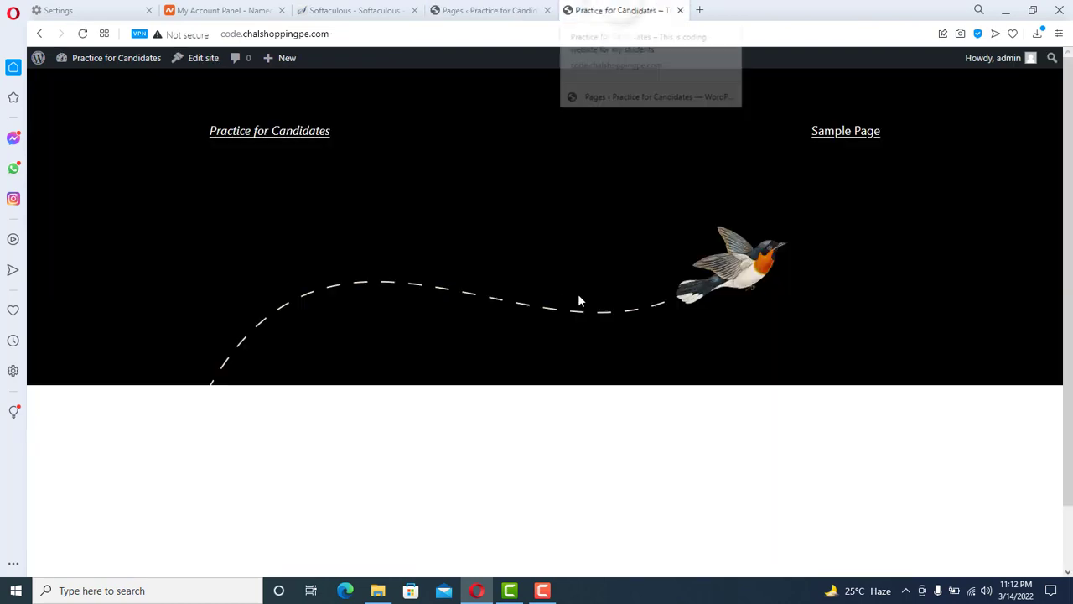
click(83, 33)
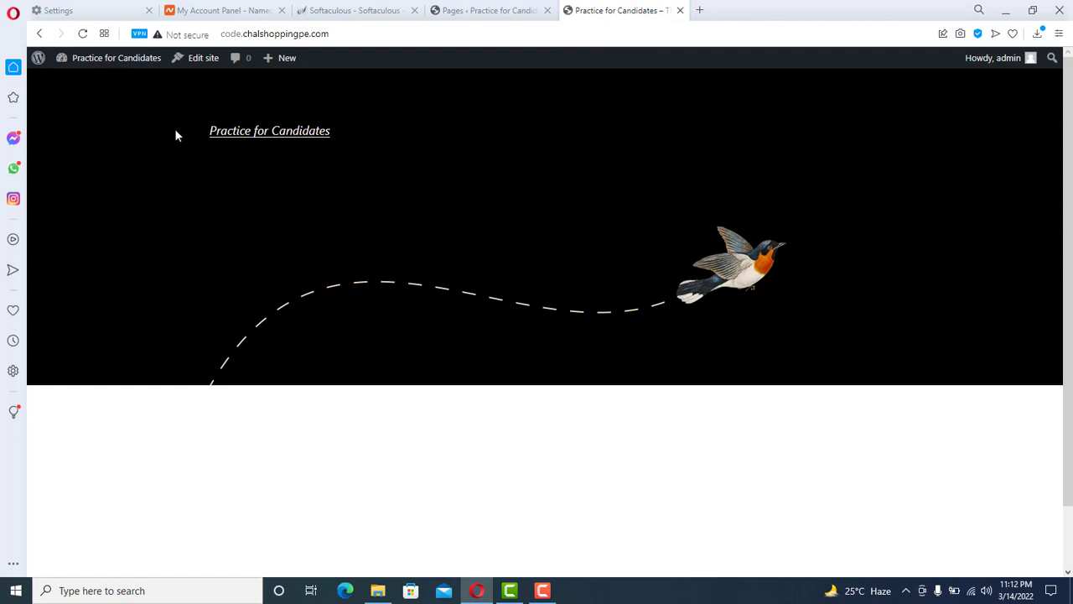
click(486, 10)
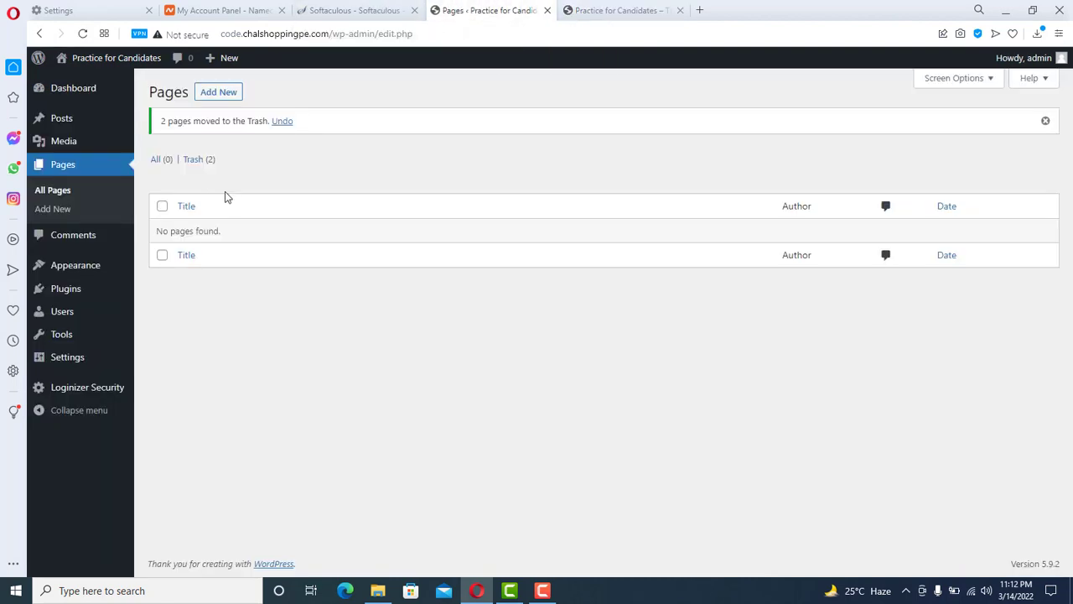
click(63, 290)
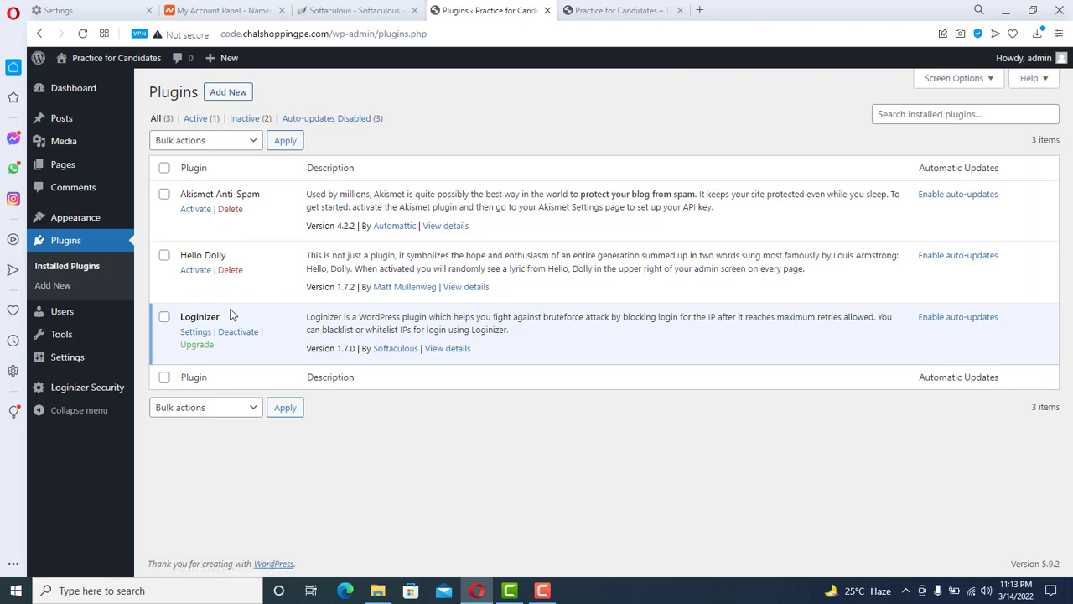
- Search Add New Plugins for 'elementor' to list Elementor Website Builder and its add-ons
click(231, 93)
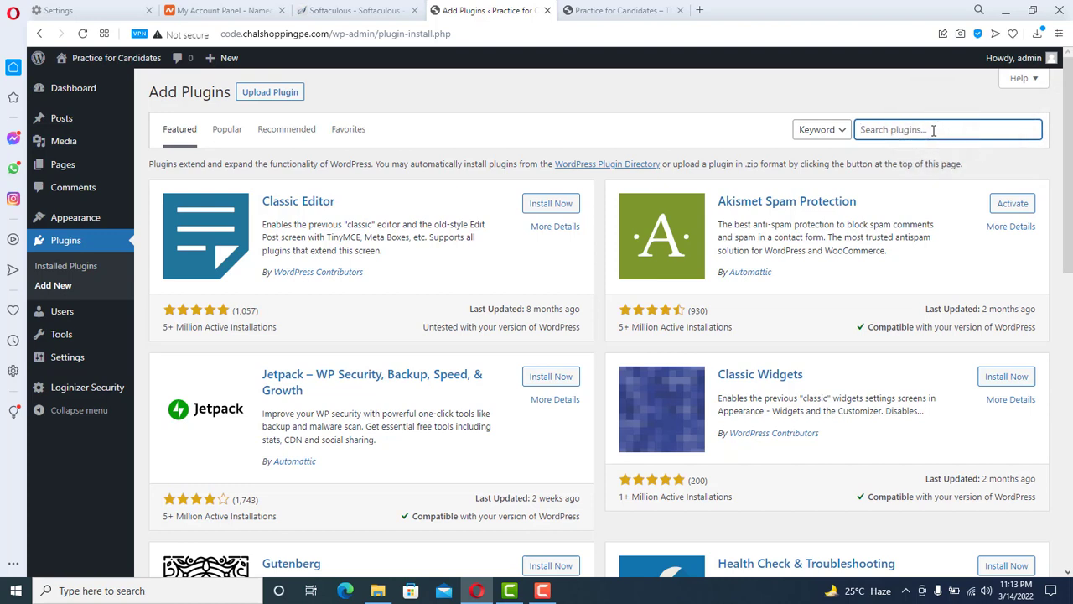
text(elementor)
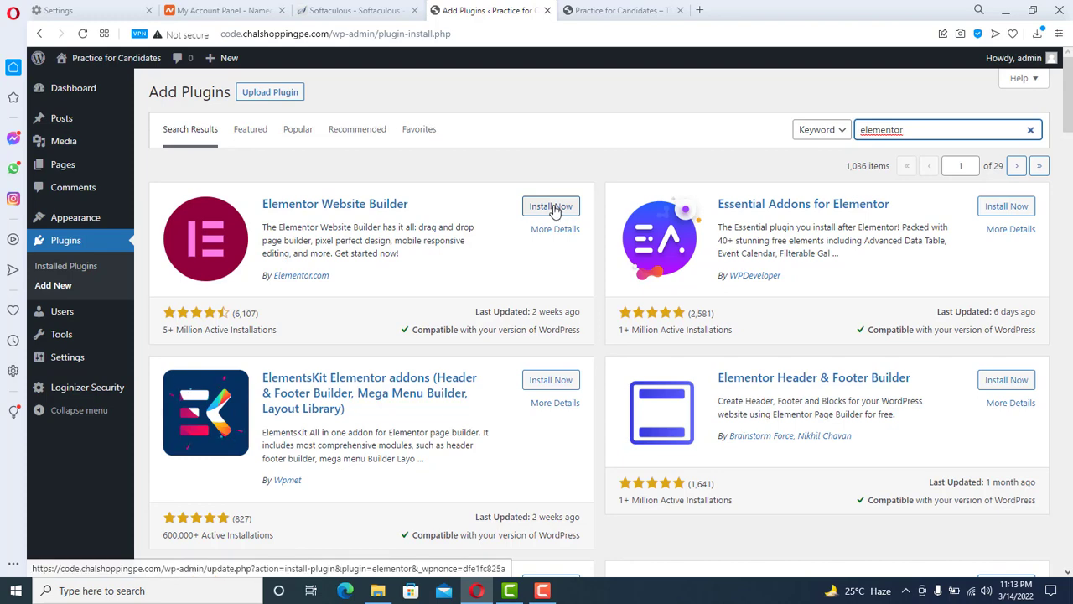
mouse_move(1071, 92)
mouse_down()
mouse_move(1071, 110)
mouse_move(1072, 92)
mouse_up()
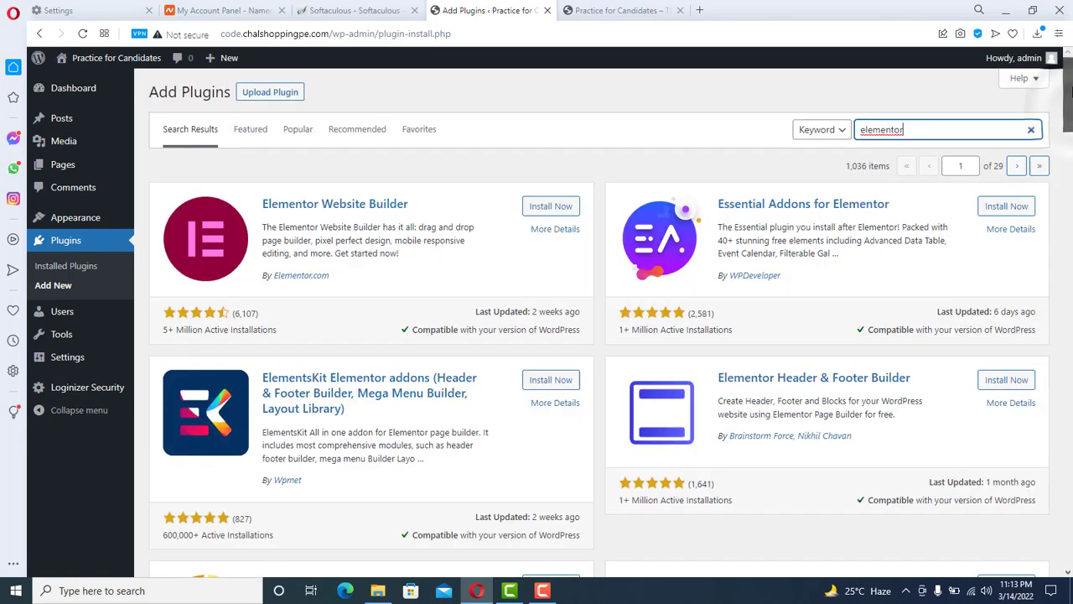
- Choose elementor-pro.3.4.1_3.zip from Downloads as the plugin upload file
click(270, 93)
click(513, 214)
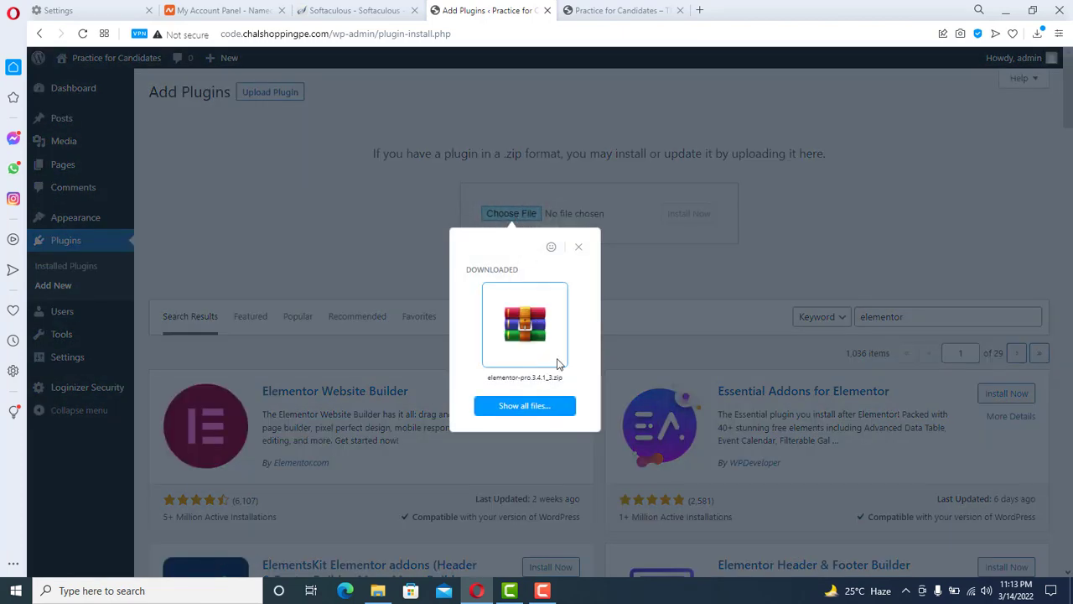
click(579, 247)
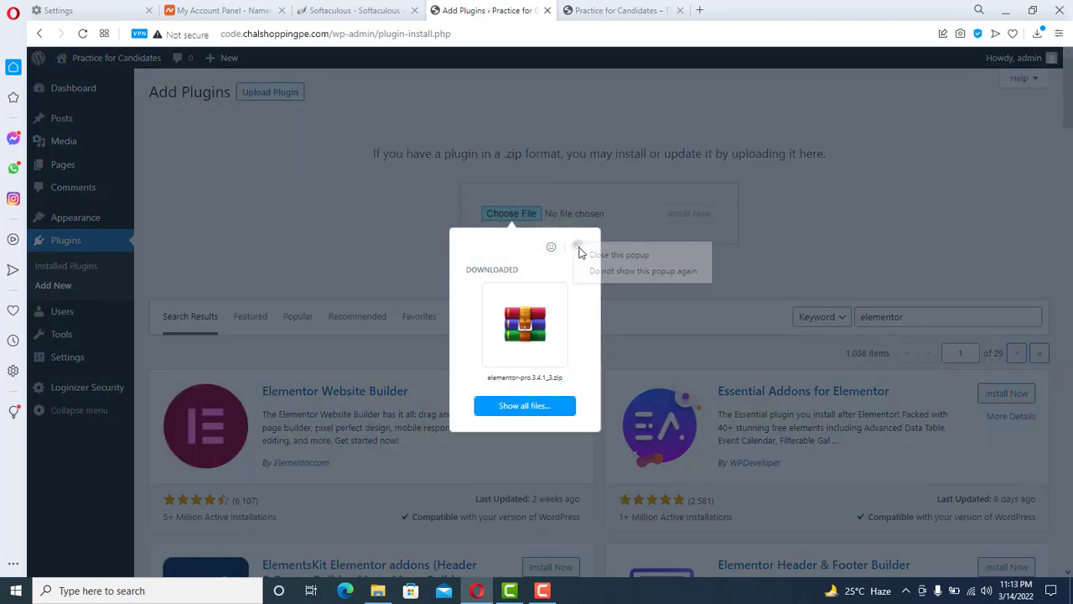
click(531, 409)
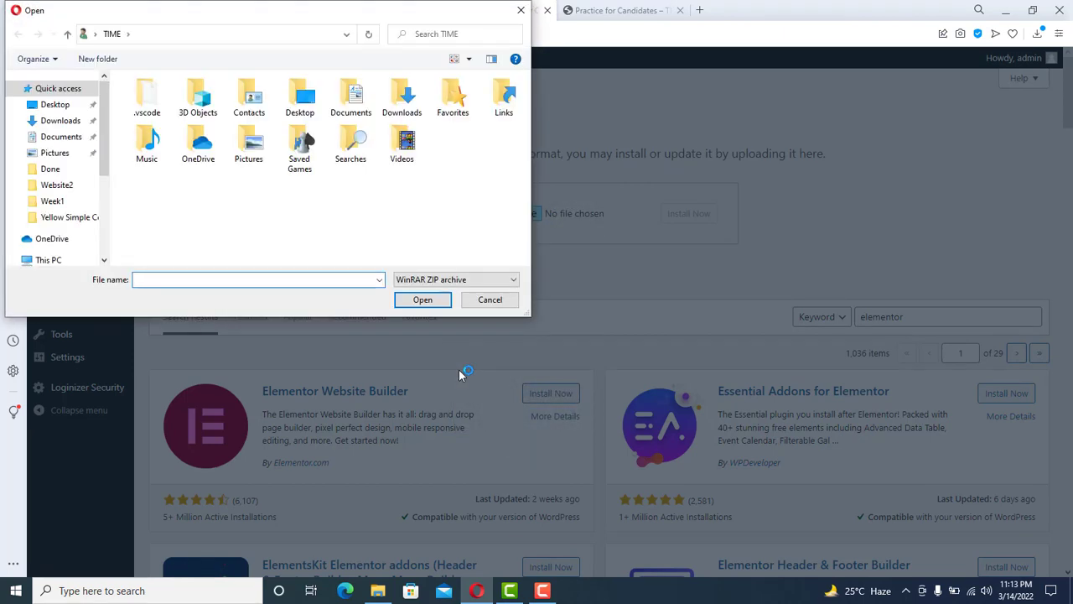
click(61, 120)
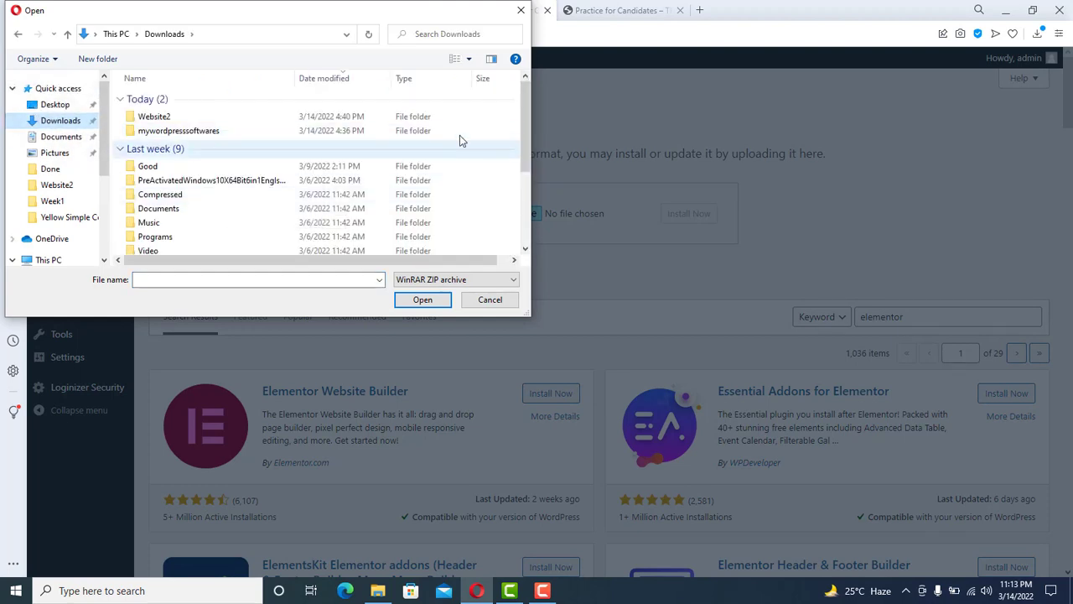
drag(528, 156, 531, 186)
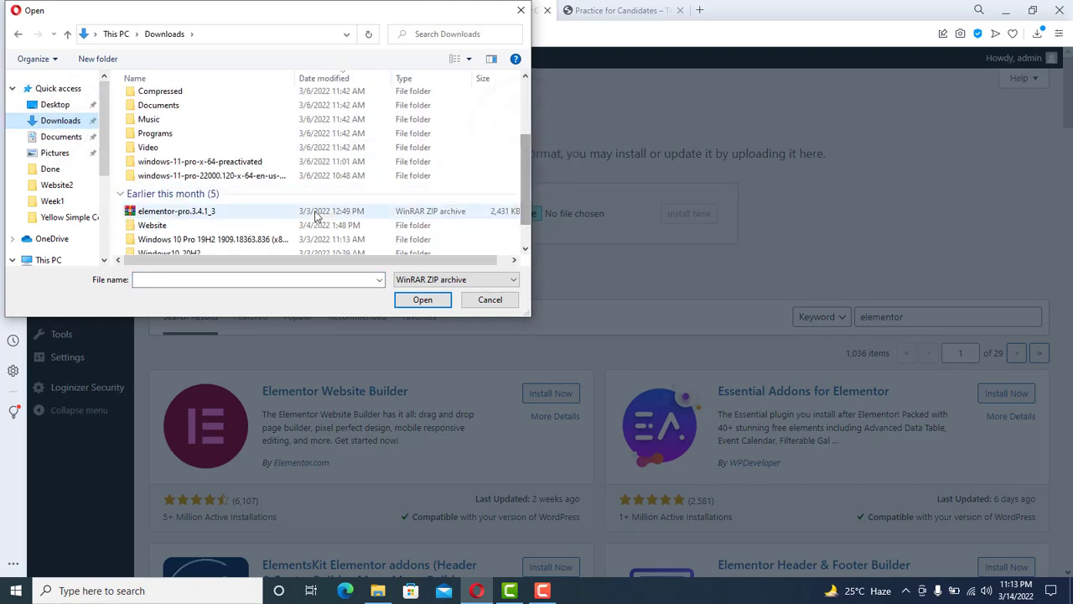
click(223, 217)
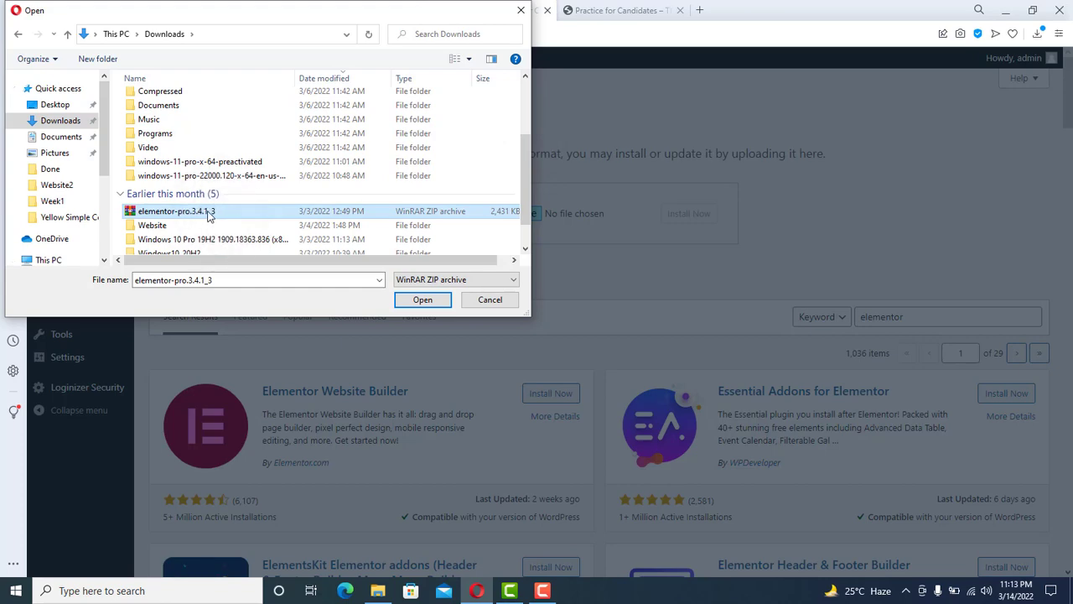
click(423, 301)
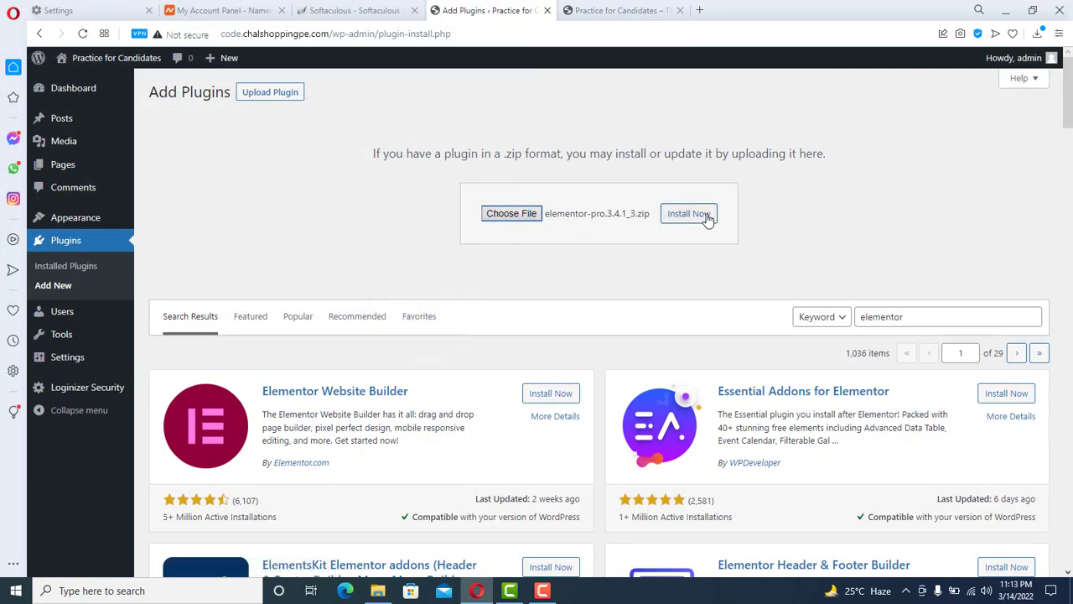
- Install the uploaded Elementor Pro 3.4.1 zip and activate it
click(706, 216)
click(618, 10)
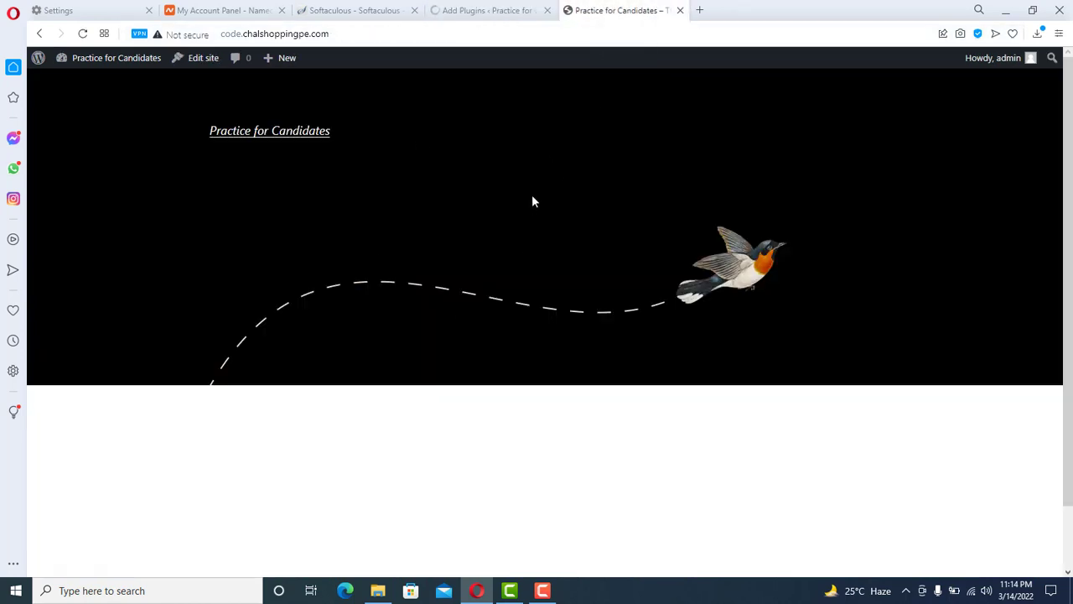
click(484, 9)
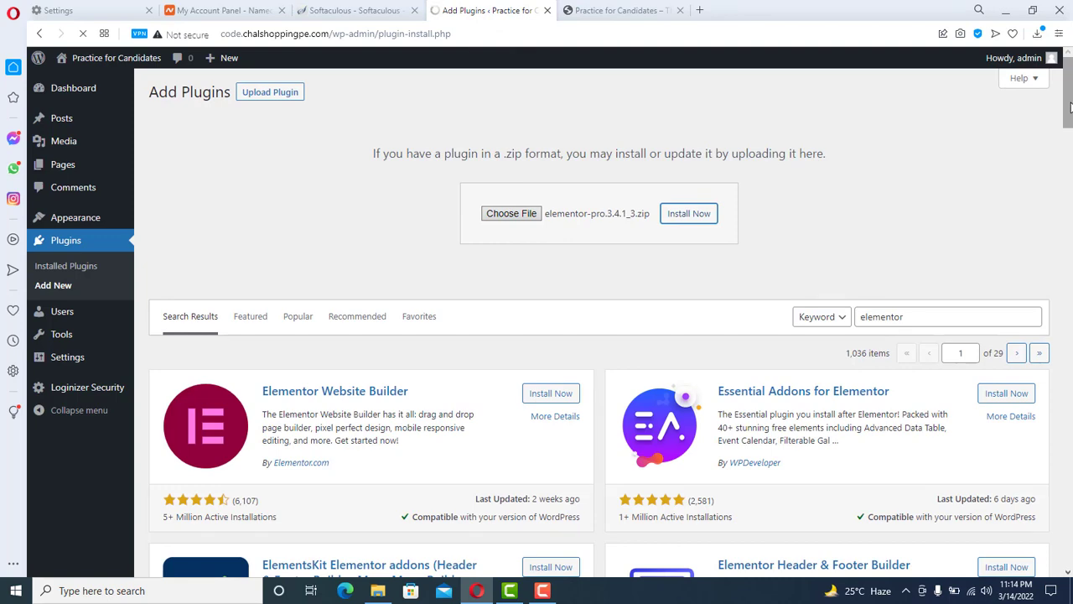
drag(1069, 105, 1069, 126)
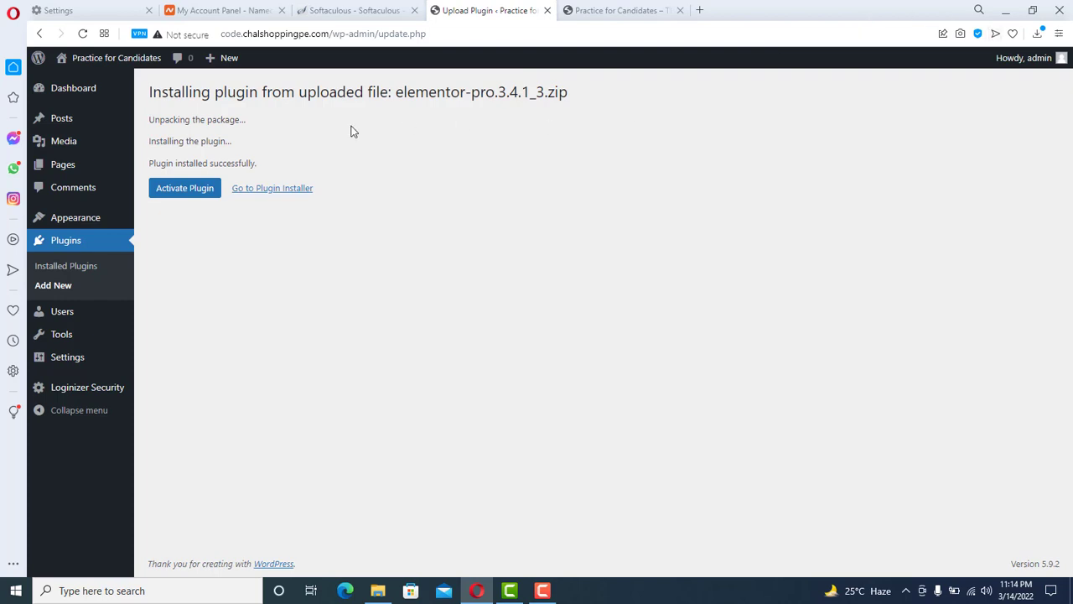
click(196, 190)
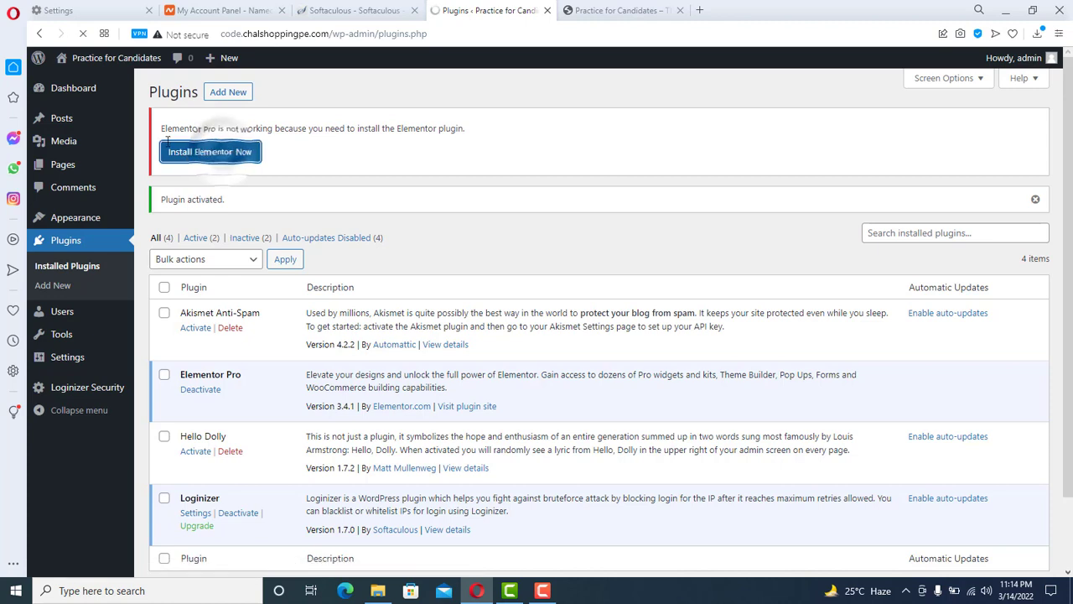
- Install and activate Elementor Website Builder 3.5.6, then bring up the Pages list
click(206, 155)
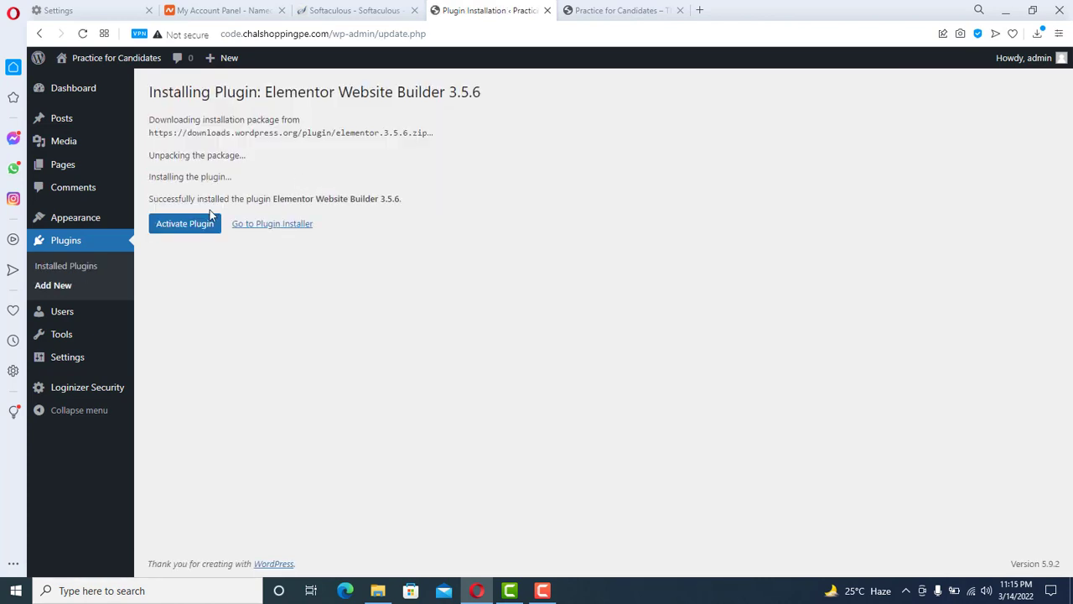
click(208, 220)
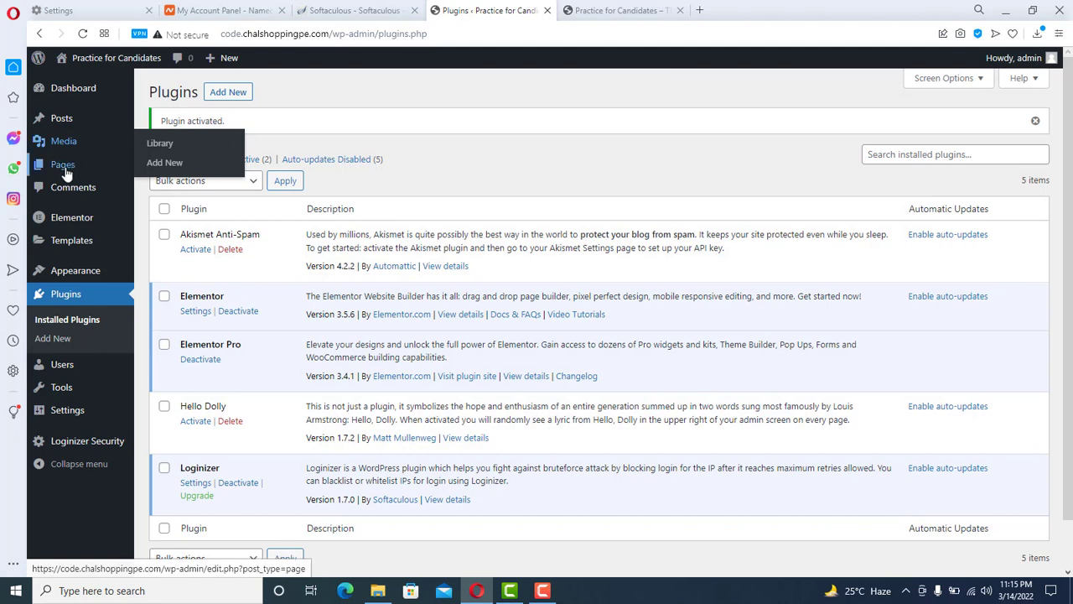
mouse_move(66, 168)
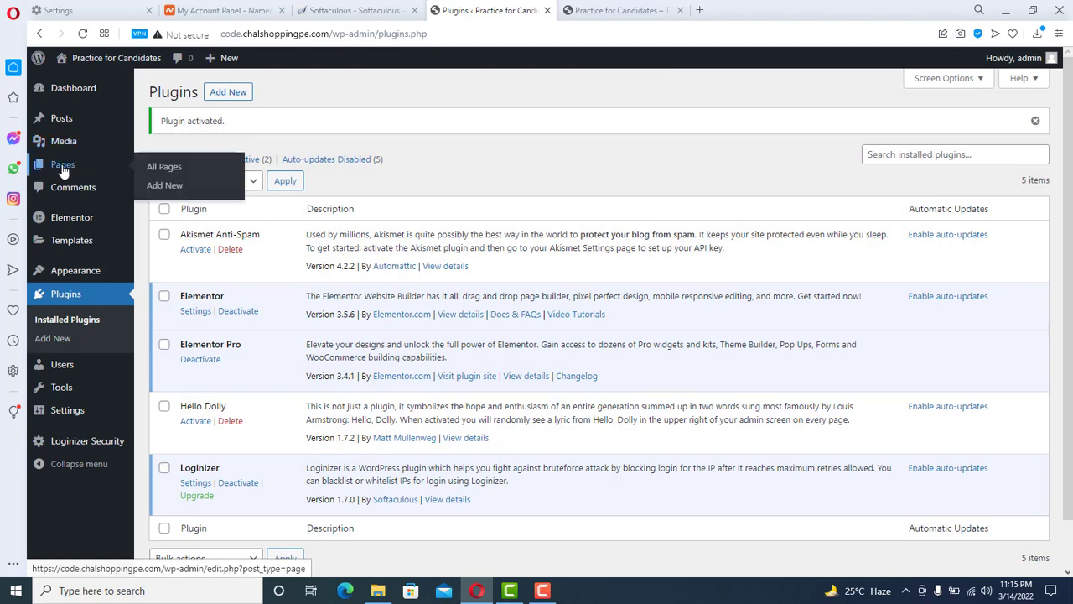
click(66, 168)
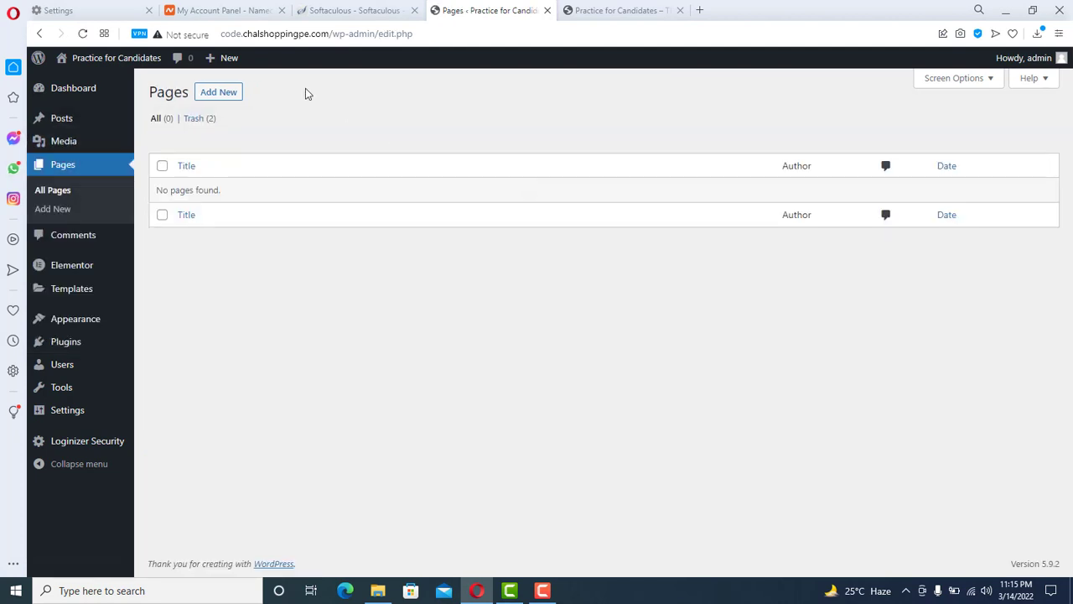
- Create a new page titled 'Home' using the Elementor Full Width template, with slug home
click(220, 92)
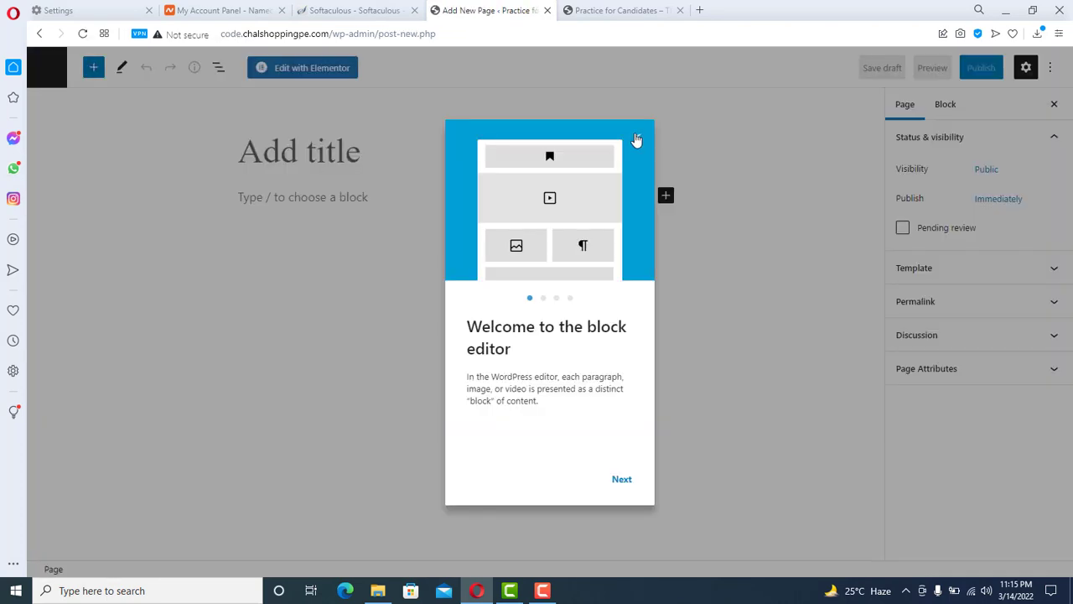
click(639, 140)
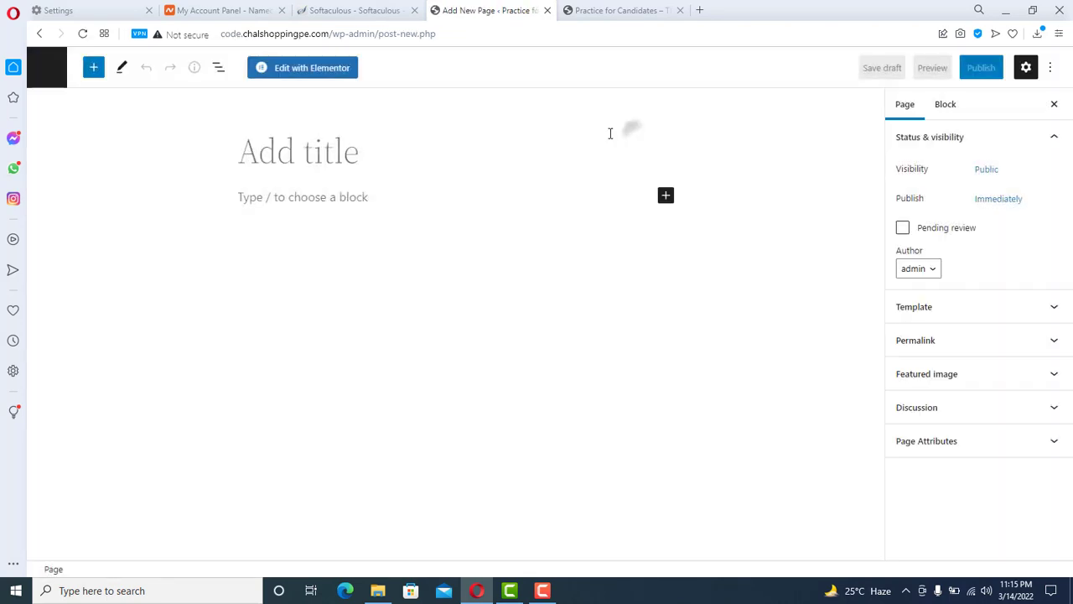
click(357, 163)
text(Home)
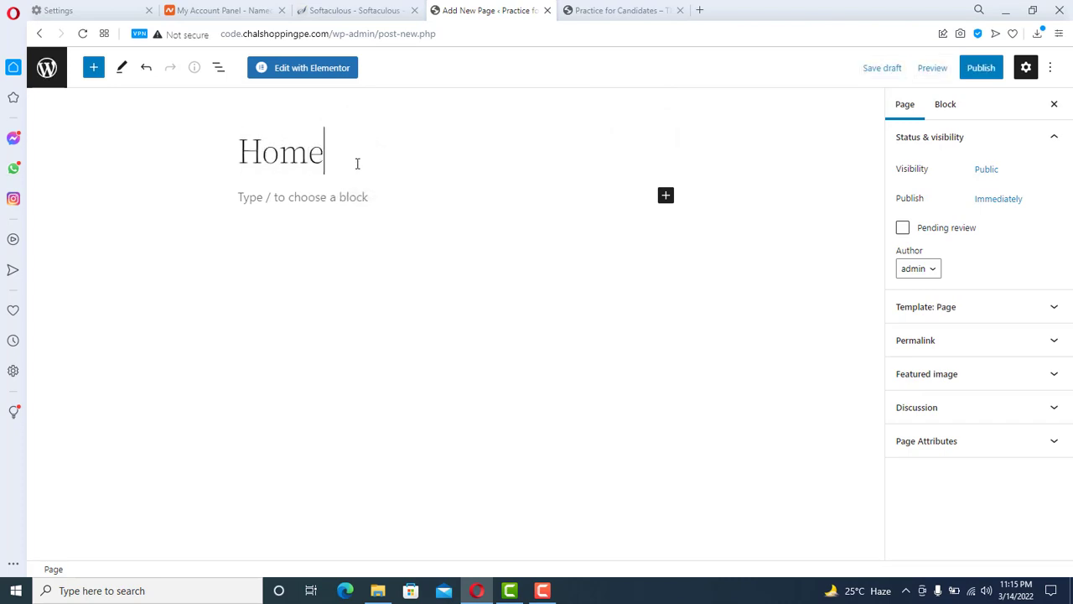
click(951, 317)
click(971, 337)
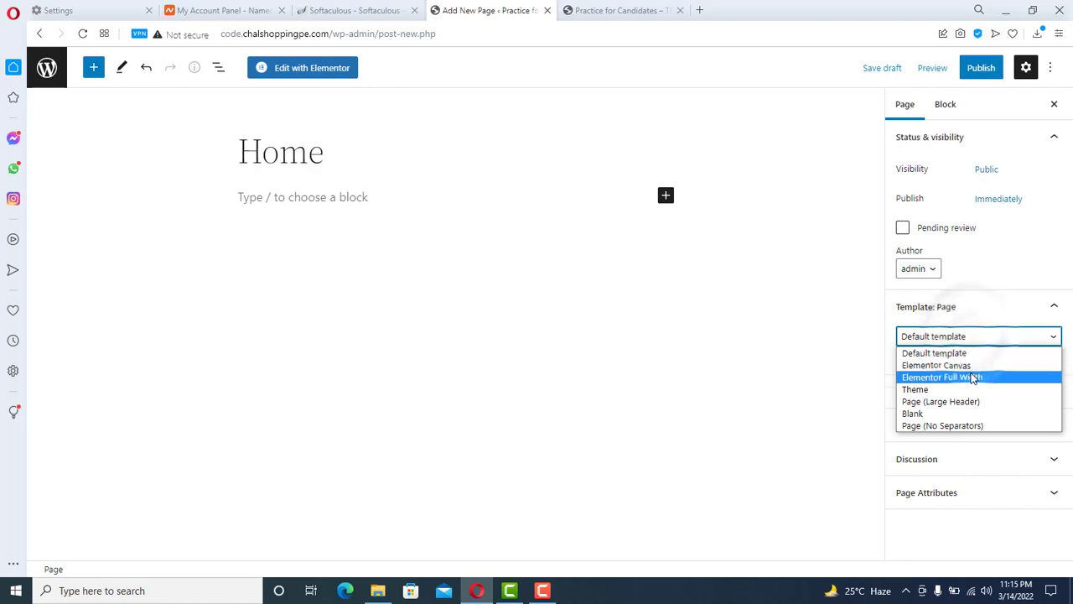
click(972, 378)
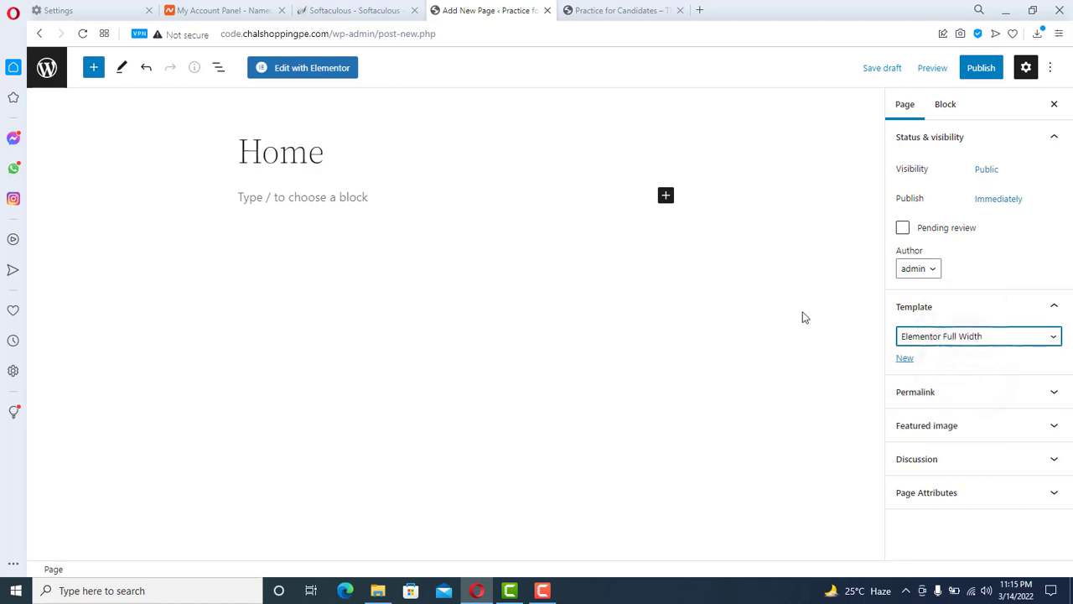
click(1014, 390)
scroll(1071, 352, down, 2)
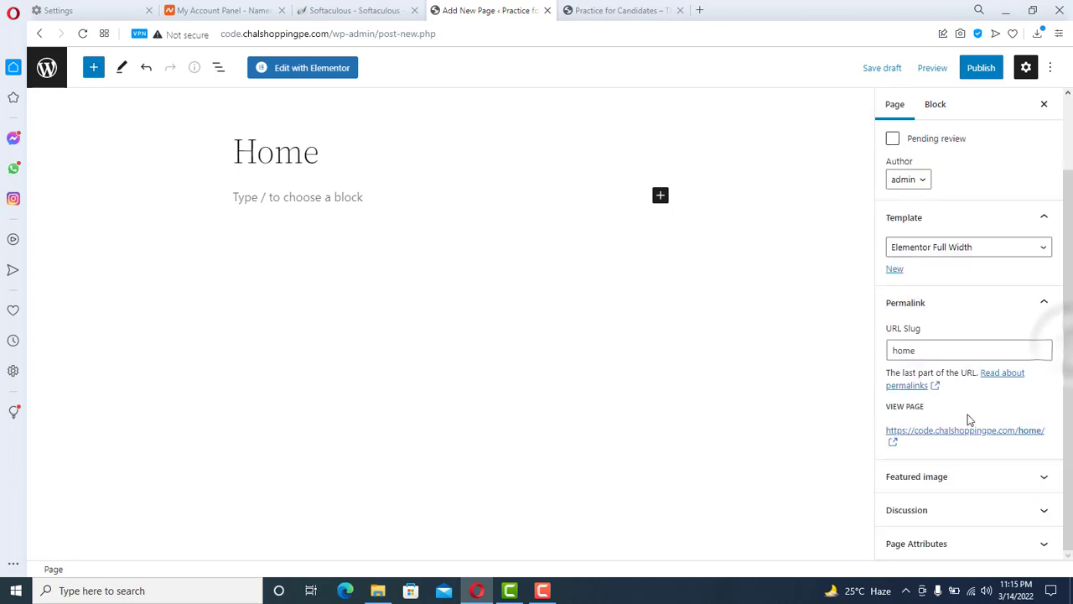
right_click(945, 440)
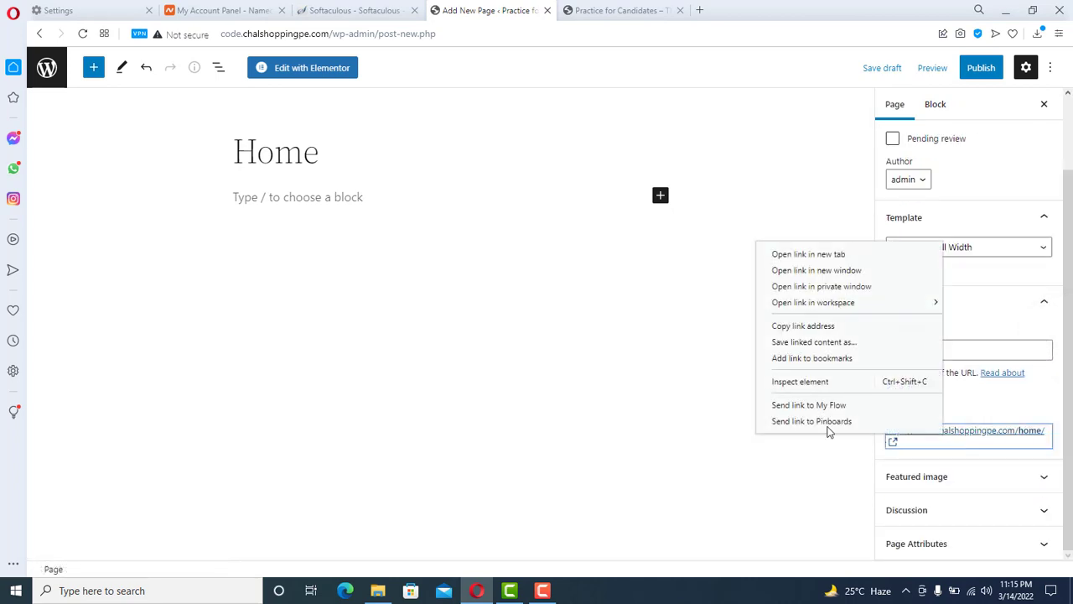
click(786, 328)
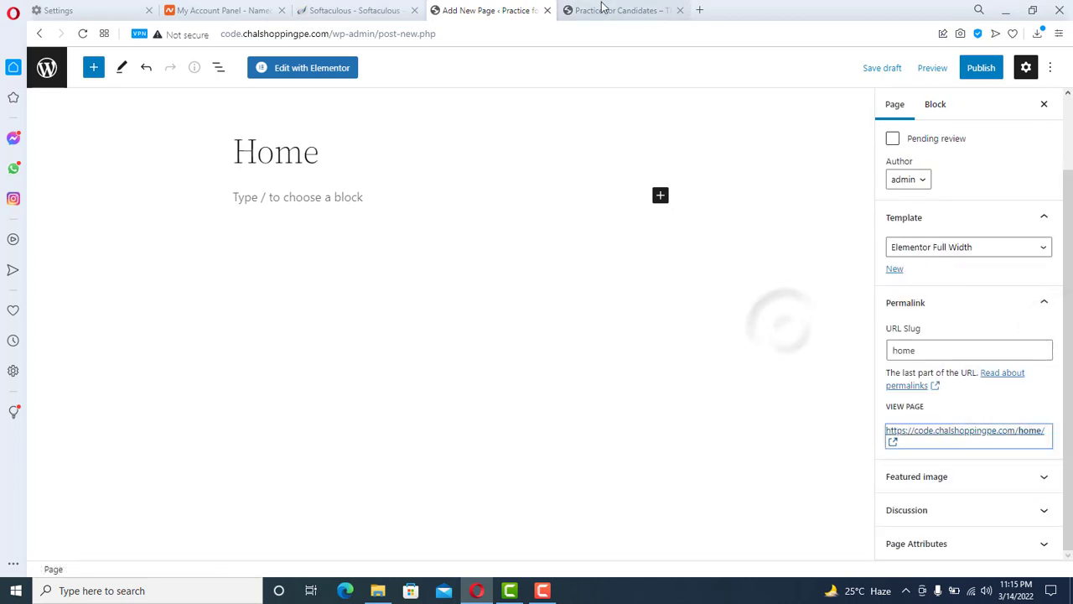
click(616, 10)
click(475, 34)
key(ctrl+a)
text(https://code.chalshoppingpe.com/?page_id=10)
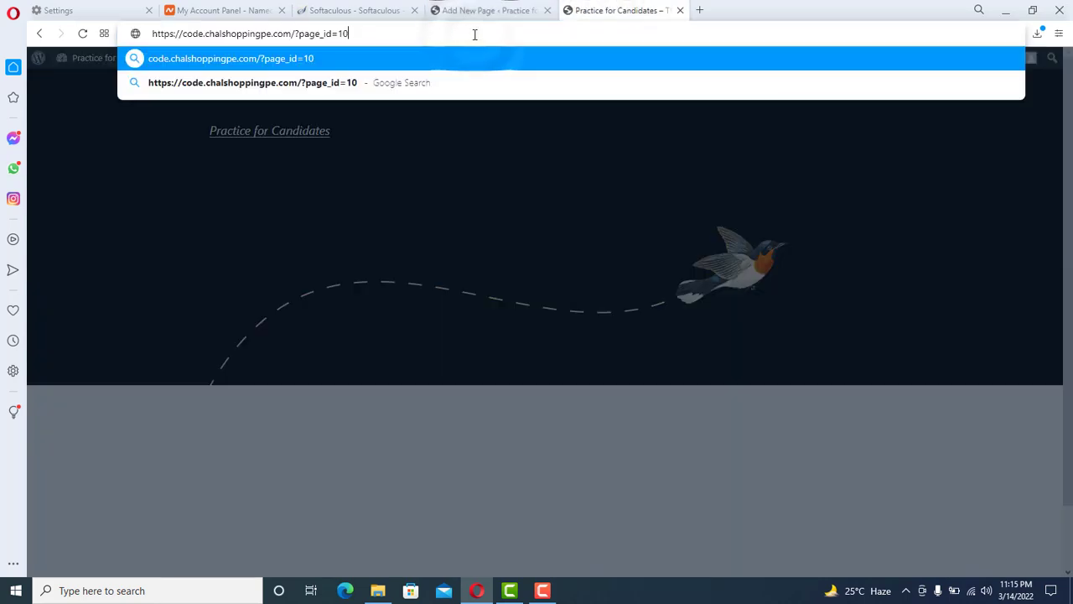
key(Return)
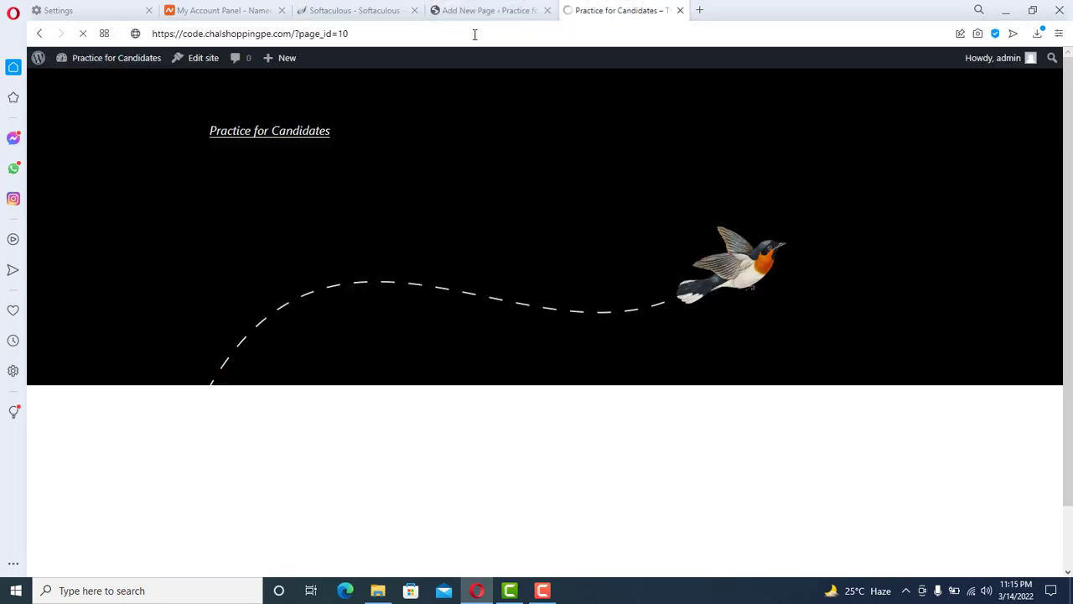
click(472, 10)
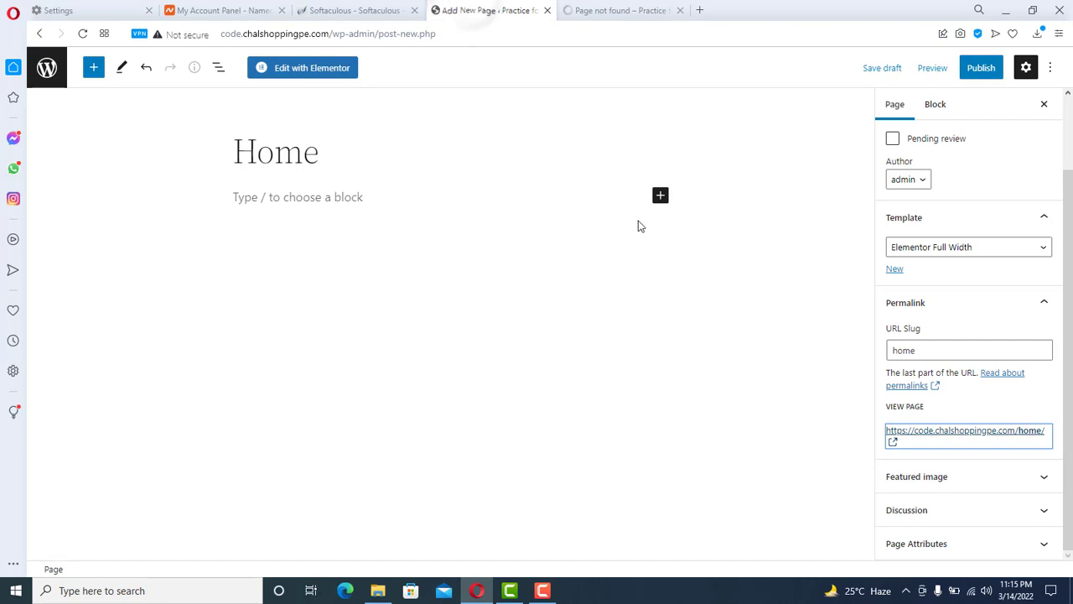
click(589, 10)
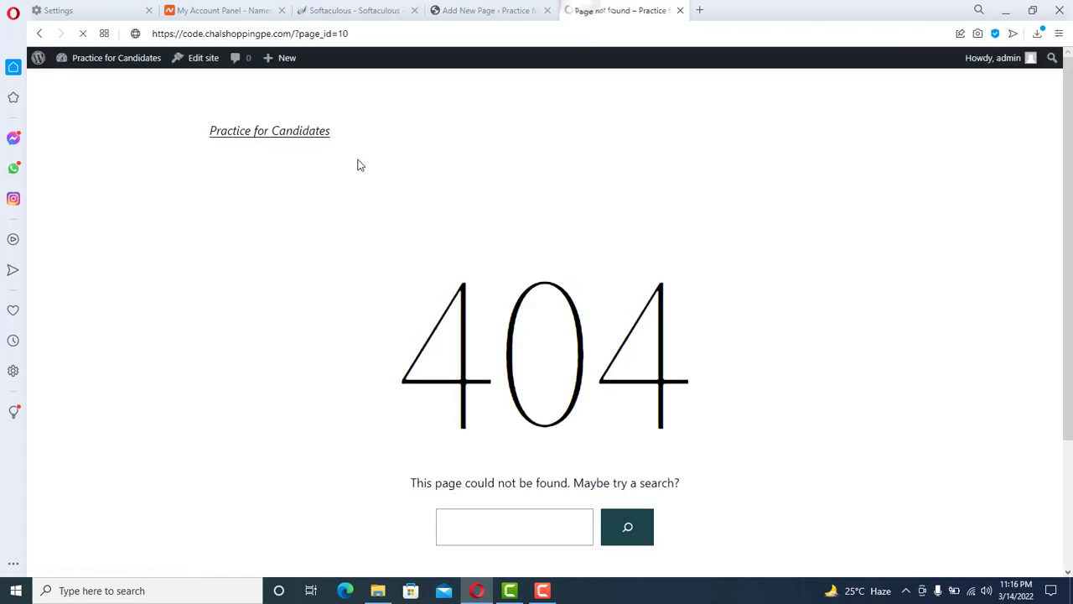
click(471, 10)
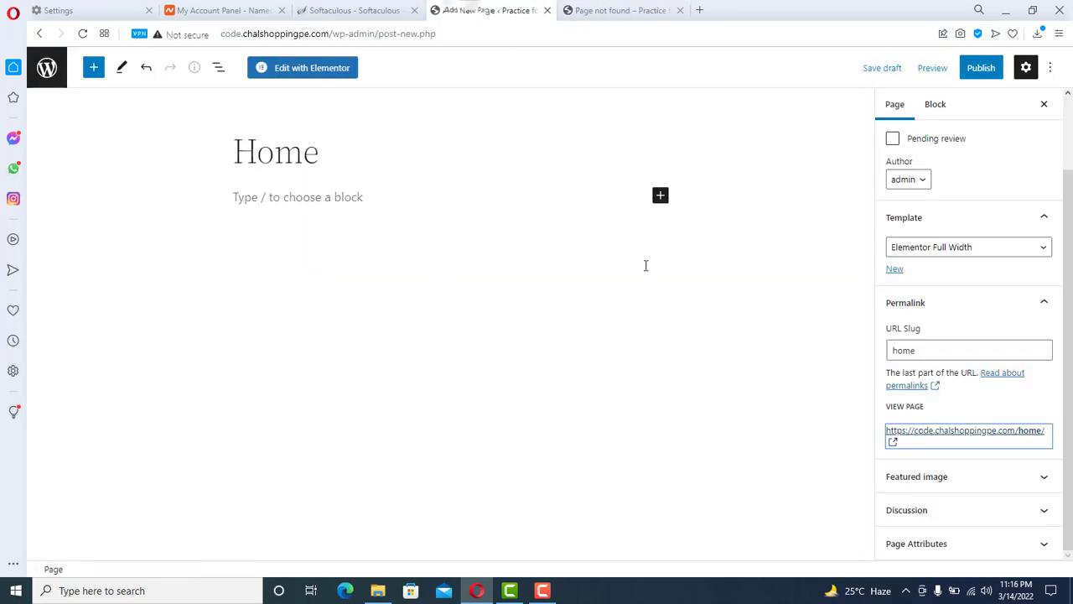
- Publish the Home page and reload its ?page_id=10 link to see it live
click(983, 73)
click(939, 74)
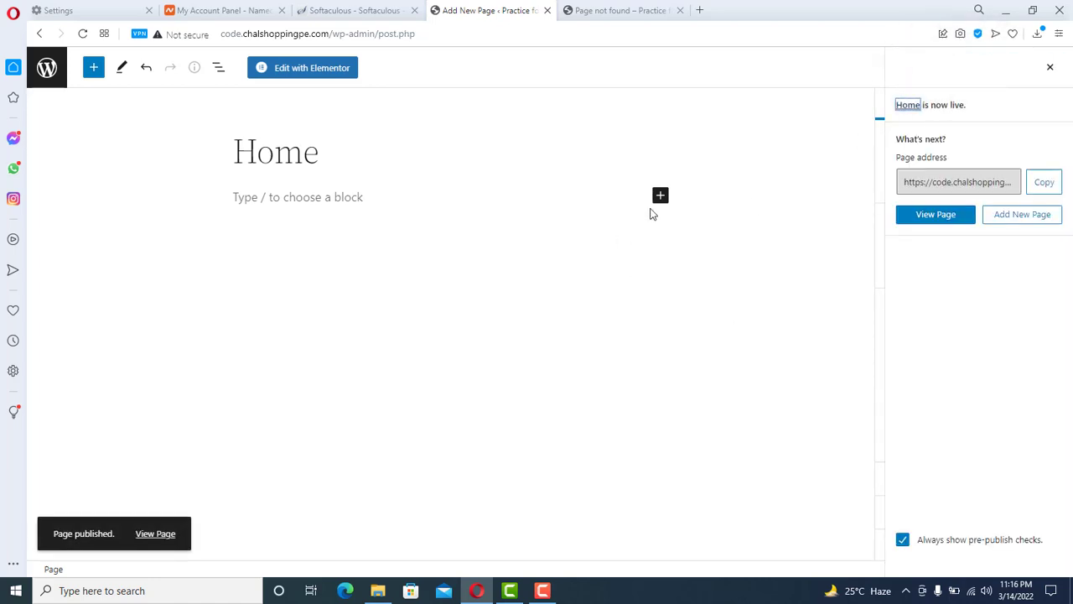
click(605, 10)
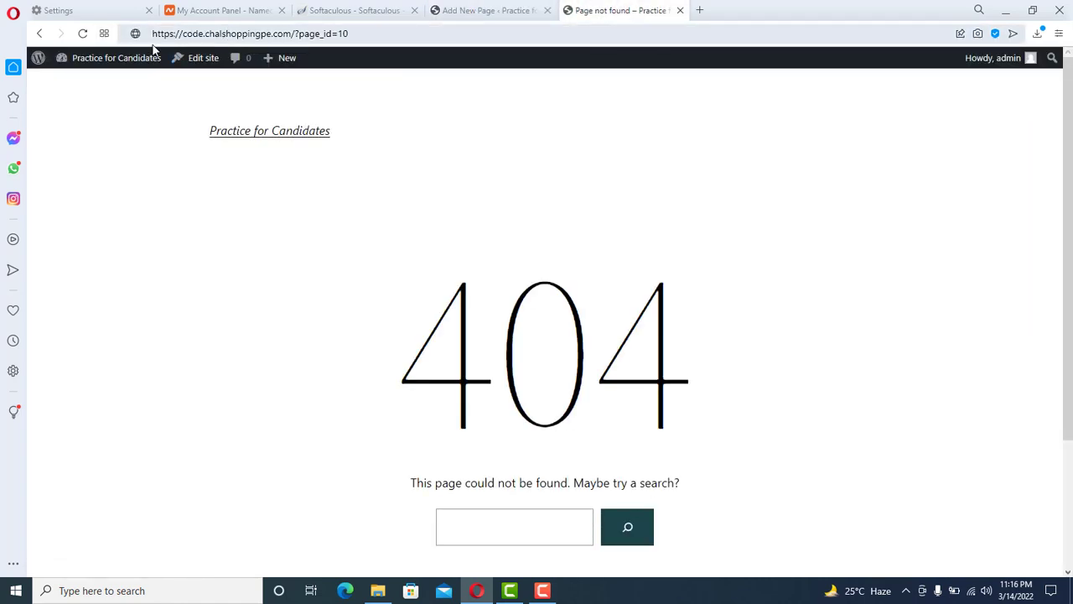
click(229, 32)
key(Return)
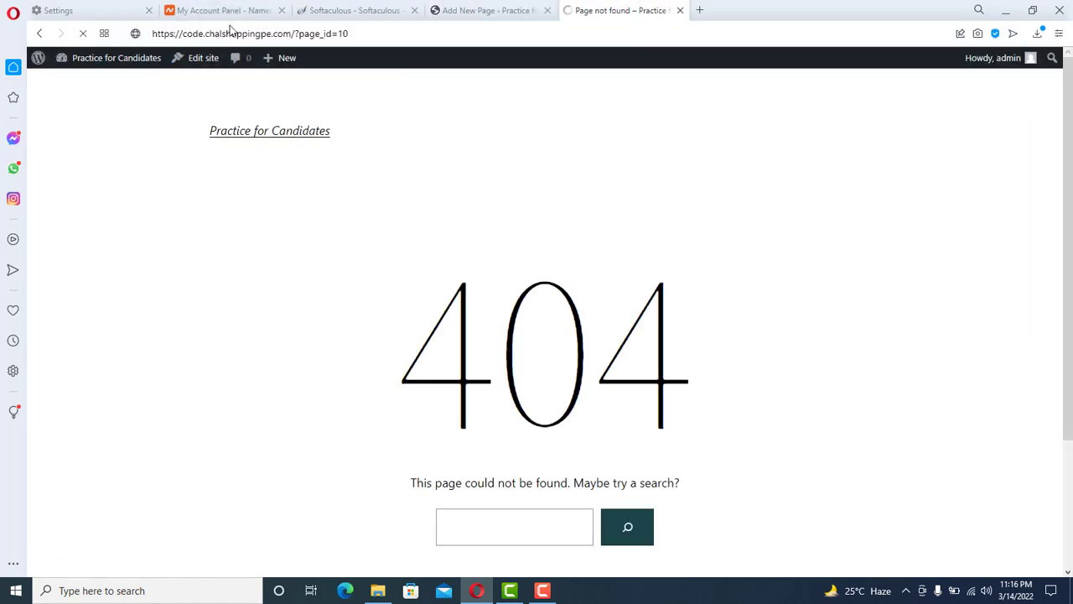
click(482, 10)
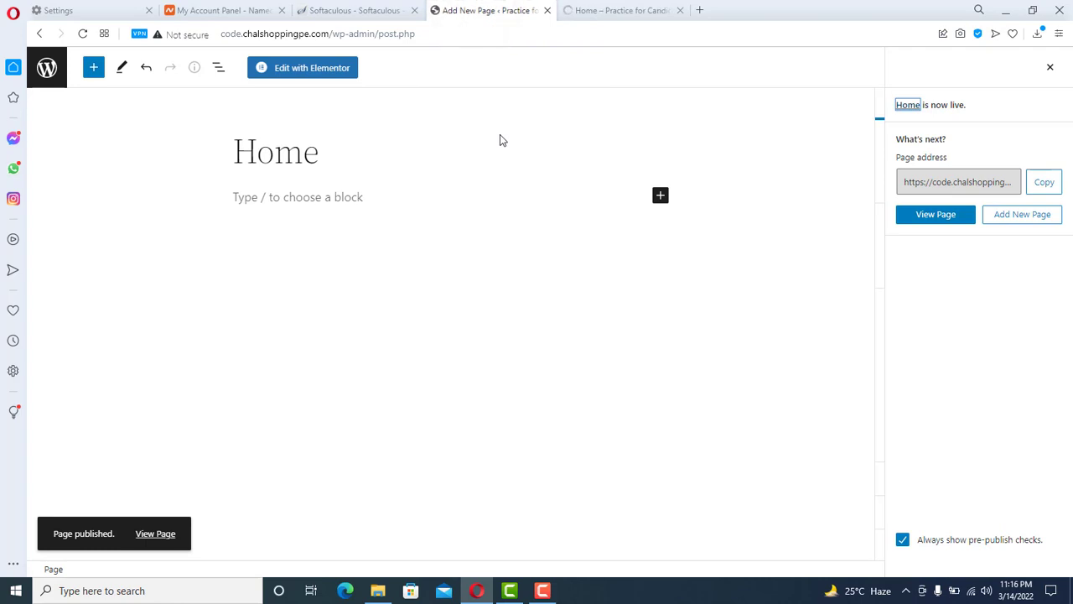
click(609, 9)
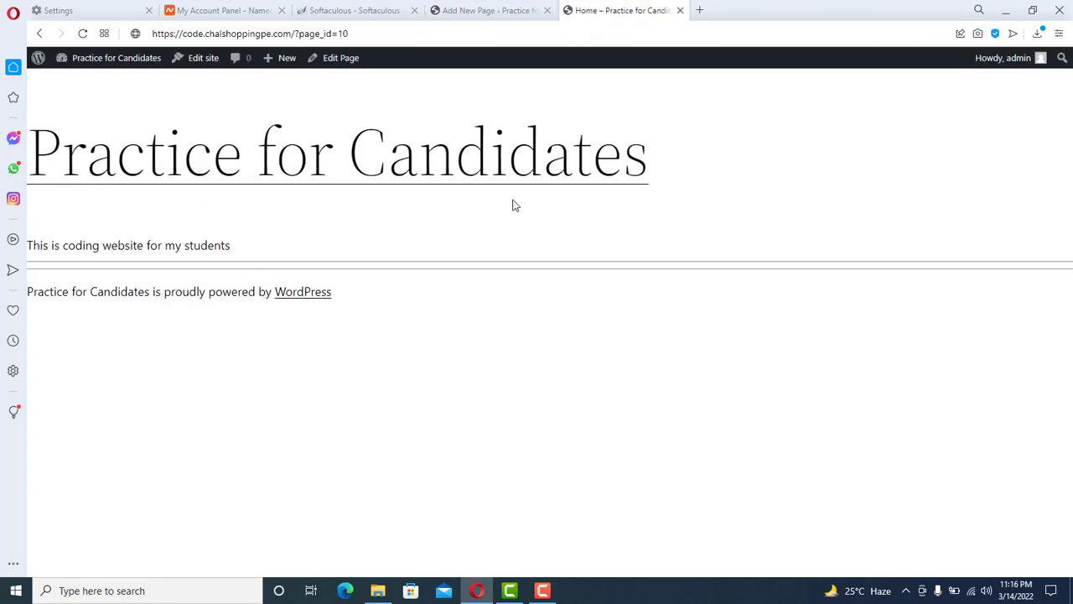
- Launch 'Edit with Elementor' for Home and switch to the 'Elementor | Home' tab
click(478, 10)
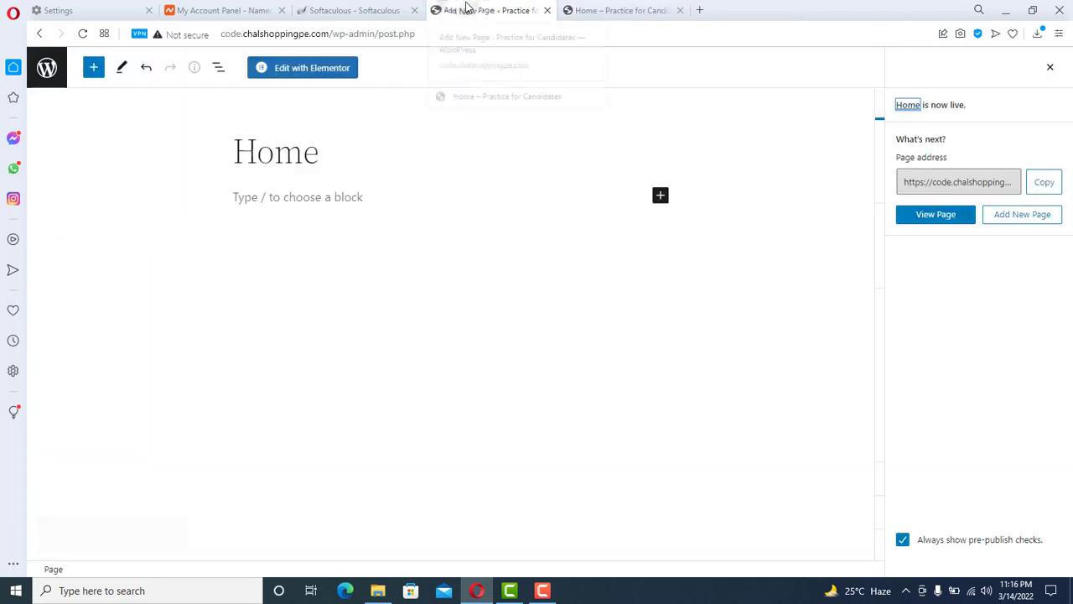
click(299, 74)
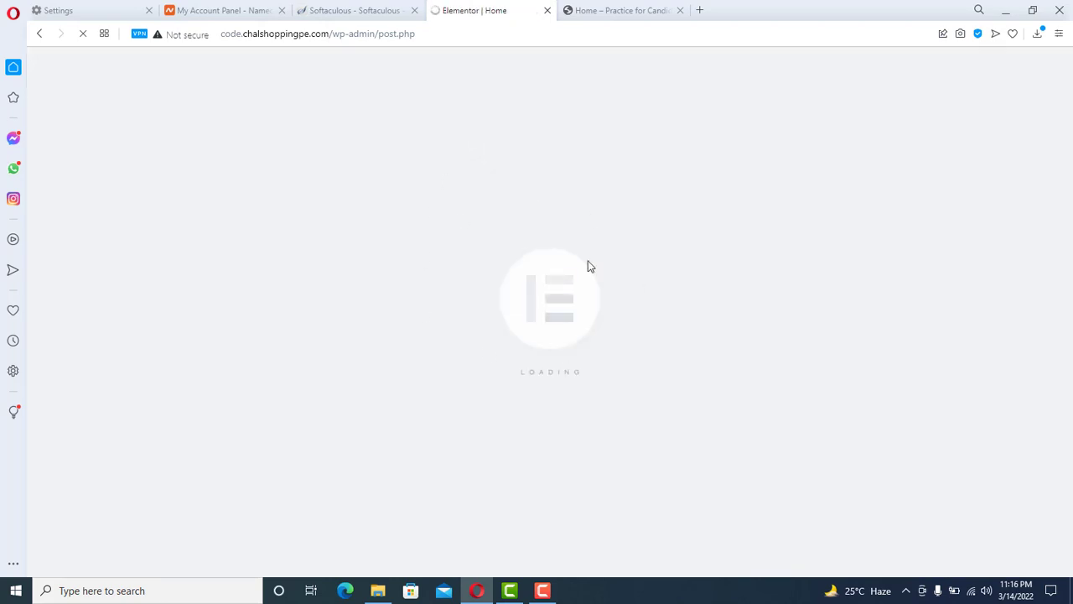
click(621, 10)
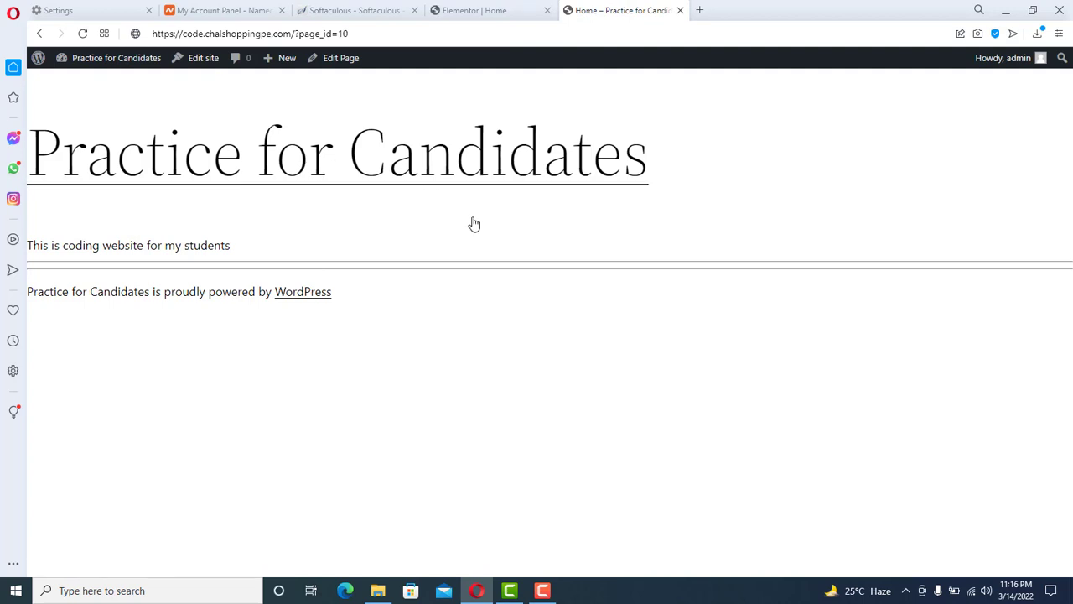
click(486, 11)
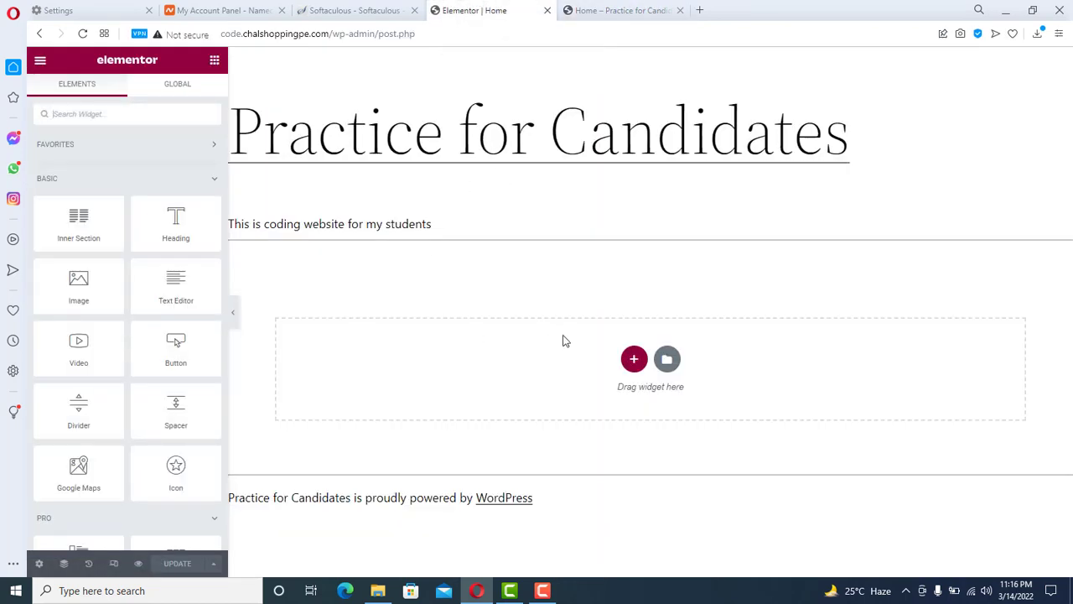
- Add a new section to the Home page with a single-column structure
click(633, 359)
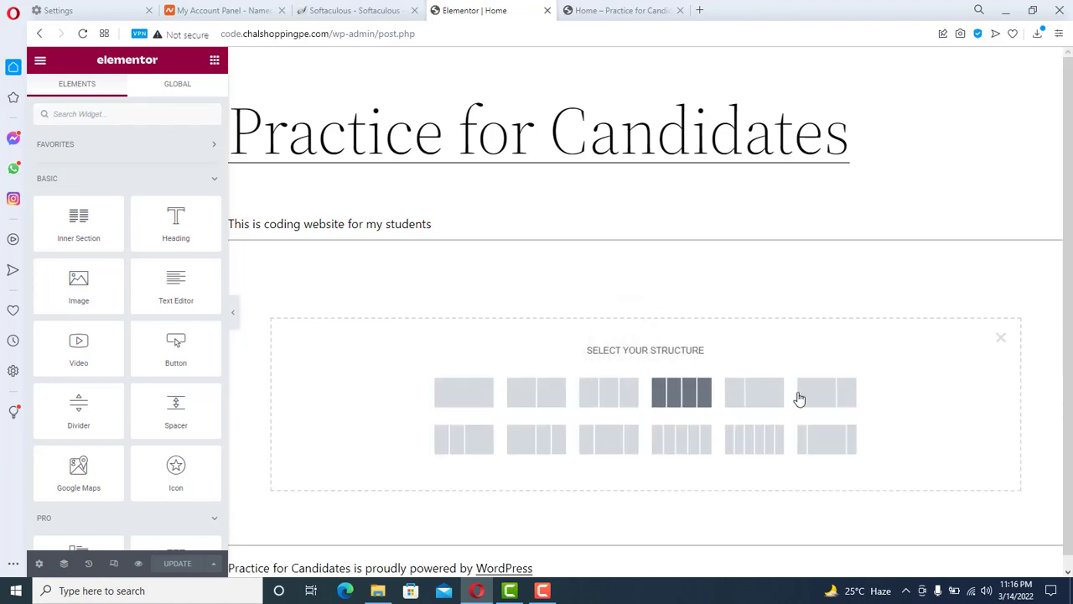
click(457, 393)
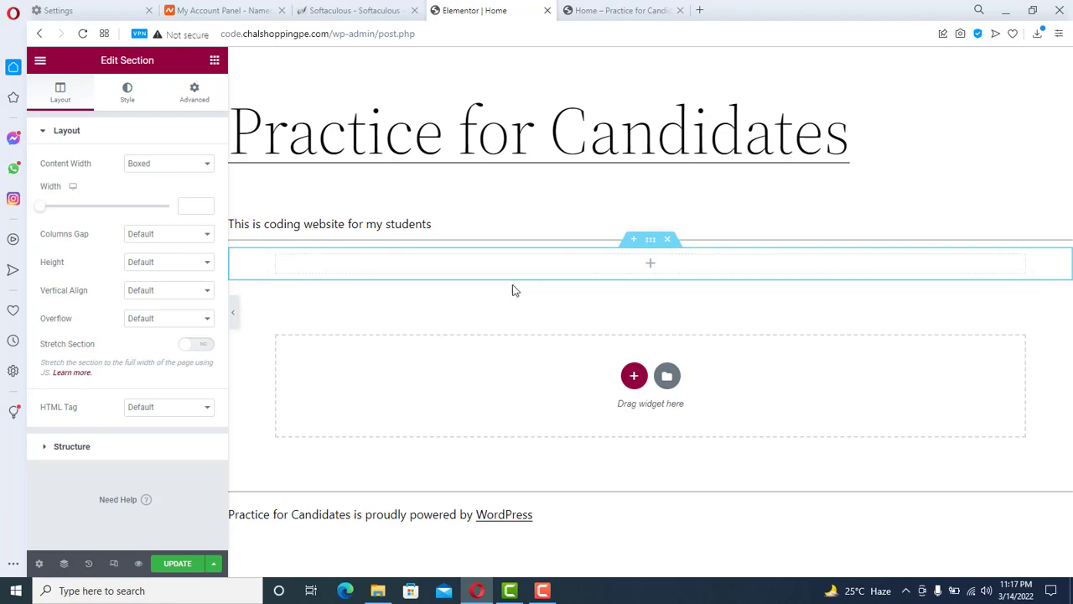
- Set the section Height to Min Height with a 556 px minimum
click(172, 263)
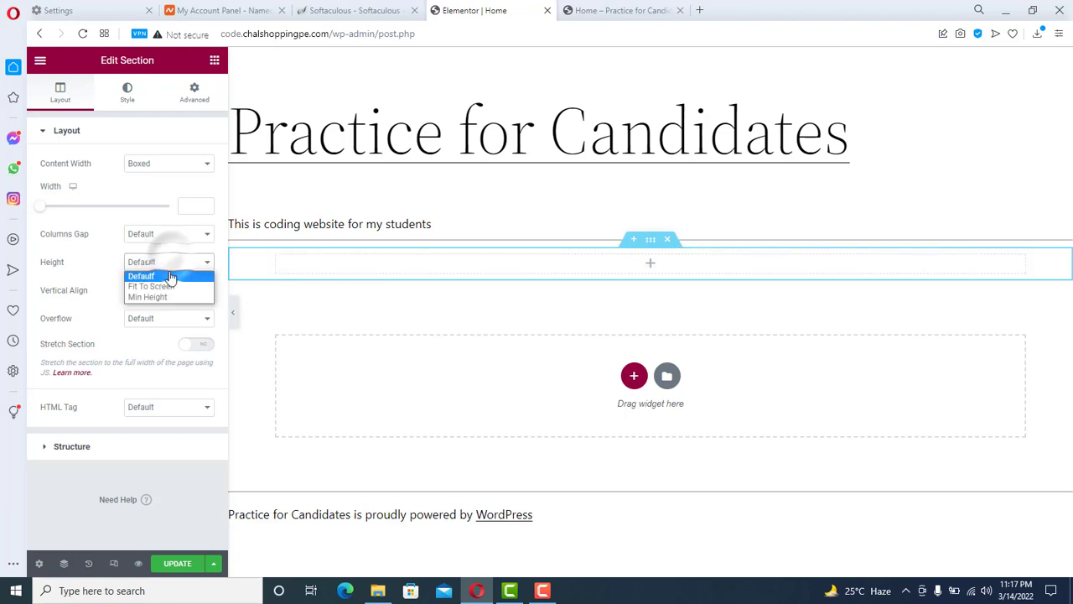
click(165, 297)
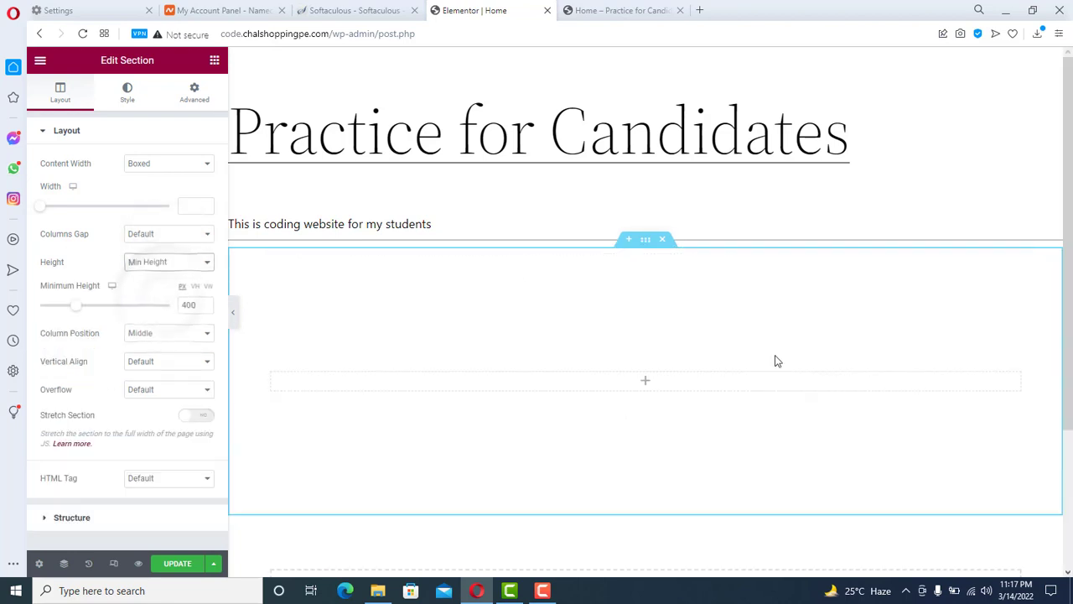
scroll(528, 276, down, 1)
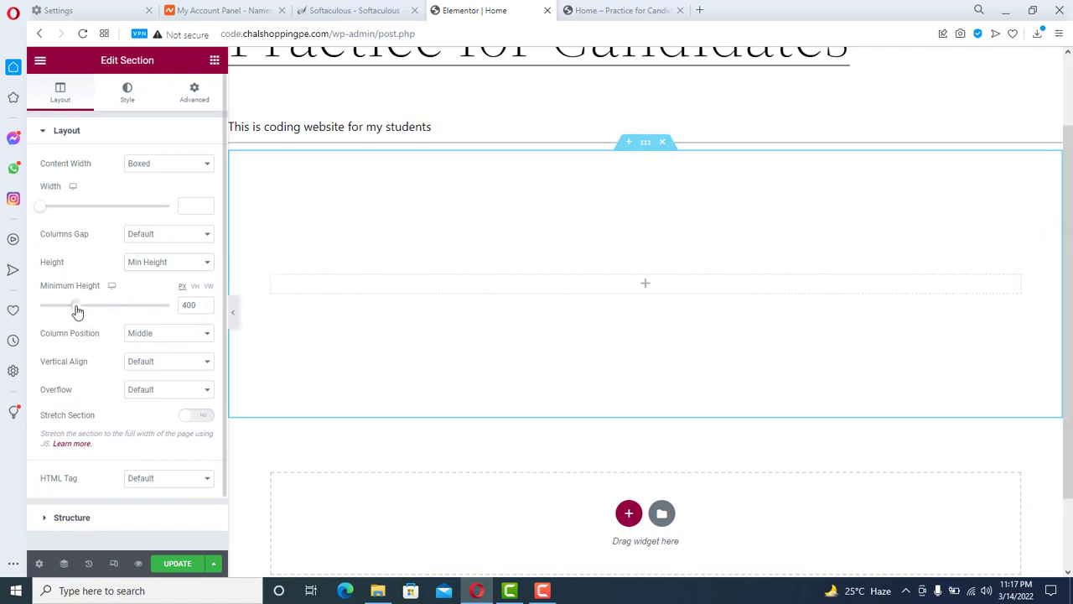
drag(76, 312, 89, 308)
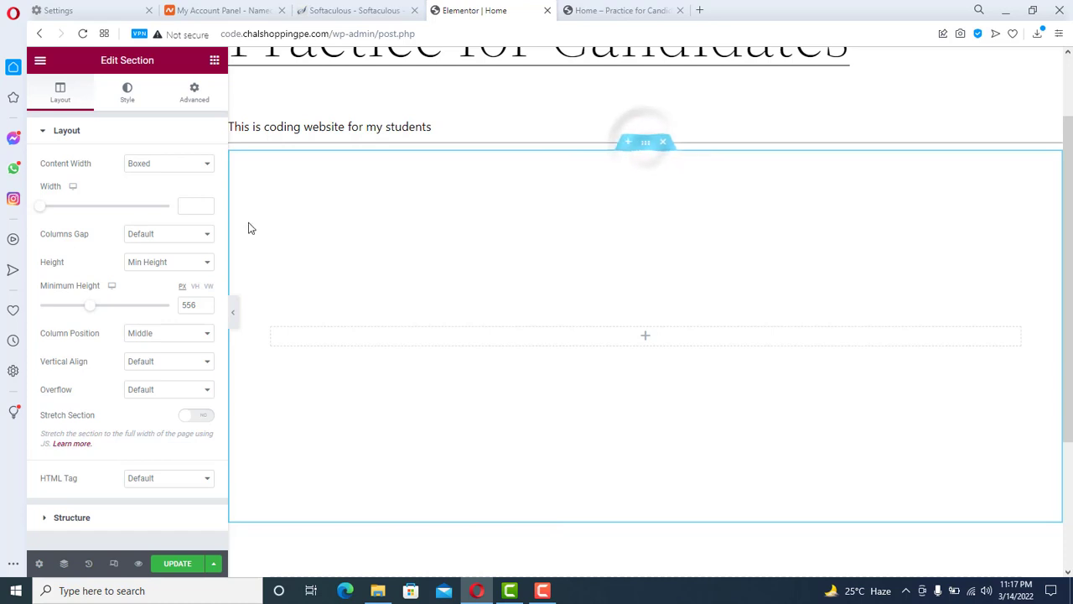
click(126, 94)
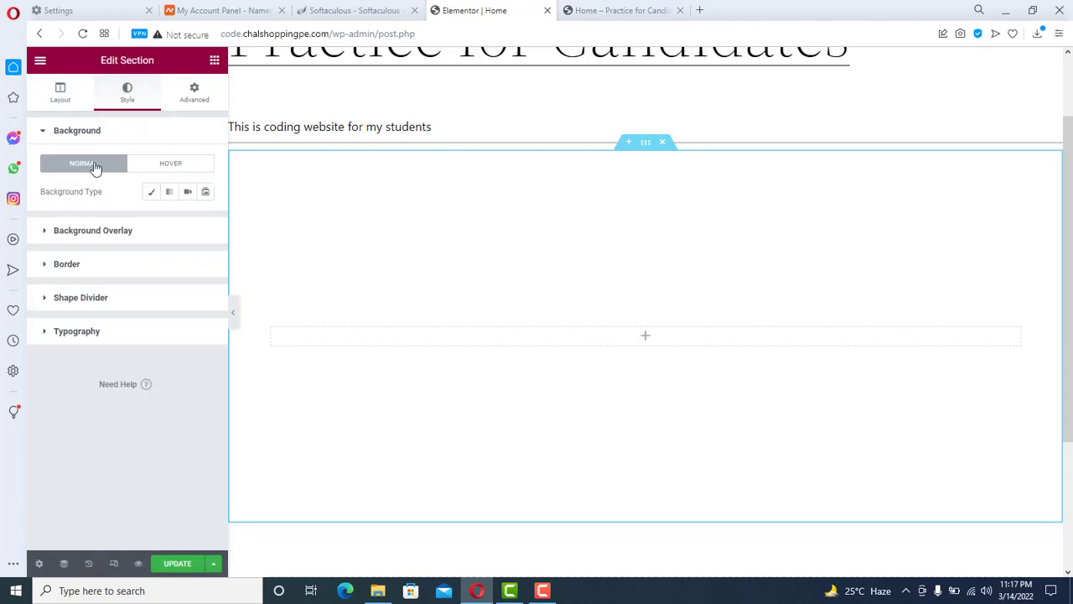
- Upload indus_valley_sculpting.png and set it as the section's classic background image
click(151, 192)
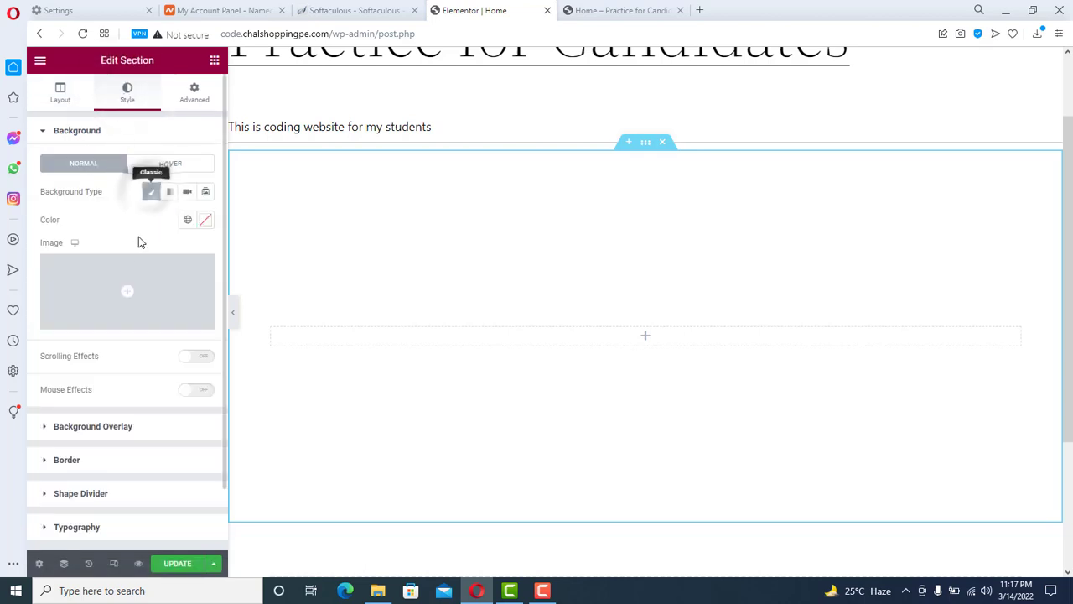
click(125, 290)
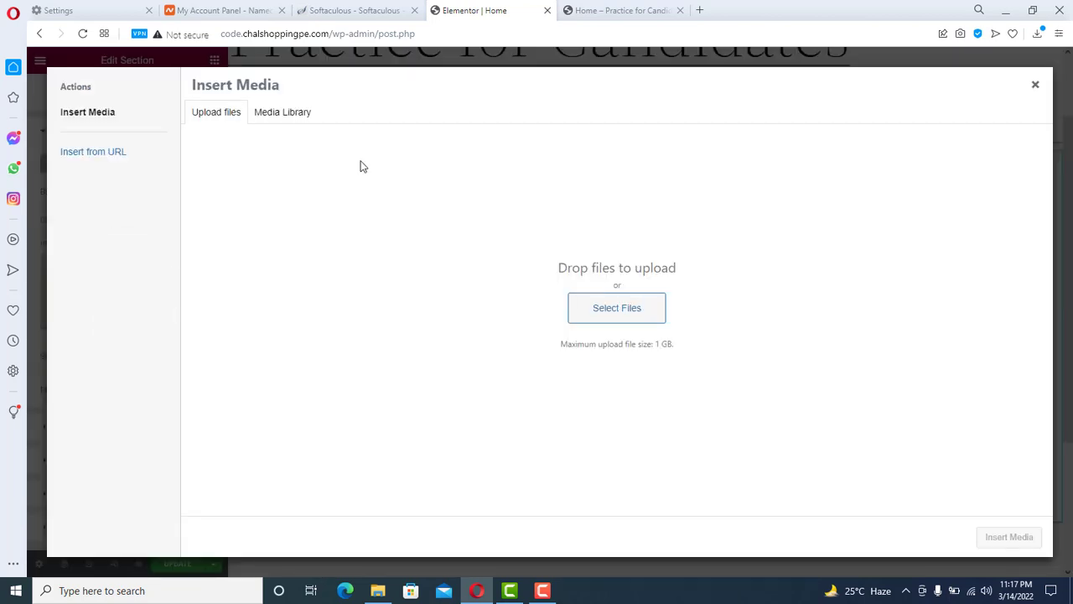
click(283, 114)
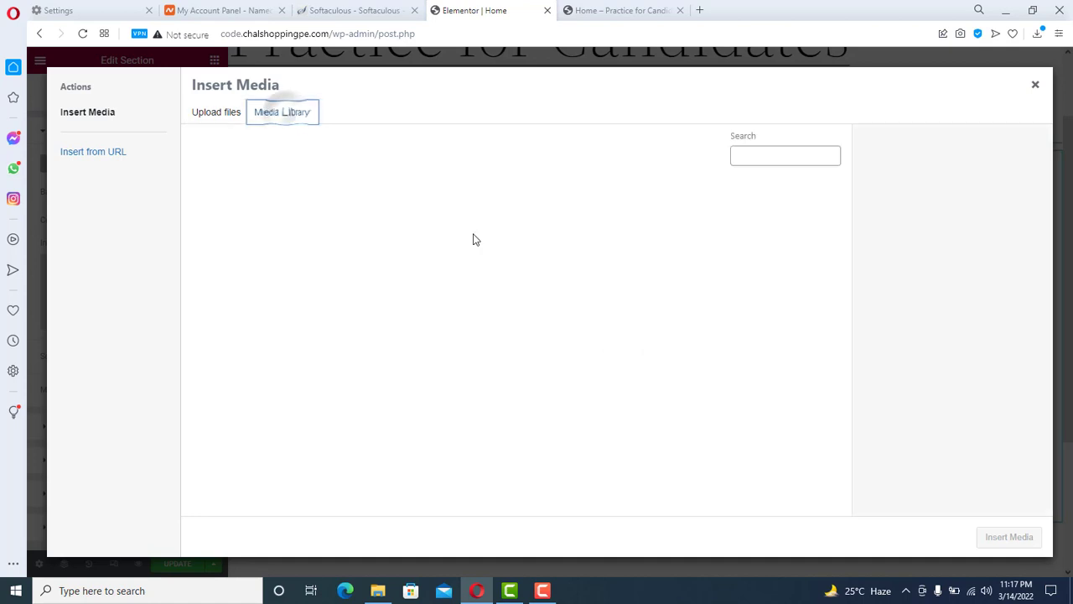
click(218, 116)
click(602, 305)
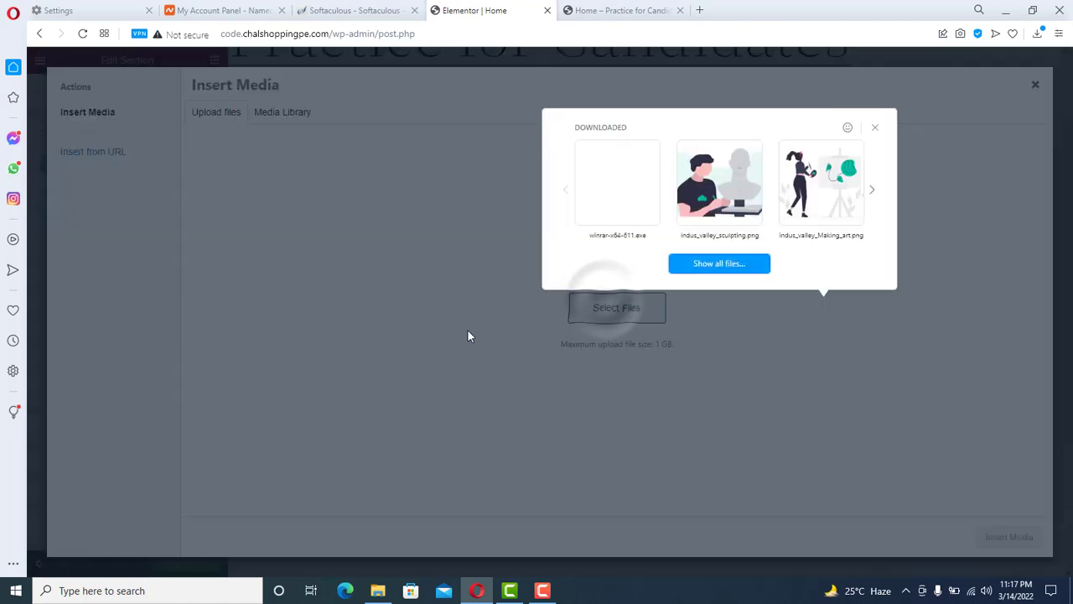
click(717, 191)
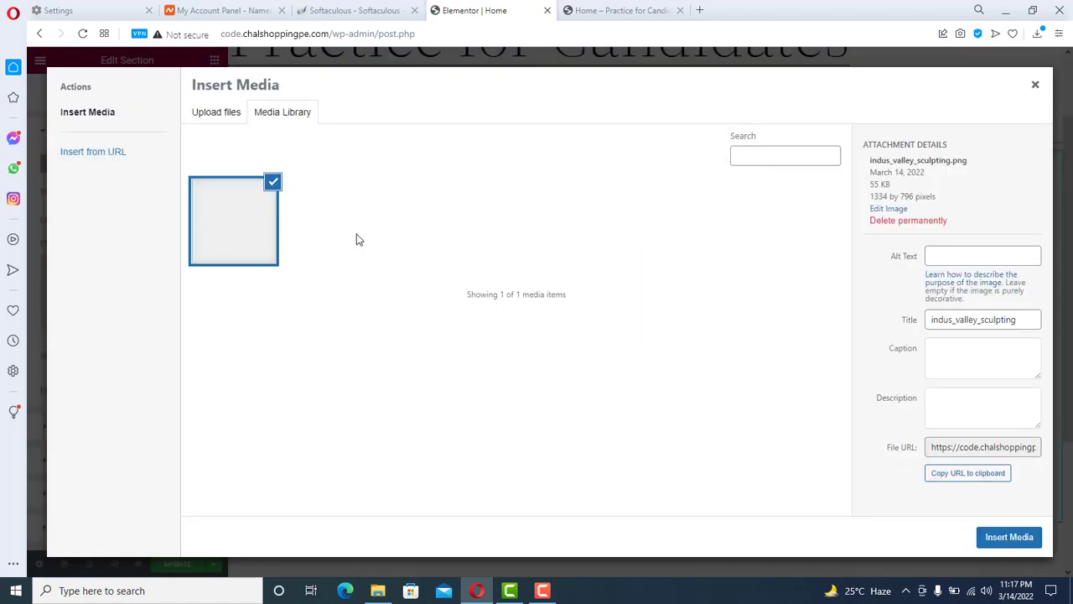
click(1015, 538)
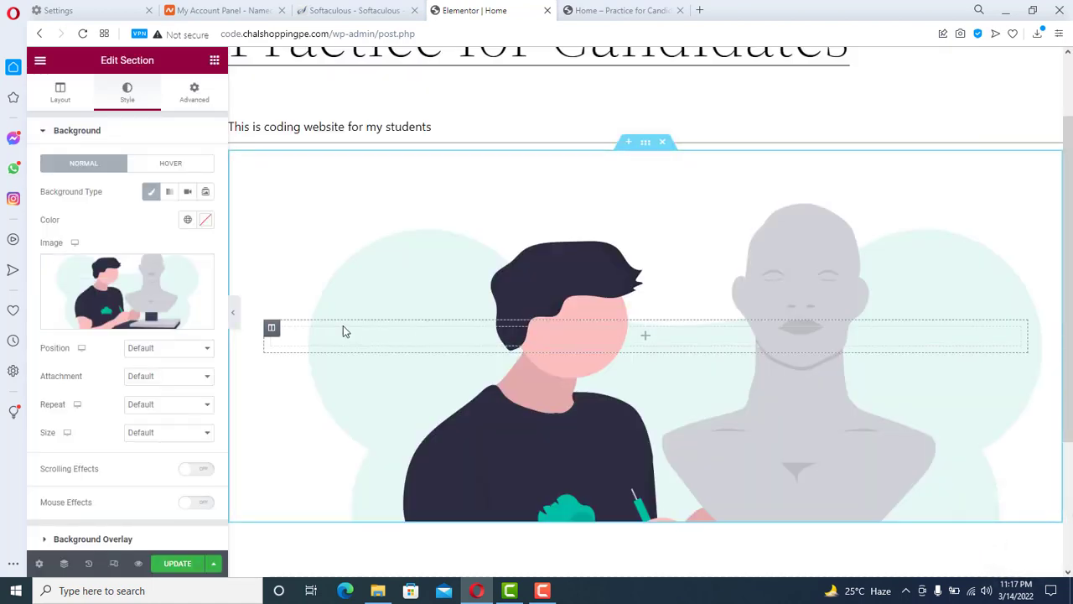
- Position the background image Center Center, with attachment and repeat left at Default
drag(1068, 226, 1068, 256)
click(165, 357)
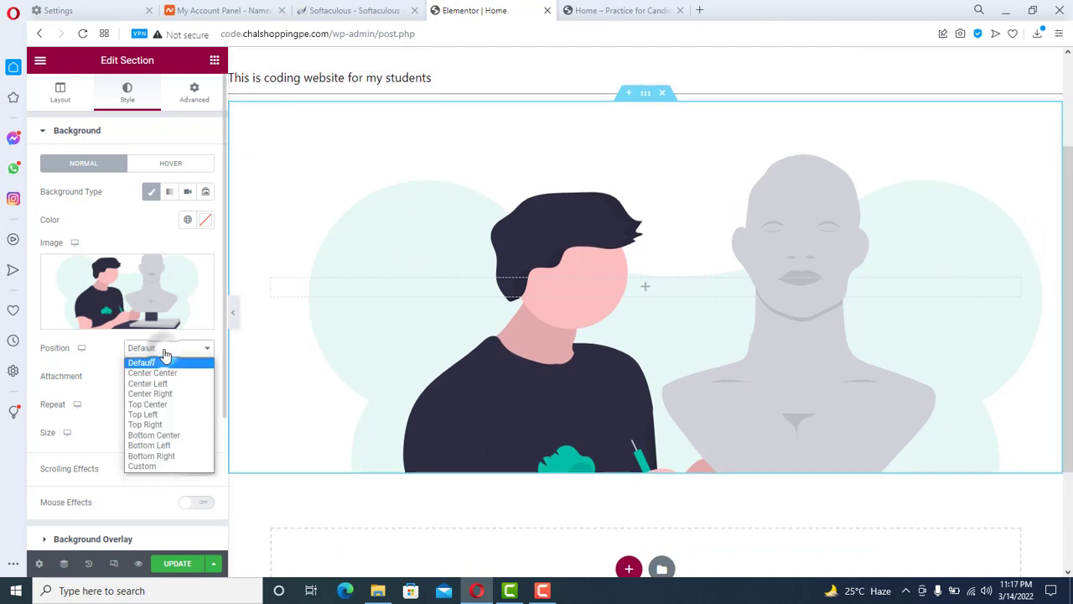
click(159, 373)
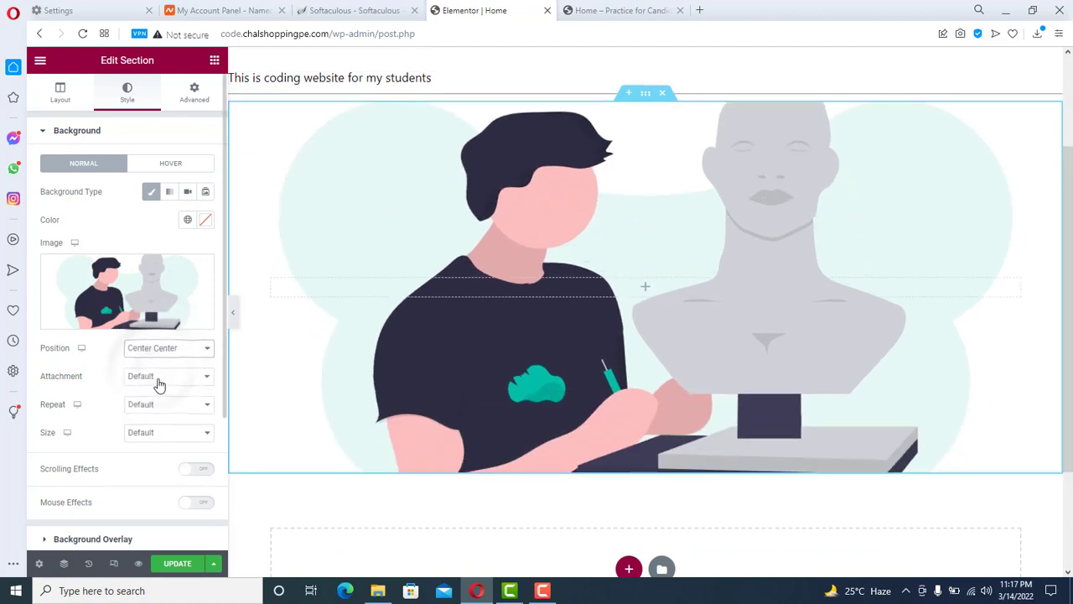
click(157, 381)
click(156, 388)
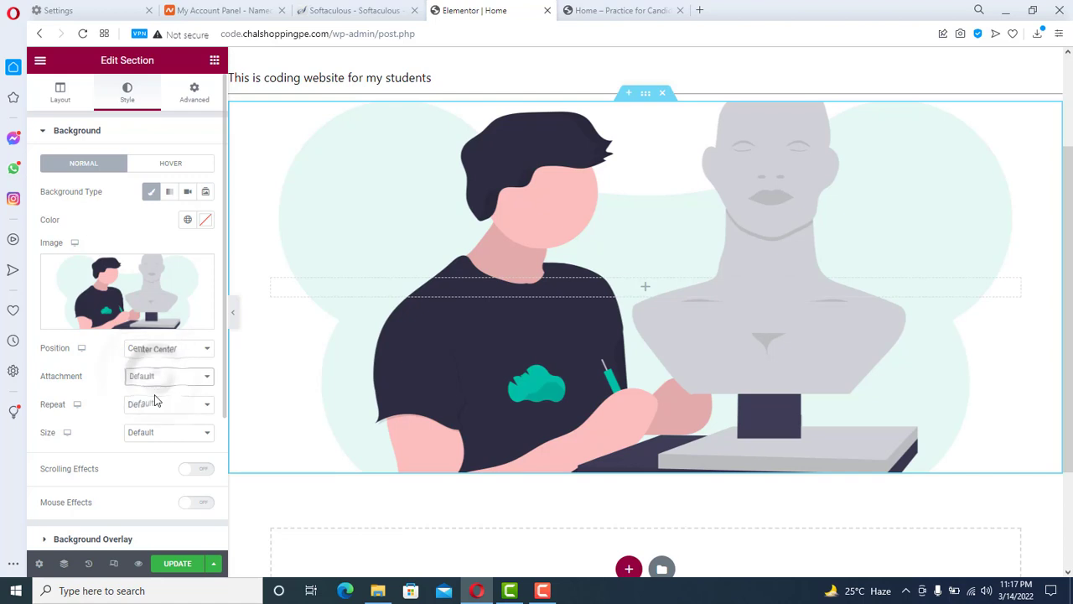
click(156, 406)
click(154, 417)
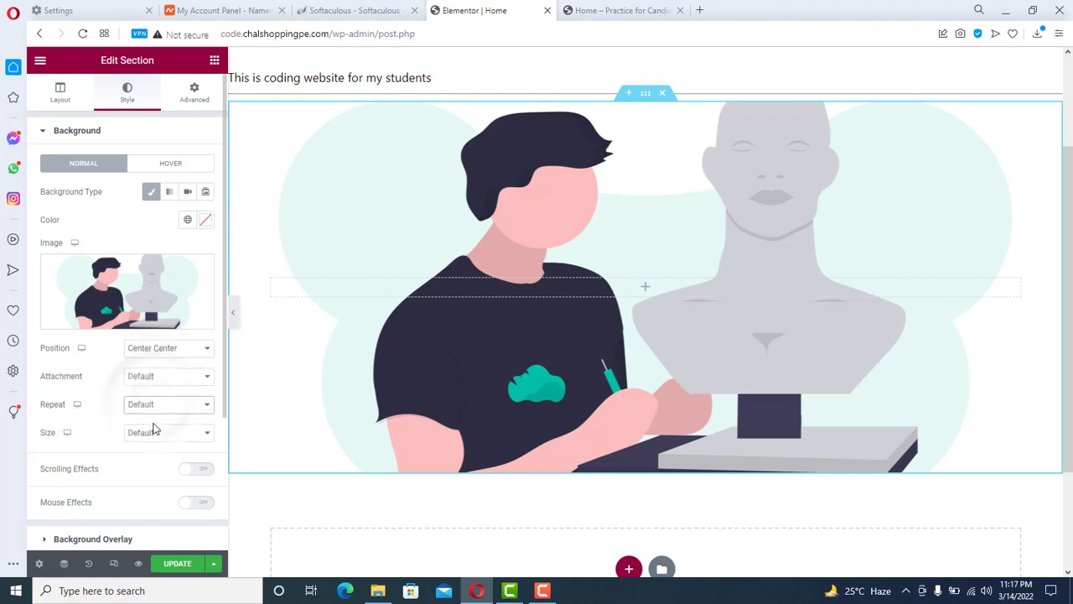
- Try the background size as Contain and Cover, ending on Contain
click(153, 432)
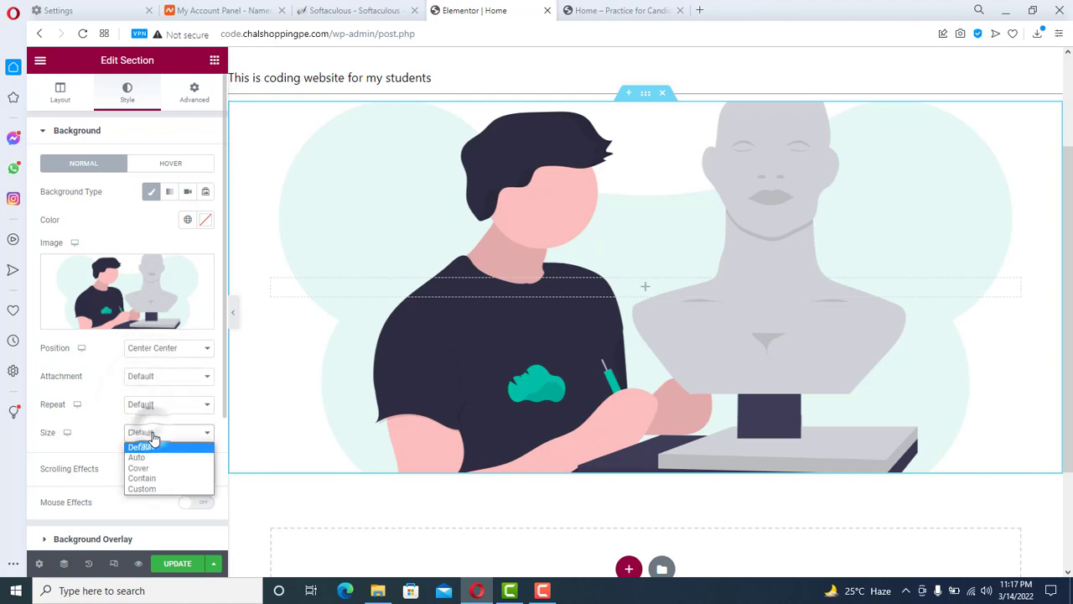
click(151, 477)
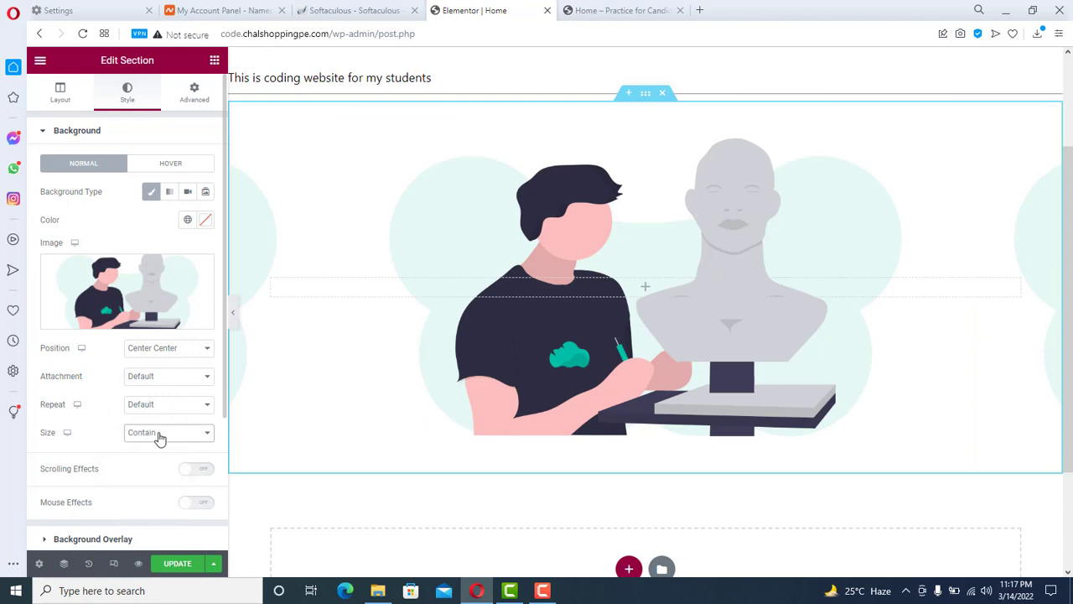
click(159, 434)
click(149, 465)
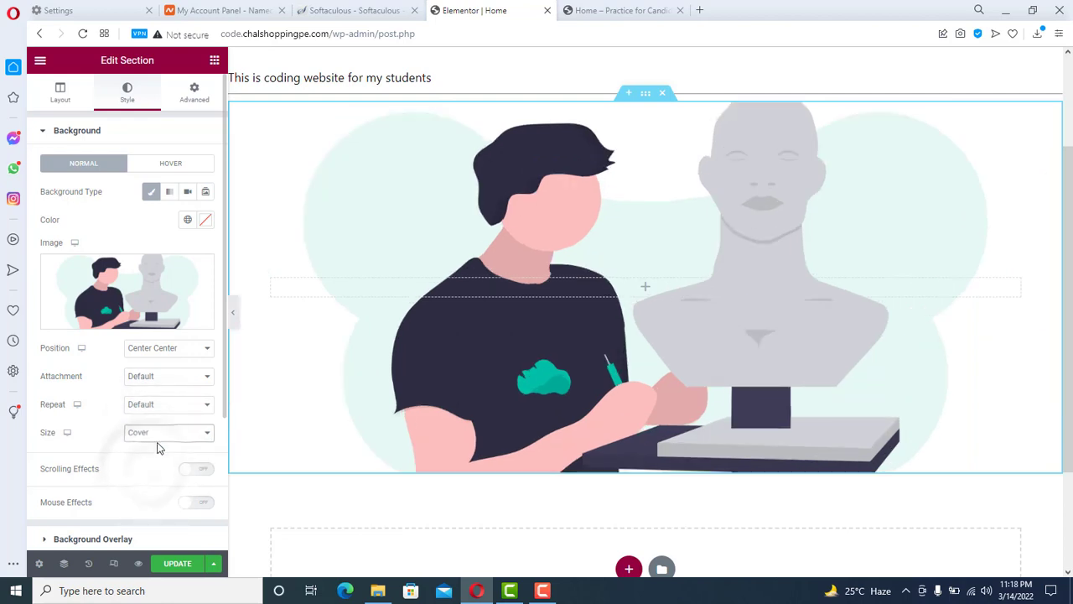
click(159, 434)
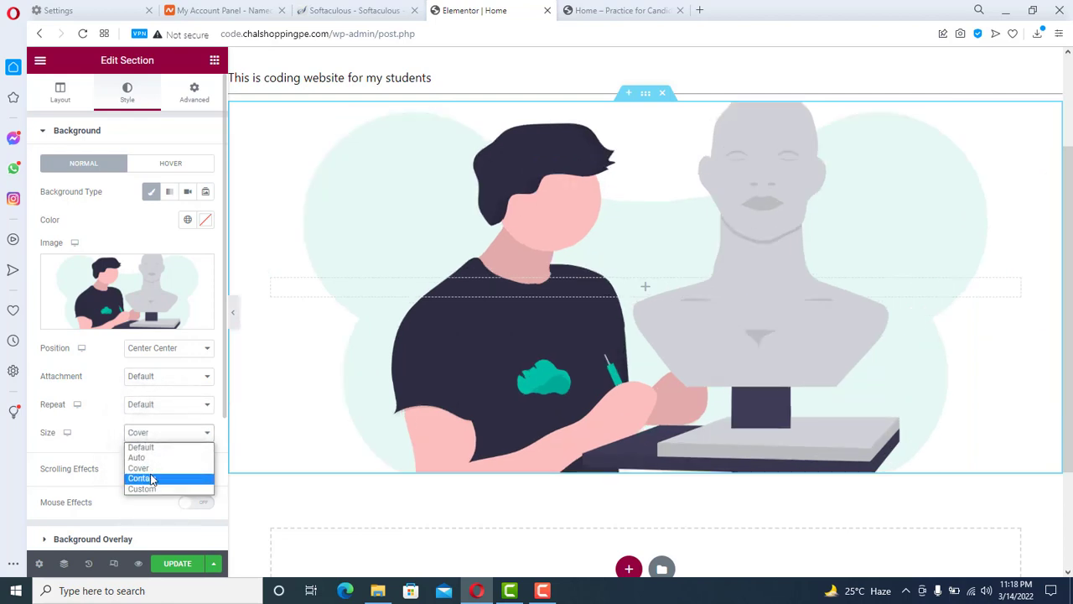
click(151, 479)
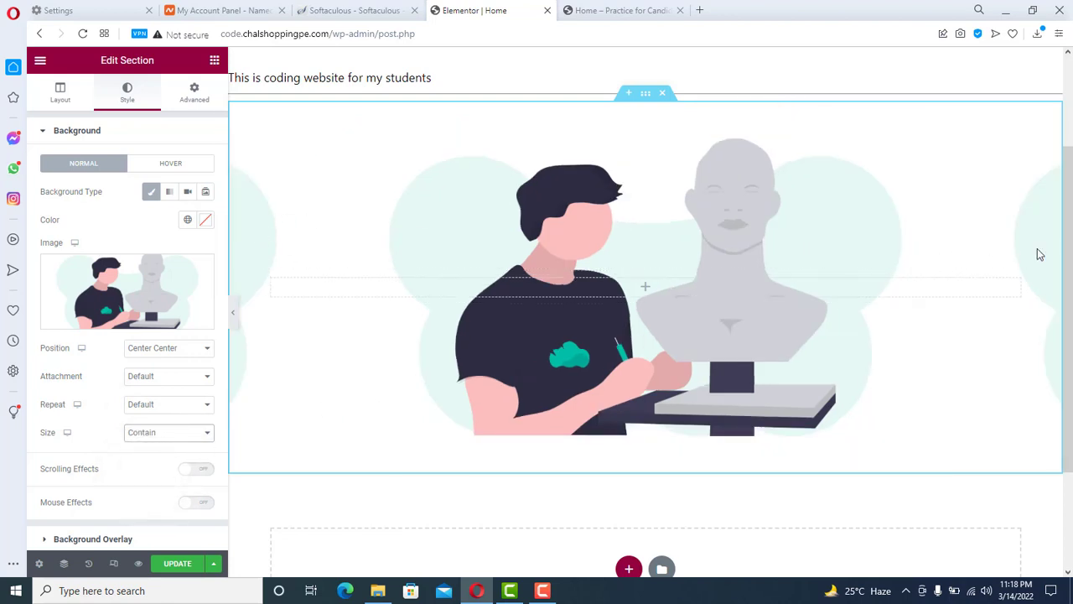
- Try No-repeat, then return repeat to Default and size to Cover
click(162, 409)
click(158, 420)
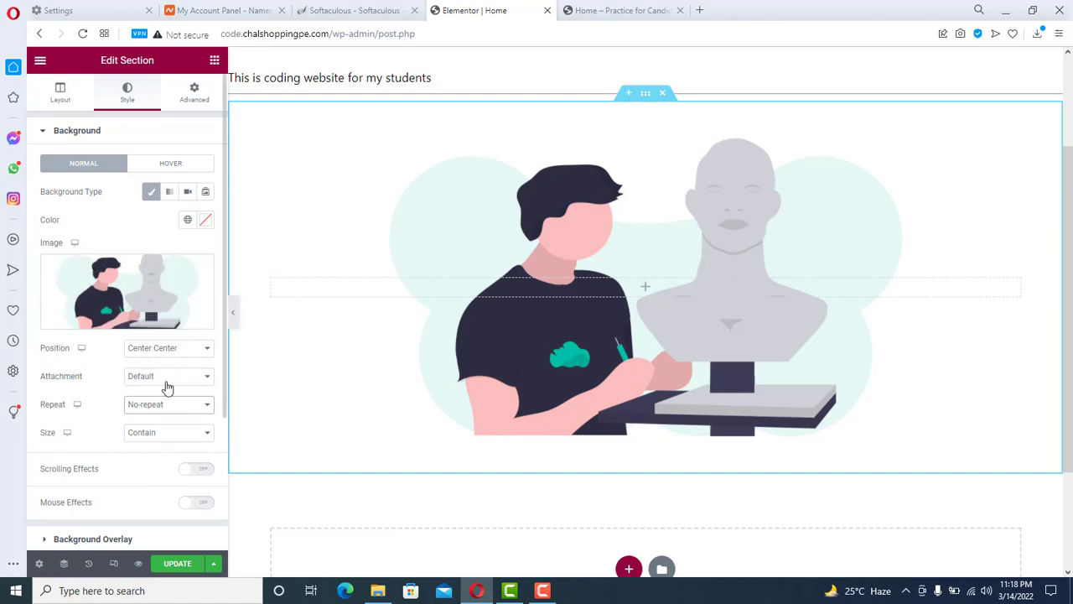
click(172, 406)
click(164, 419)
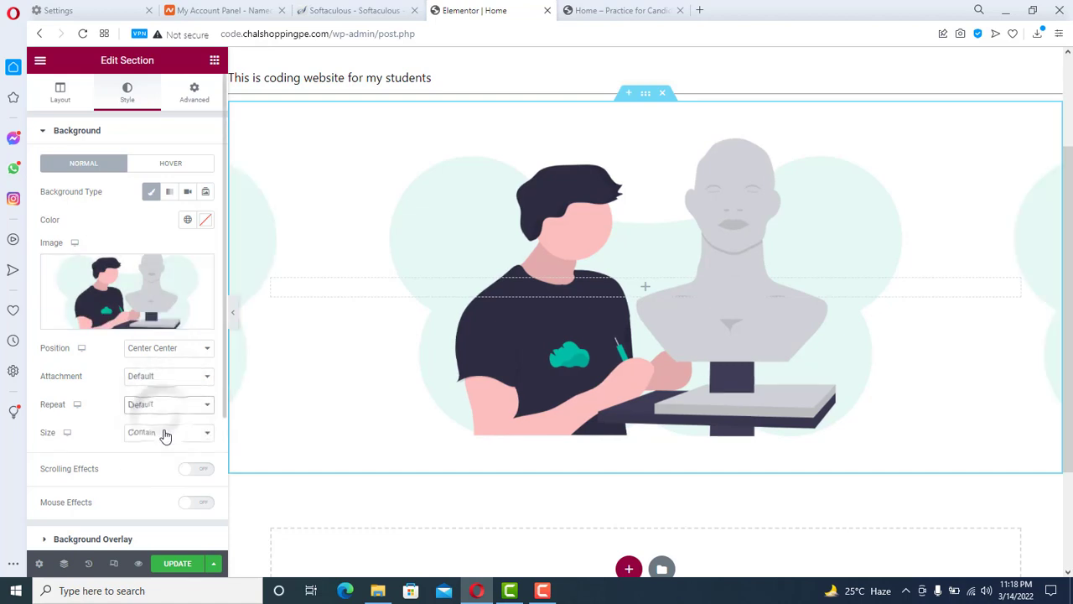
click(163, 432)
click(156, 468)
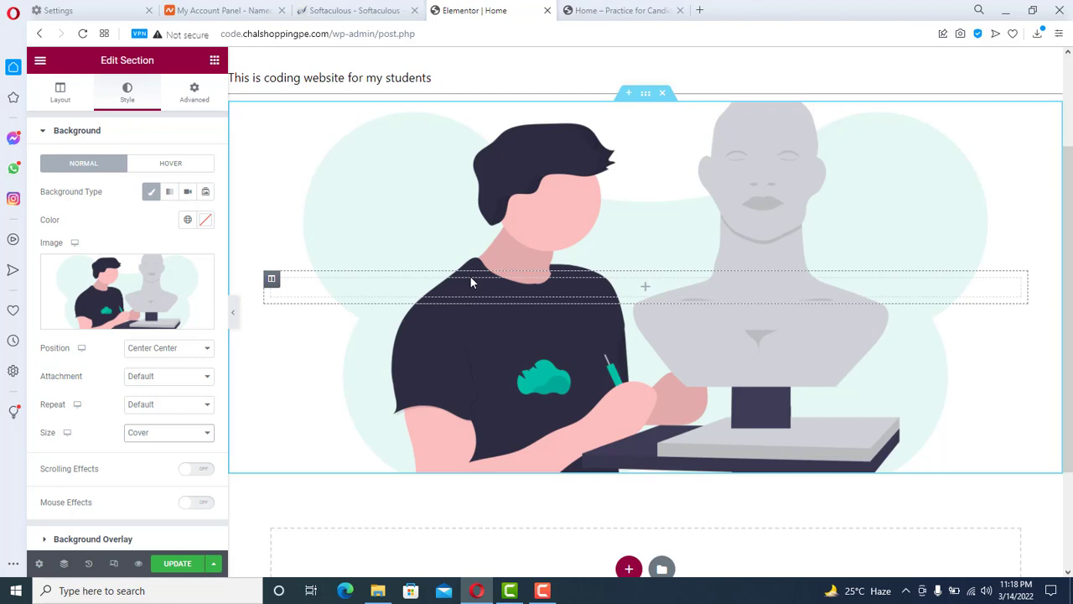
- Switch the background type to Slideshow and upload indus_valley_Making_art.png and indus_valley_Art.png
click(204, 193)
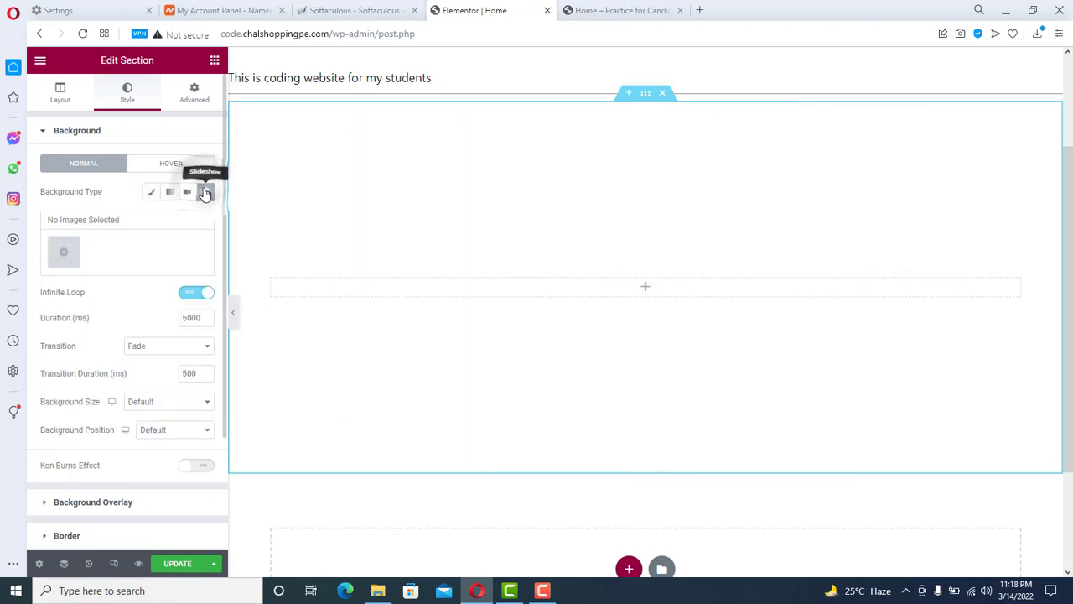
click(63, 252)
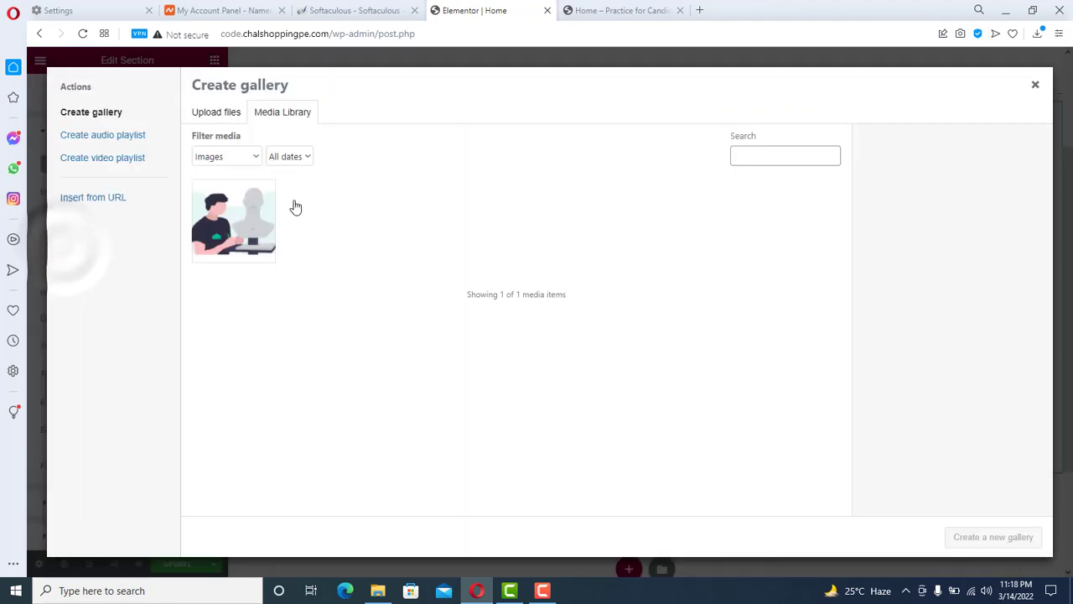
click(215, 114)
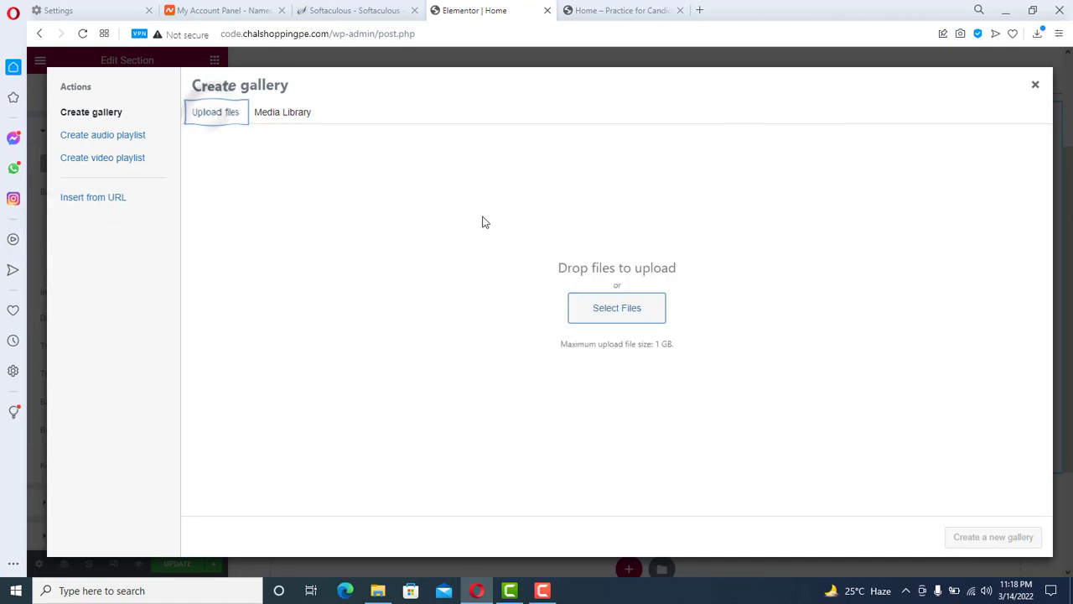
click(612, 309)
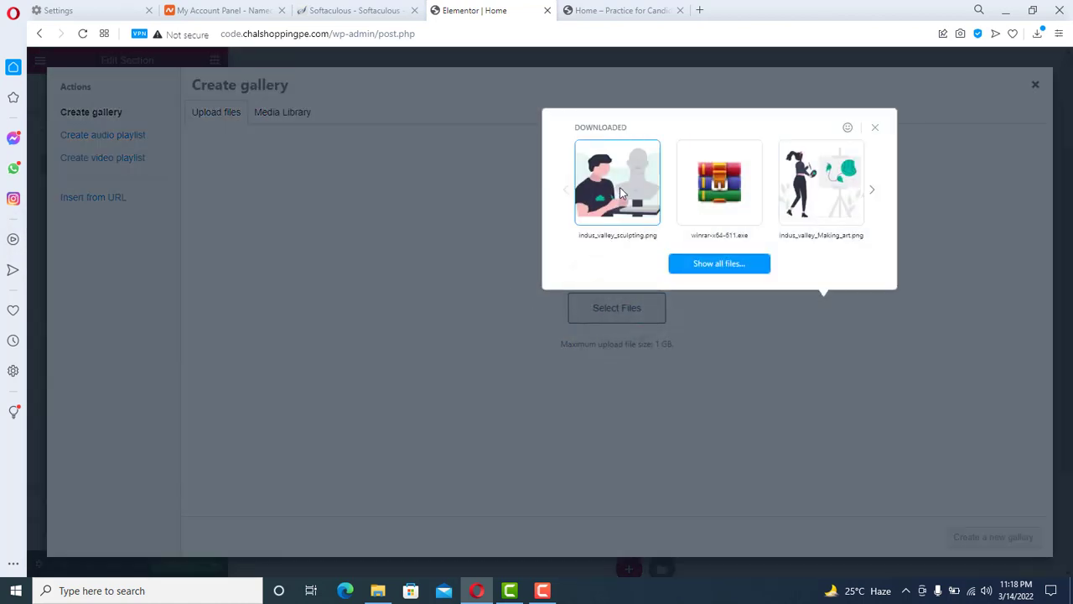
click(822, 191)
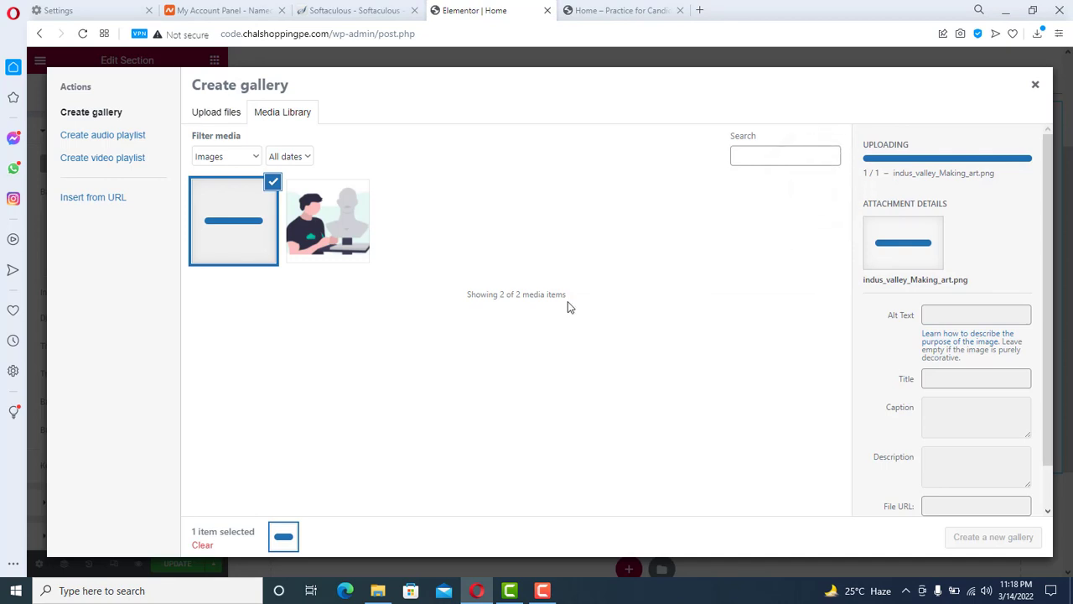
click(220, 115)
click(624, 310)
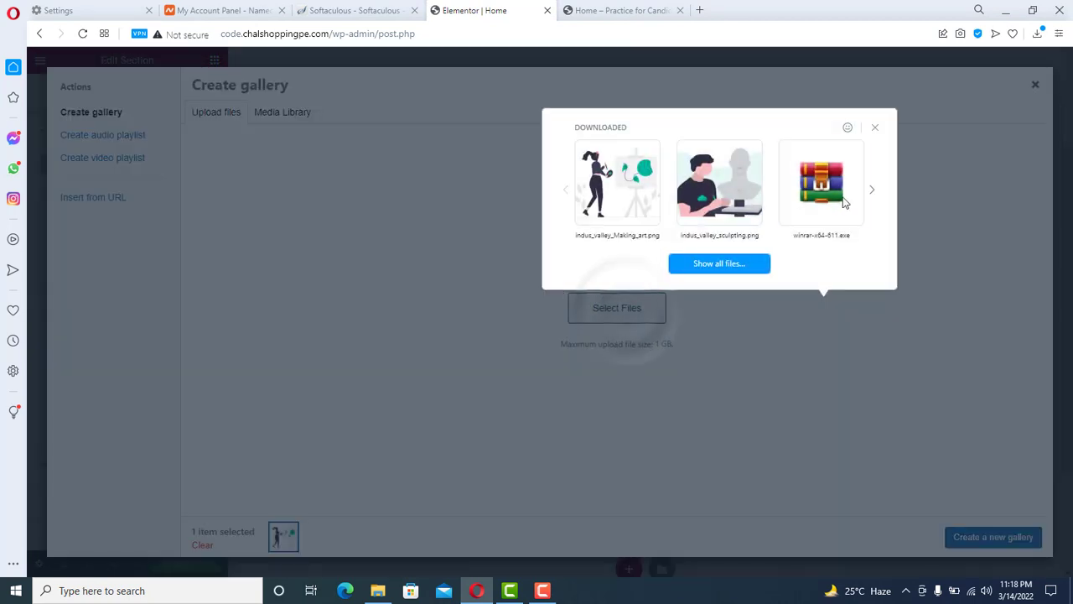
click(871, 191)
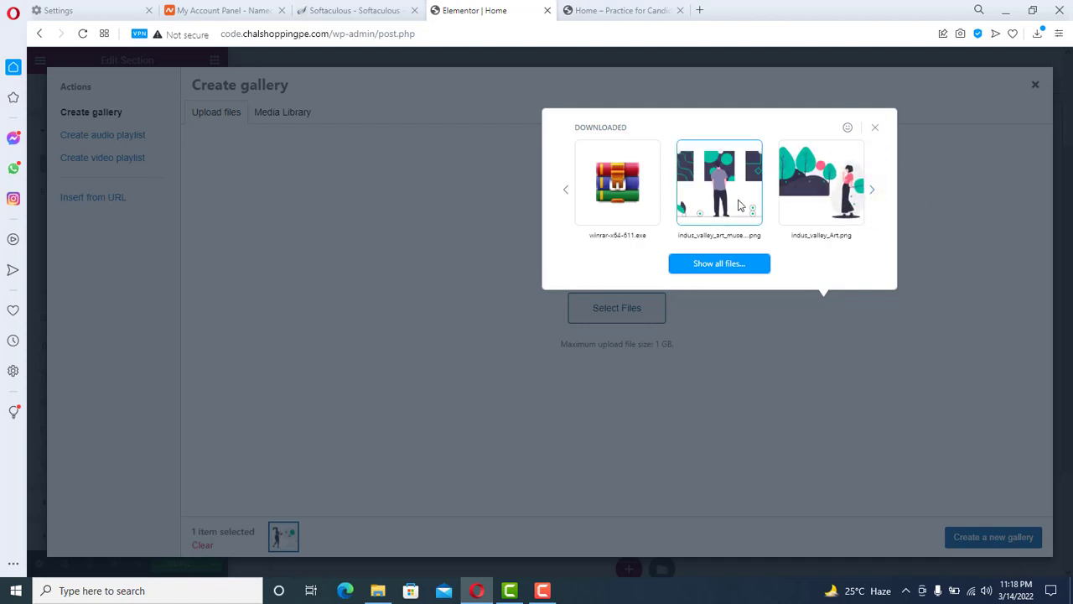
click(821, 183)
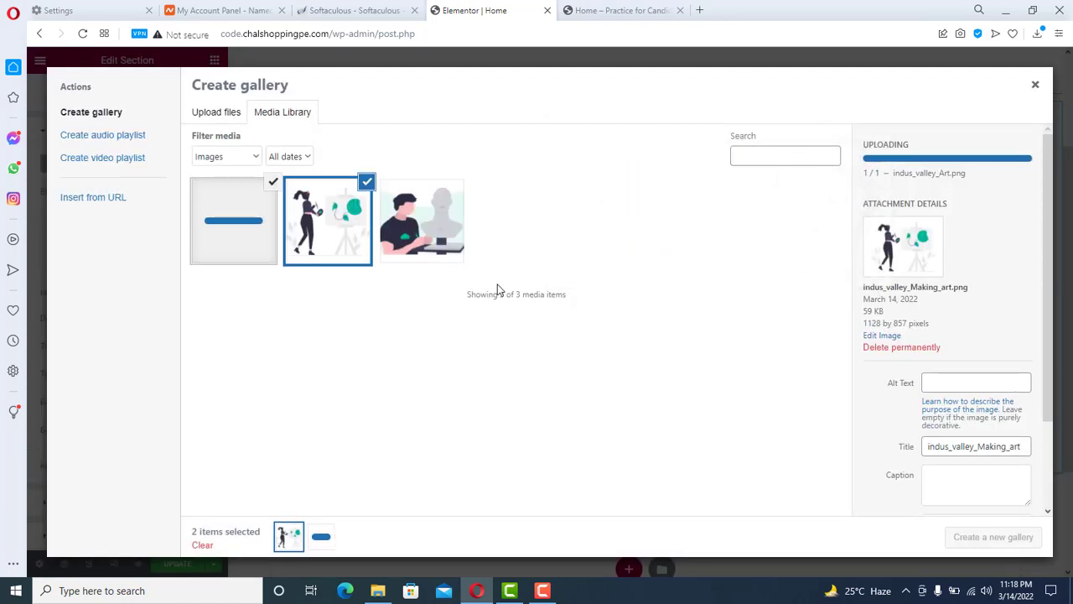
- Make a gallery of all three illustrations for the slideshow and set duration to 2000
click(439, 230)
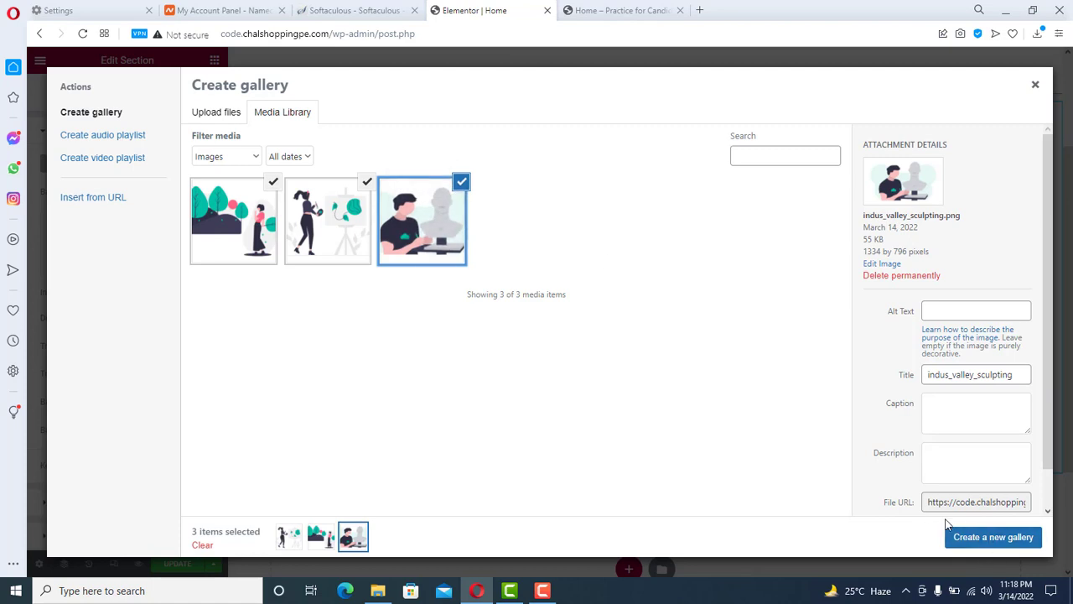
click(986, 540)
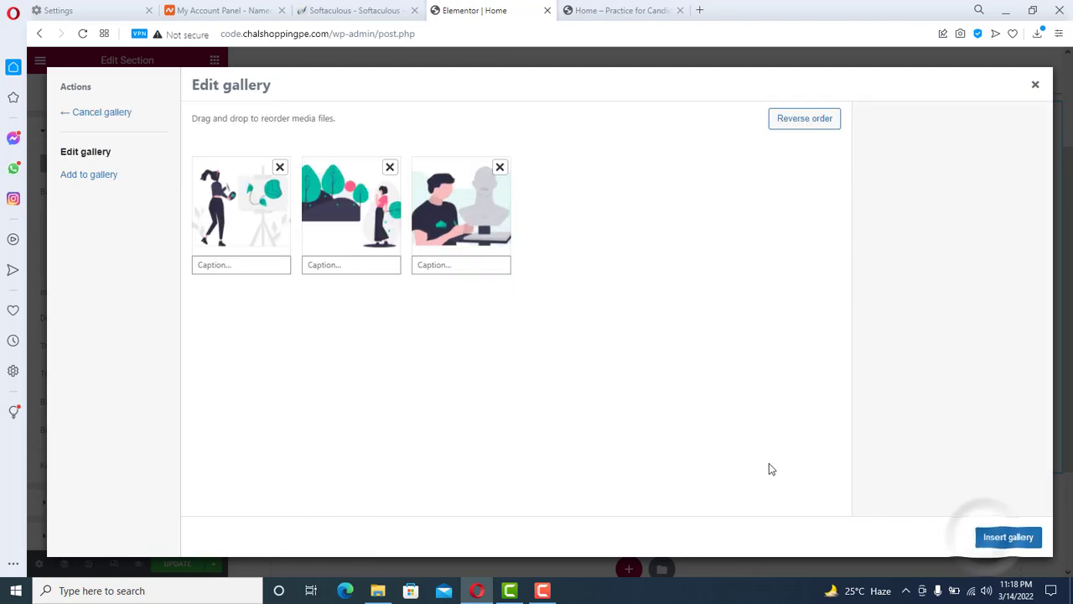
click(1006, 538)
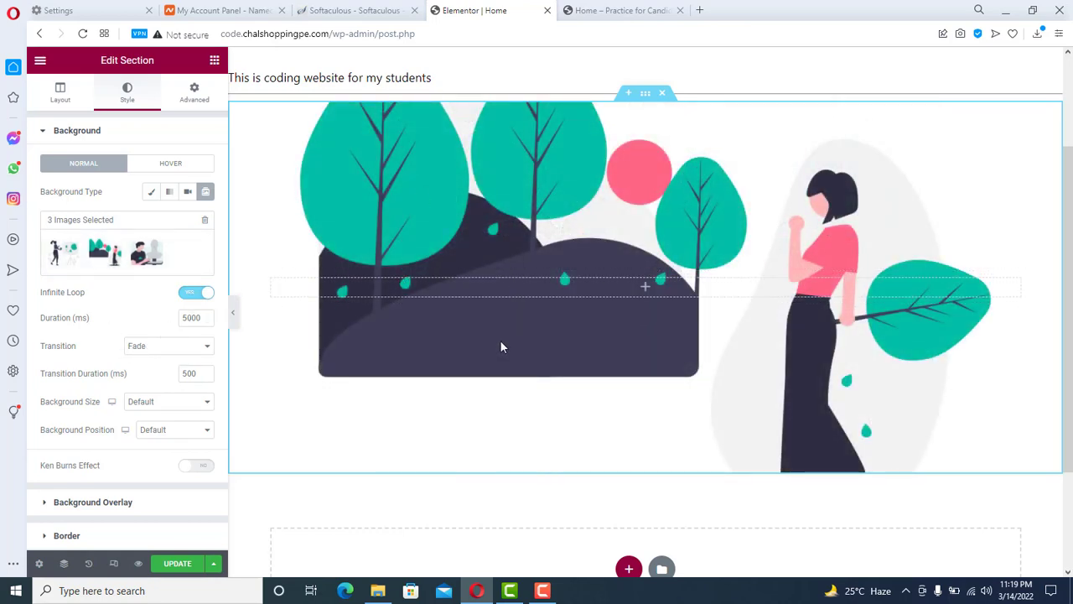
double_click(188, 318)
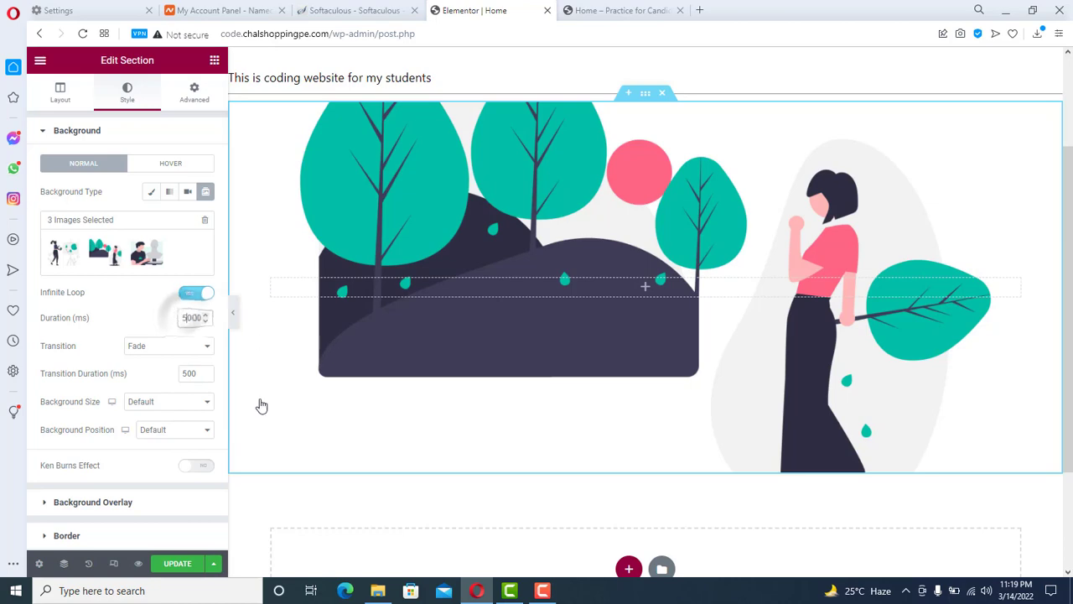
text(2000)
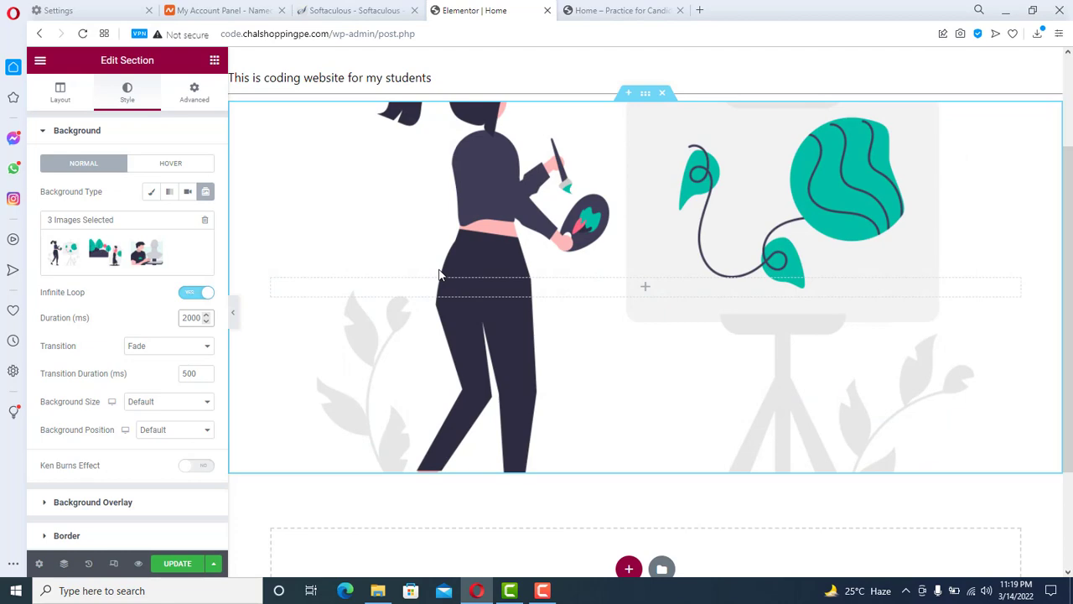
- Set the slideshow transition to Slide Right and enable the Ken Burns effect
click(156, 347)
click(153, 371)
click(204, 467)
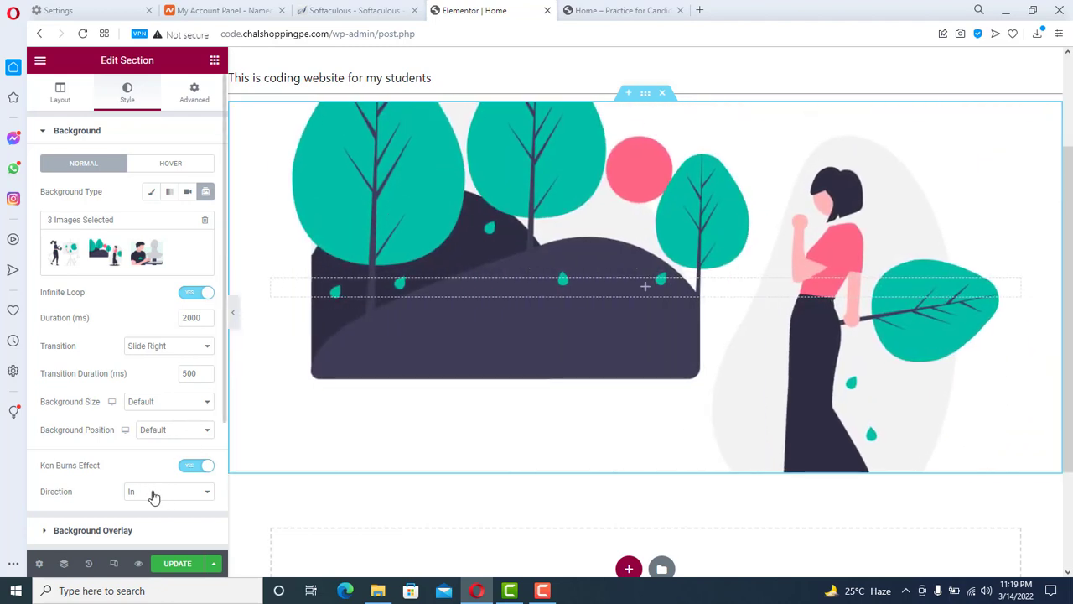
- Set the Ken Burns direction to In, after trying Out, and update the Home page
click(154, 494)
click(152, 514)
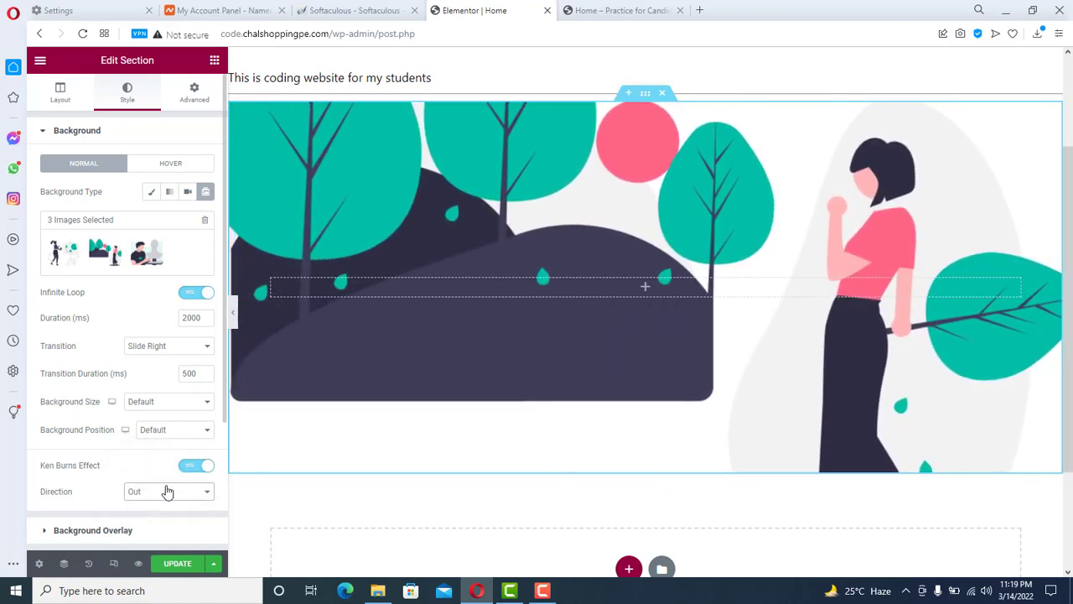
click(158, 492)
click(159, 506)
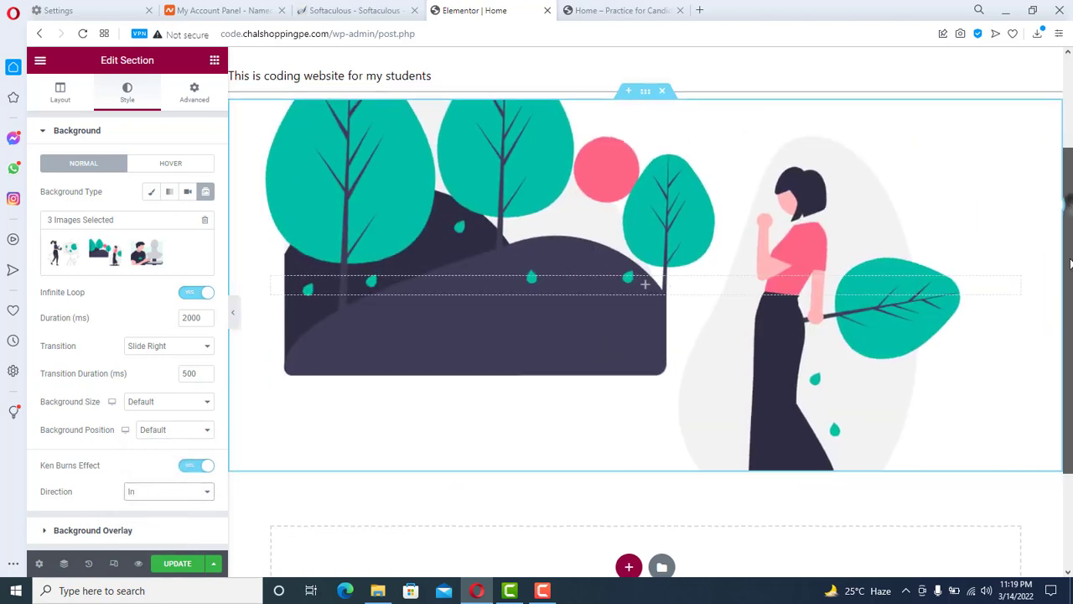
drag(1069, 159, 1071, 253)
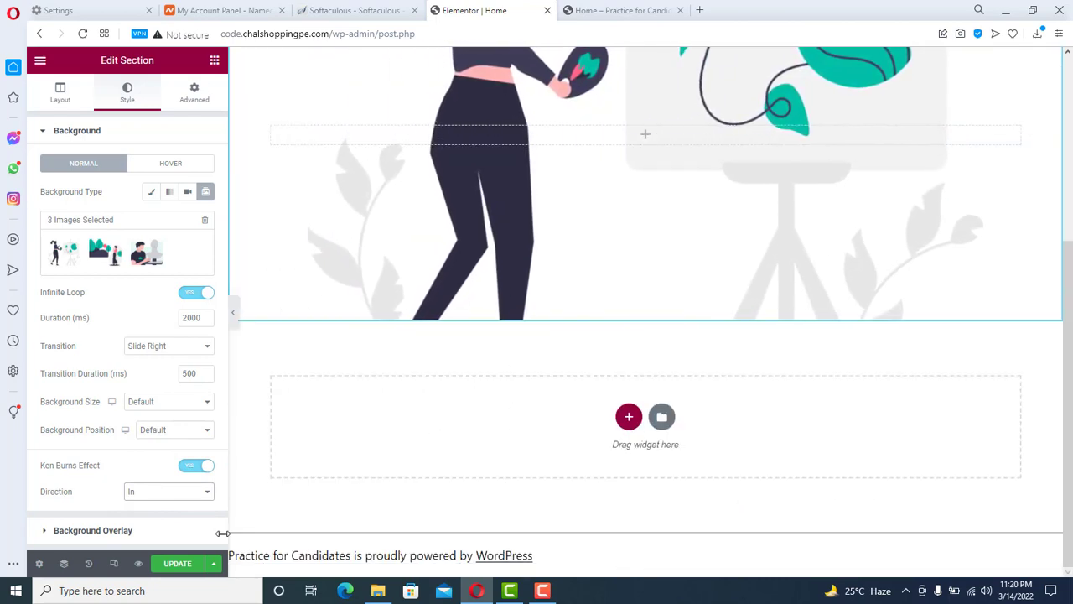
click(180, 563)
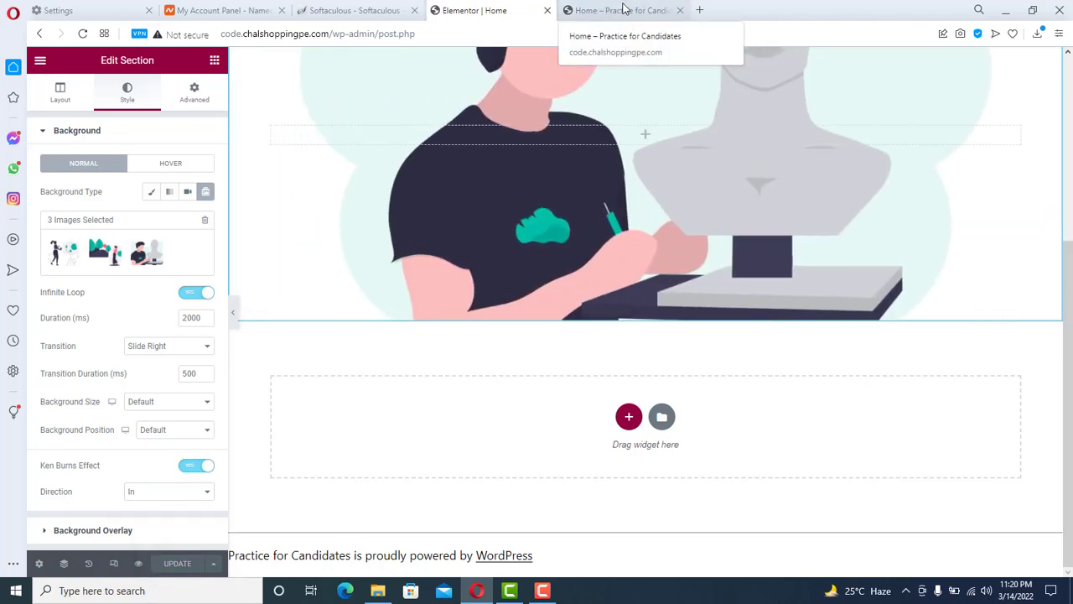
click(623, 9)
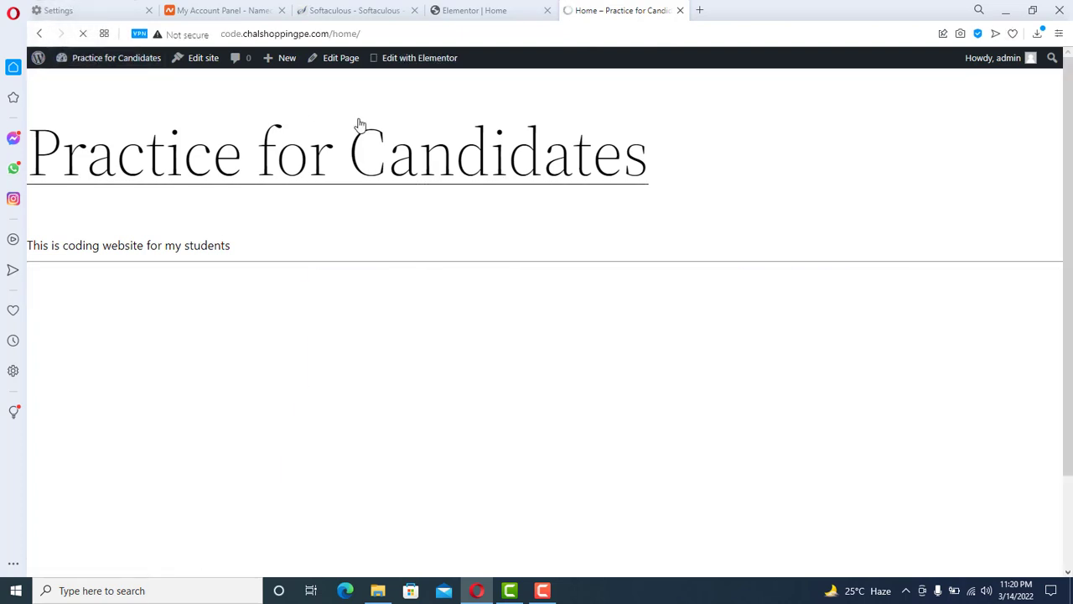
drag(1069, 147, 1071, 238)
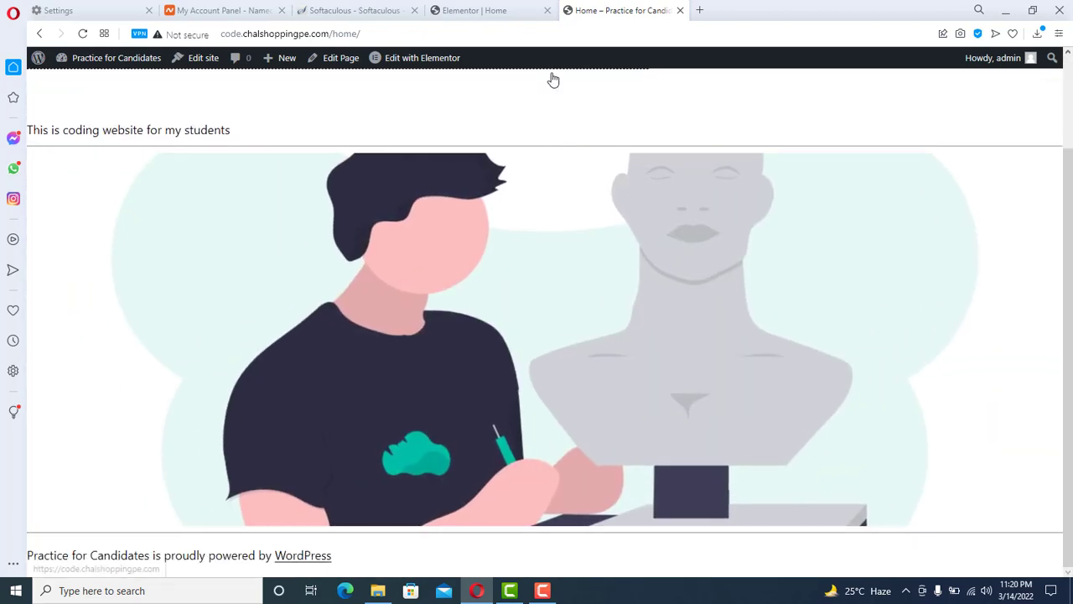
click(475, 10)
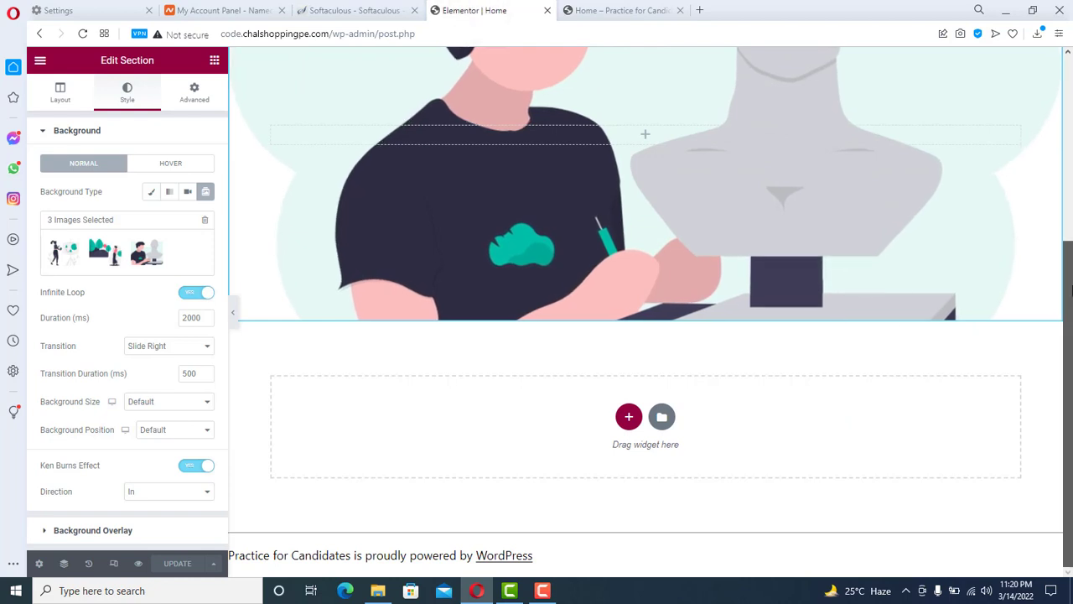
- Add a centre-aligned Heading widget to the slideshow section titled 'Welcome to Entrepreneurs' Art'
scroll(864, 319, up, 2)
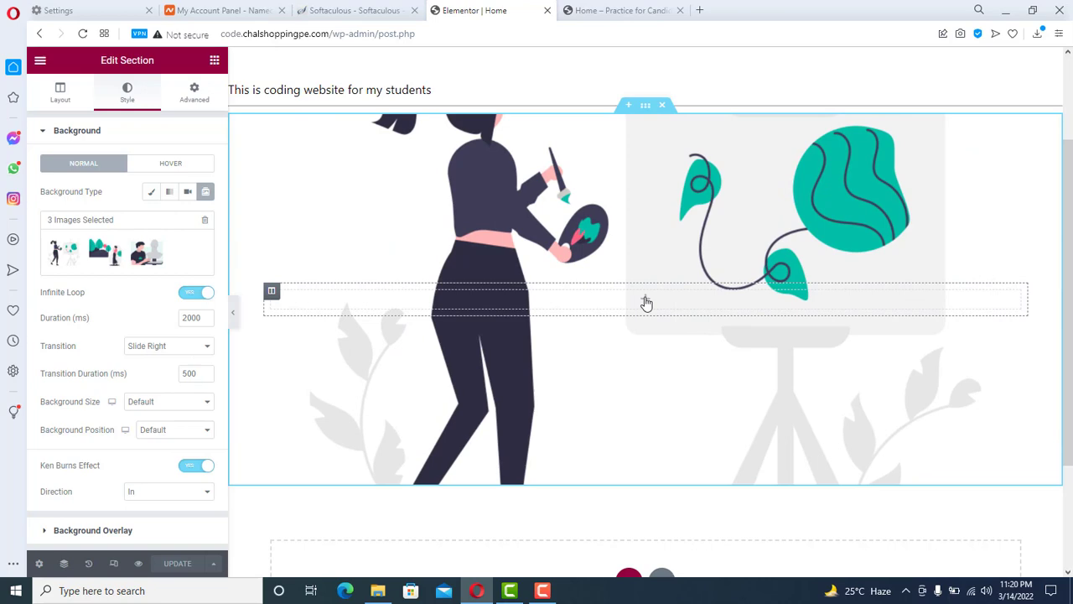
click(646, 303)
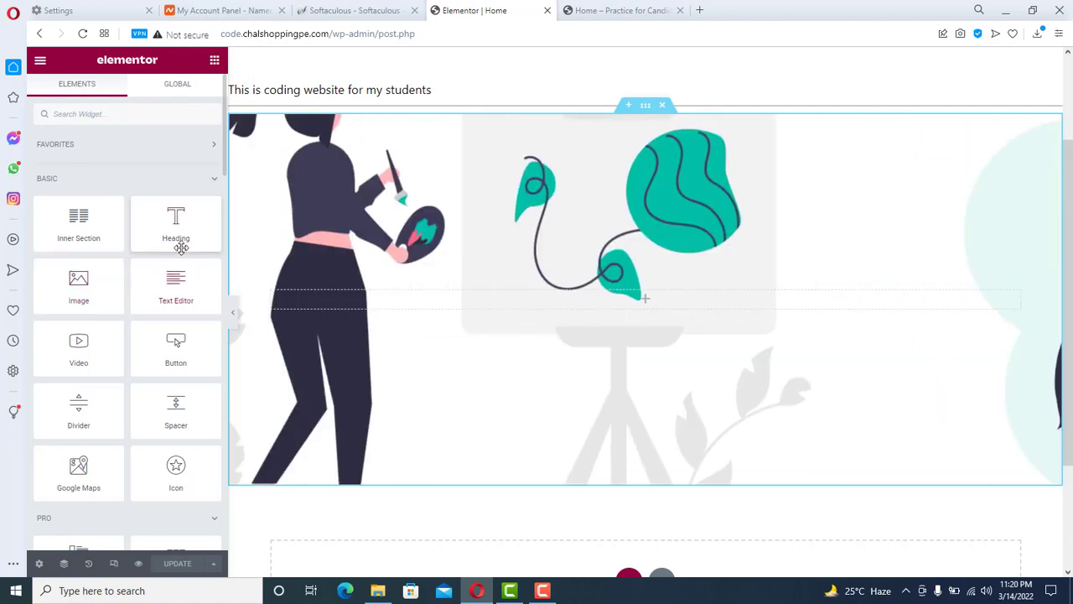
drag(170, 228, 632, 311)
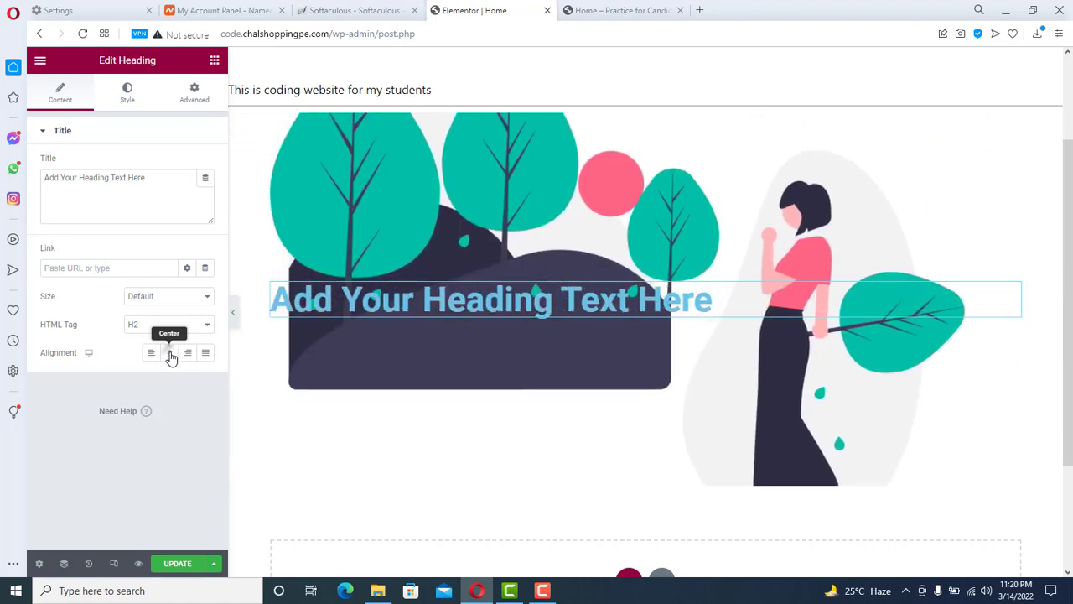
click(170, 353)
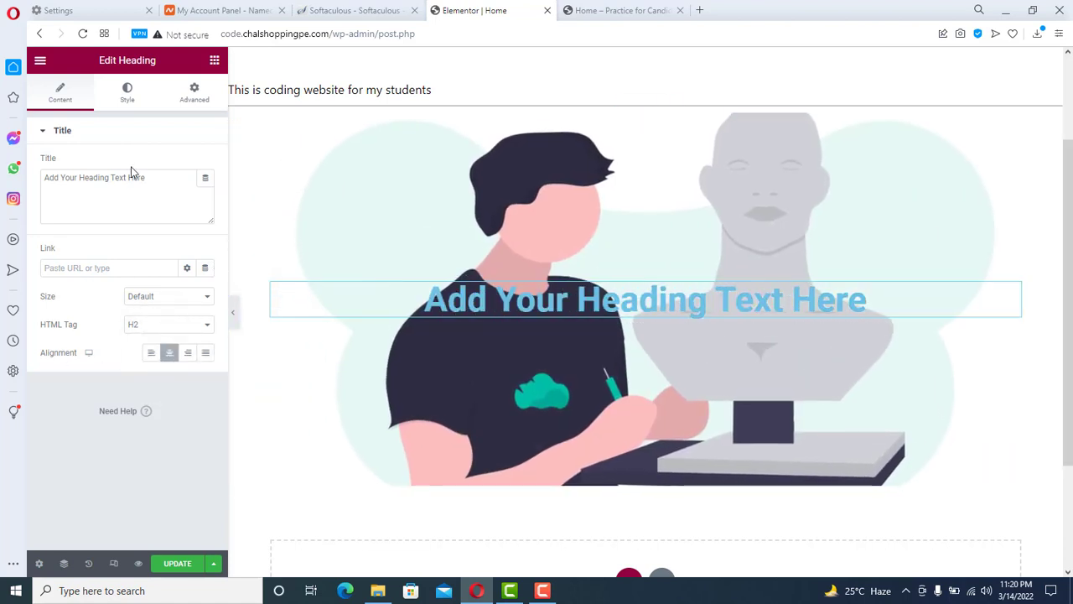
key(BackSpace)
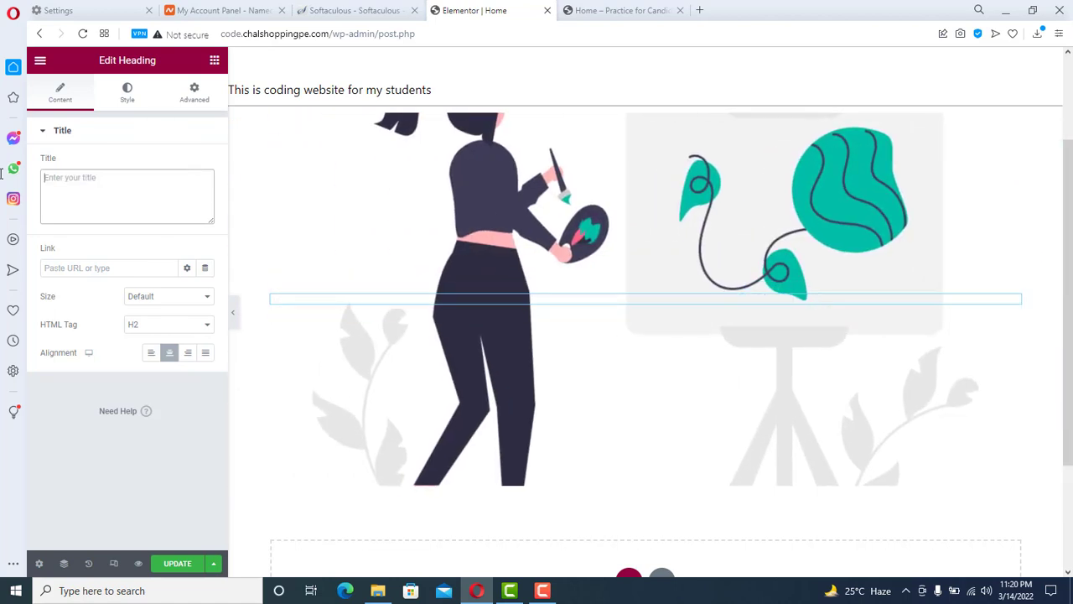
text(Welcome)
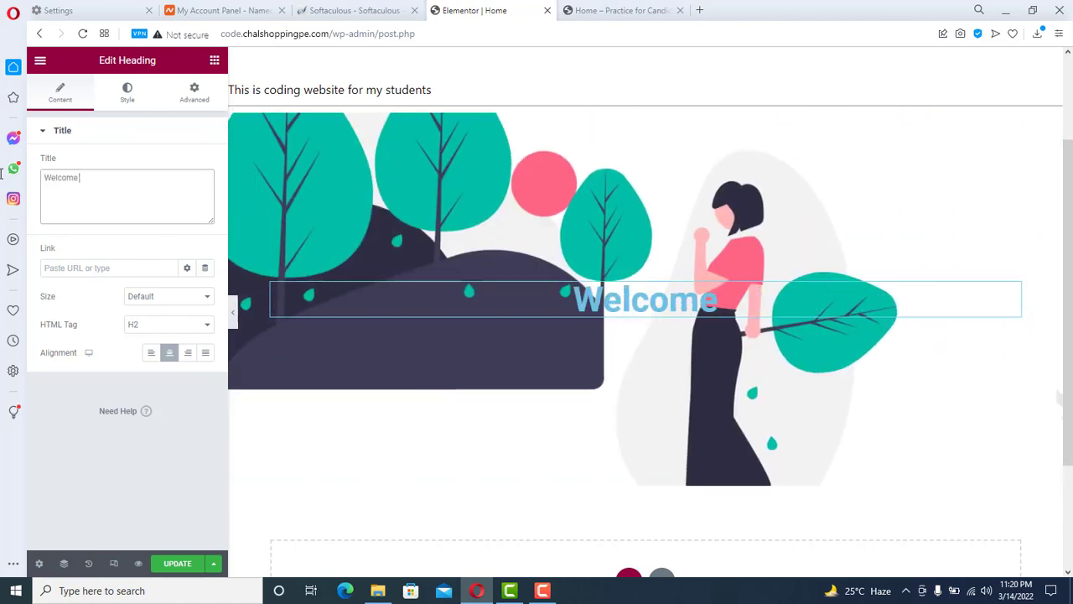
text( to Entre)
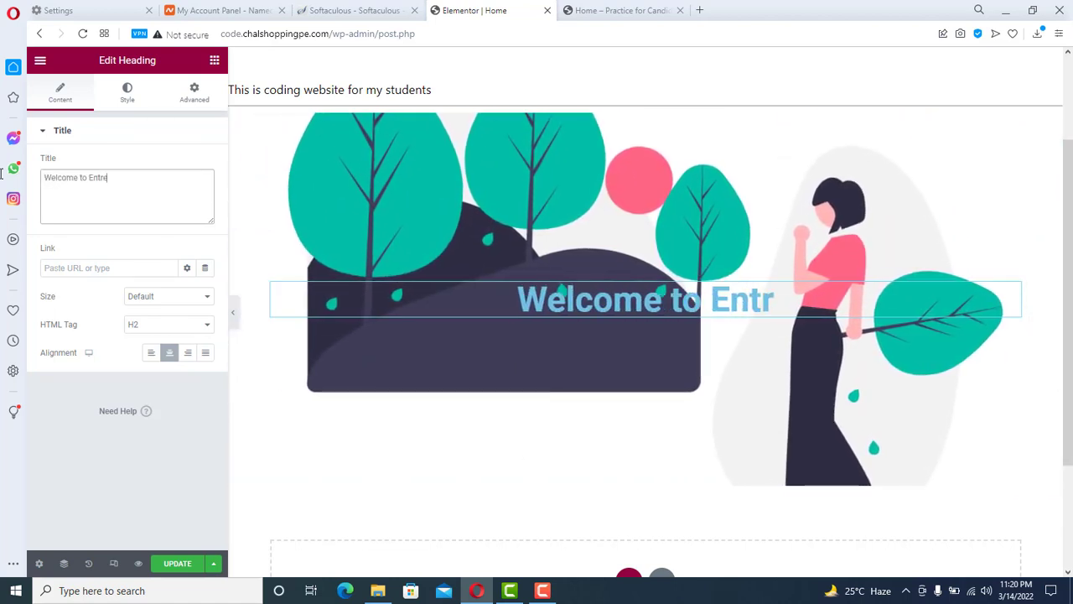
text(preneur)
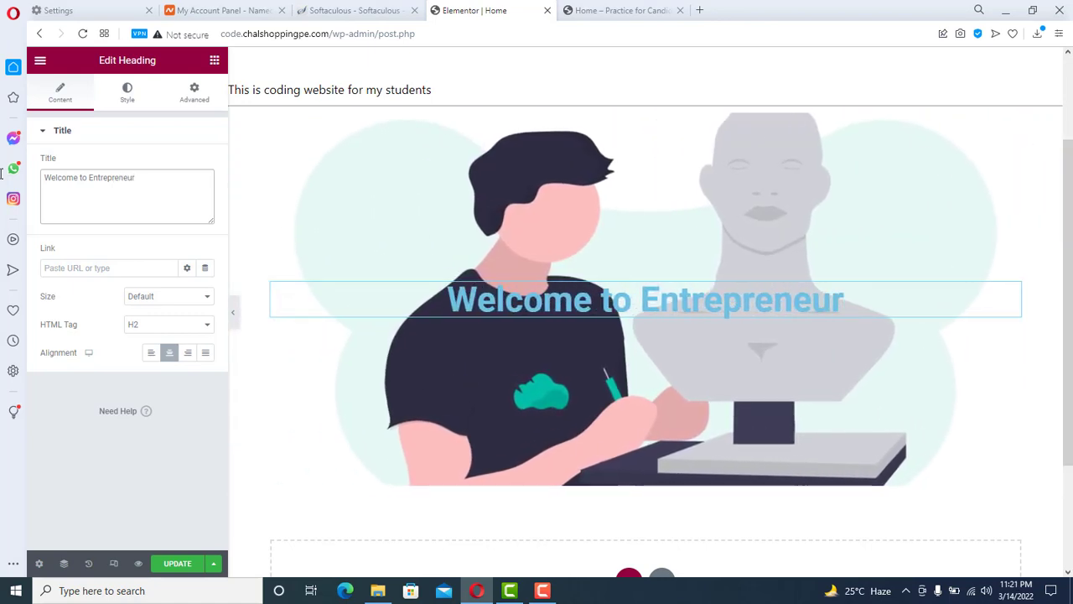
text(s Art)
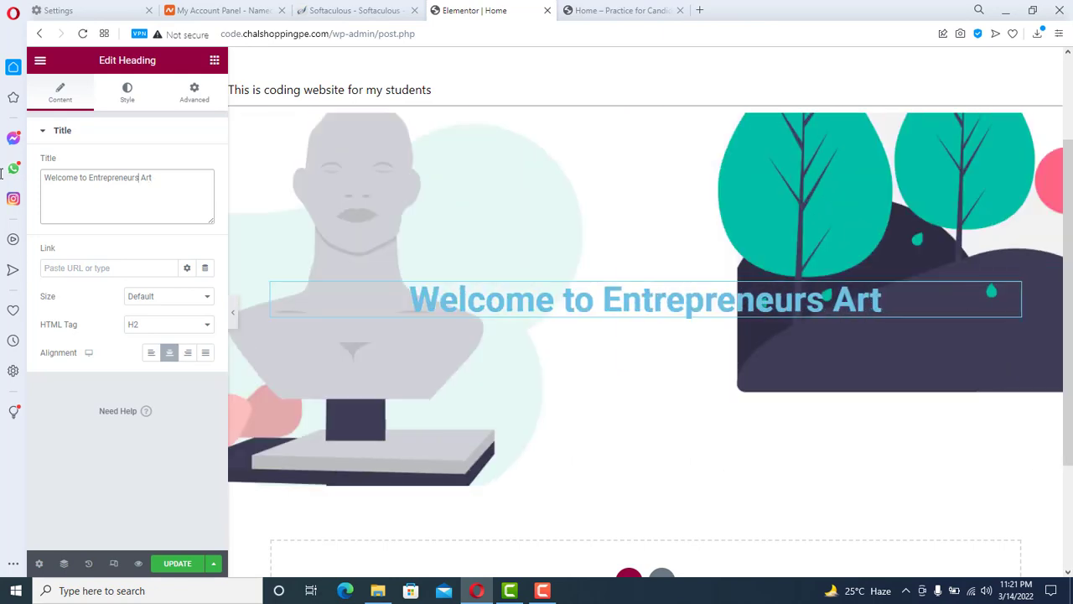
text(')
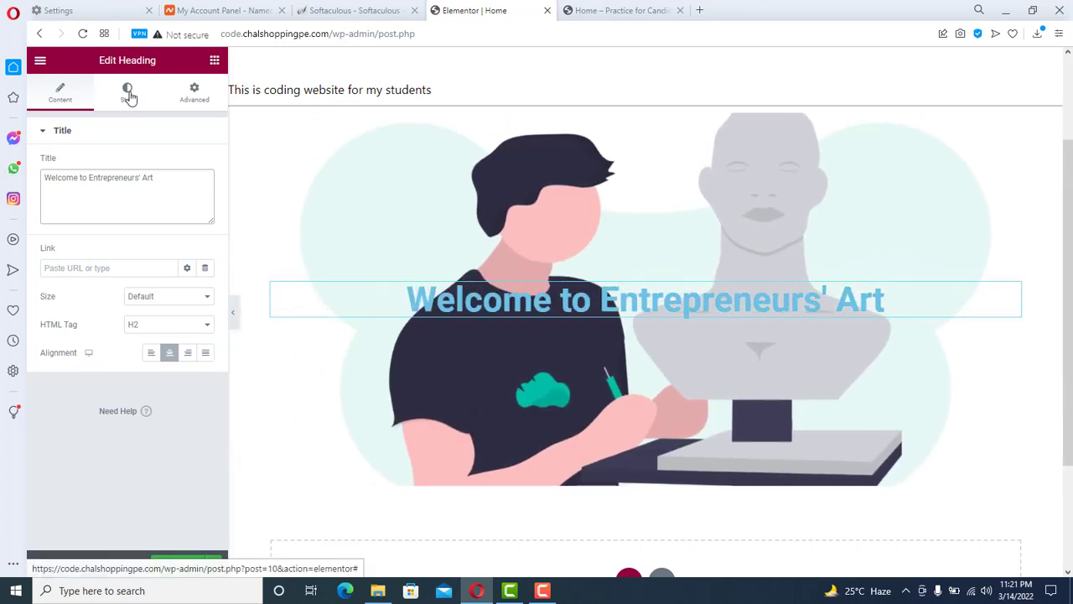
- Change the heading's text colour from light blue to dark red #AA2A0D
click(128, 92)
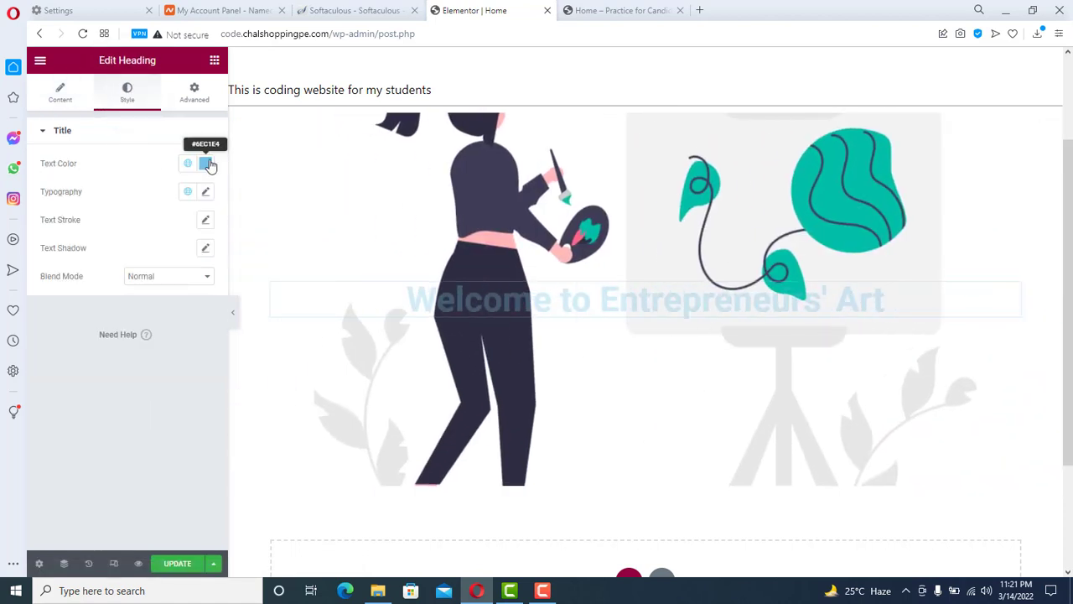
click(208, 163)
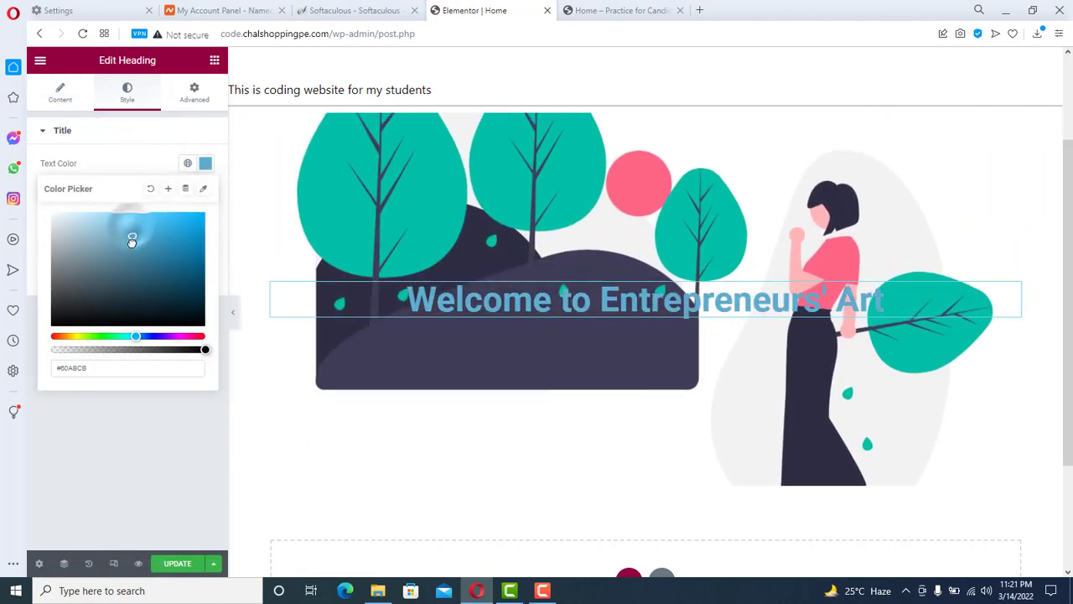
drag(130, 228, 142, 268)
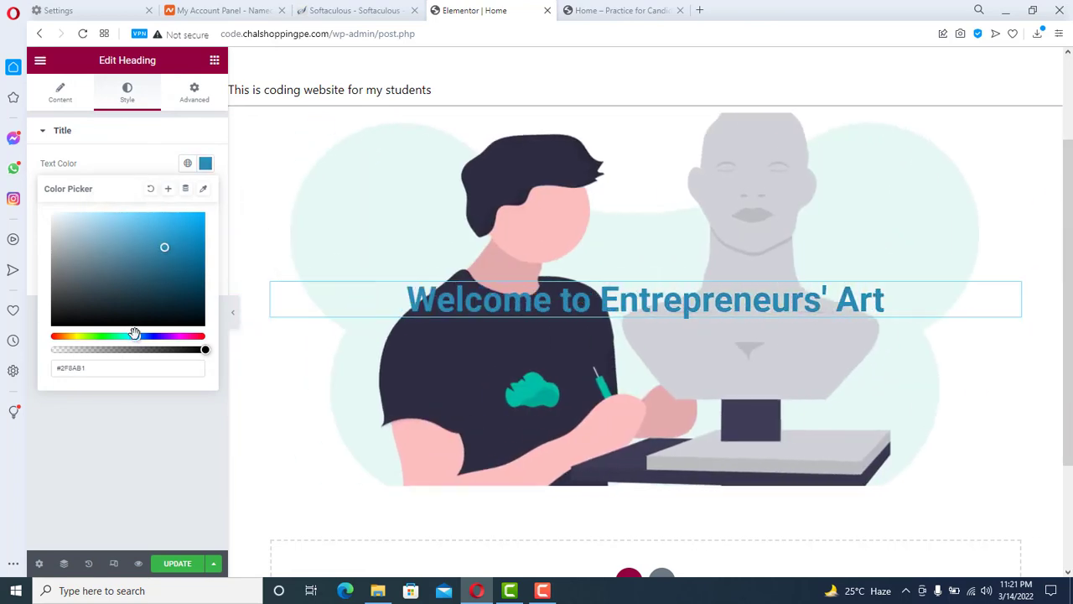
drag(136, 336, 57, 335)
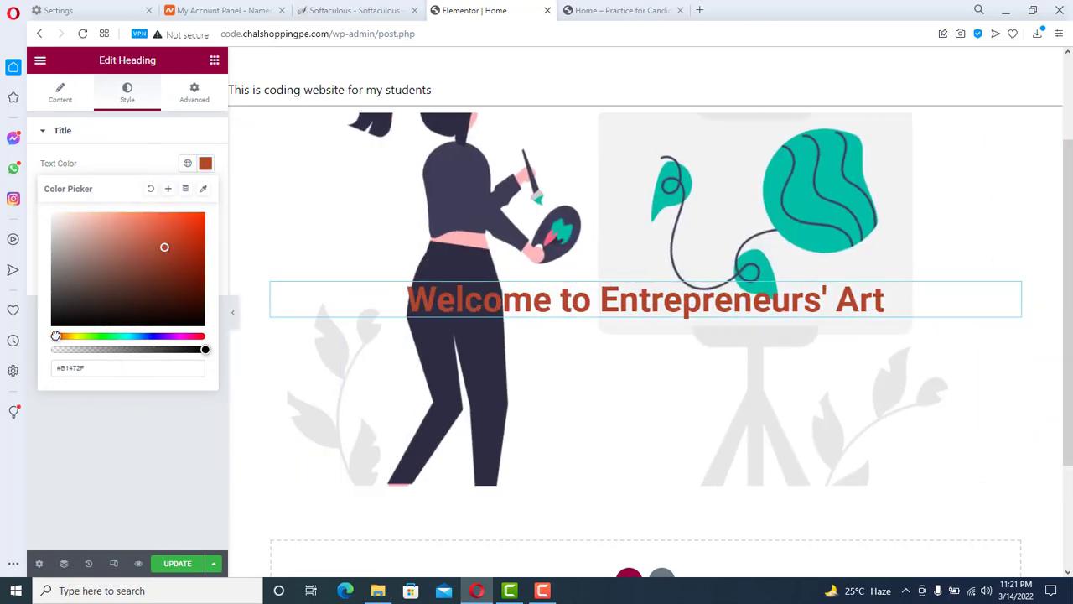
mouse_move(180, 246)
mouse_down()
mouse_move(201, 223)
mouse_move(190, 251)
mouse_up()
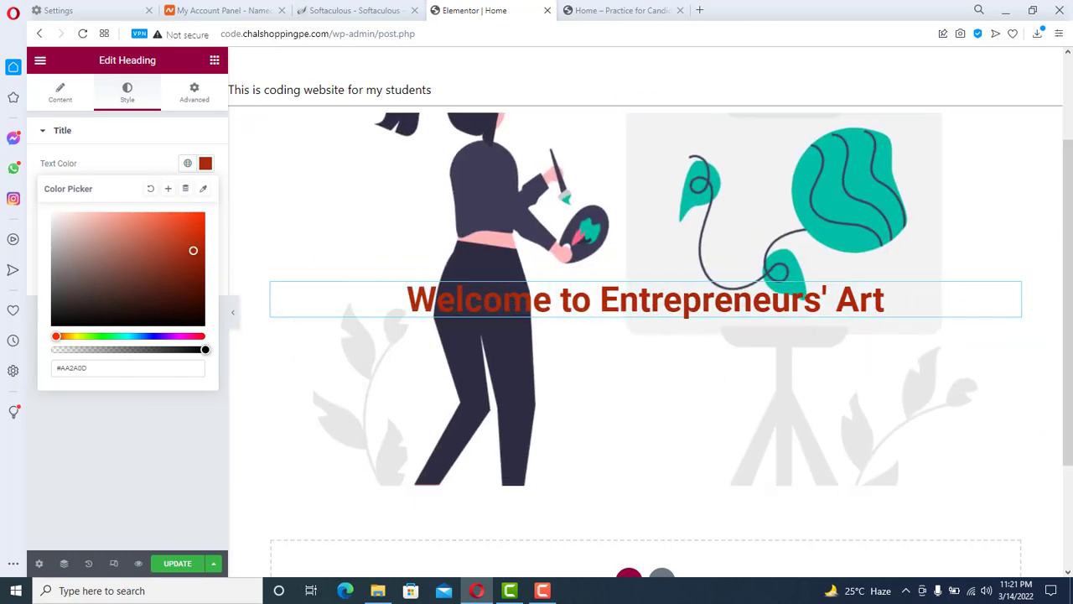
scroll(1070, 157, up, 2)
scroll(1070, 156, down, 4)
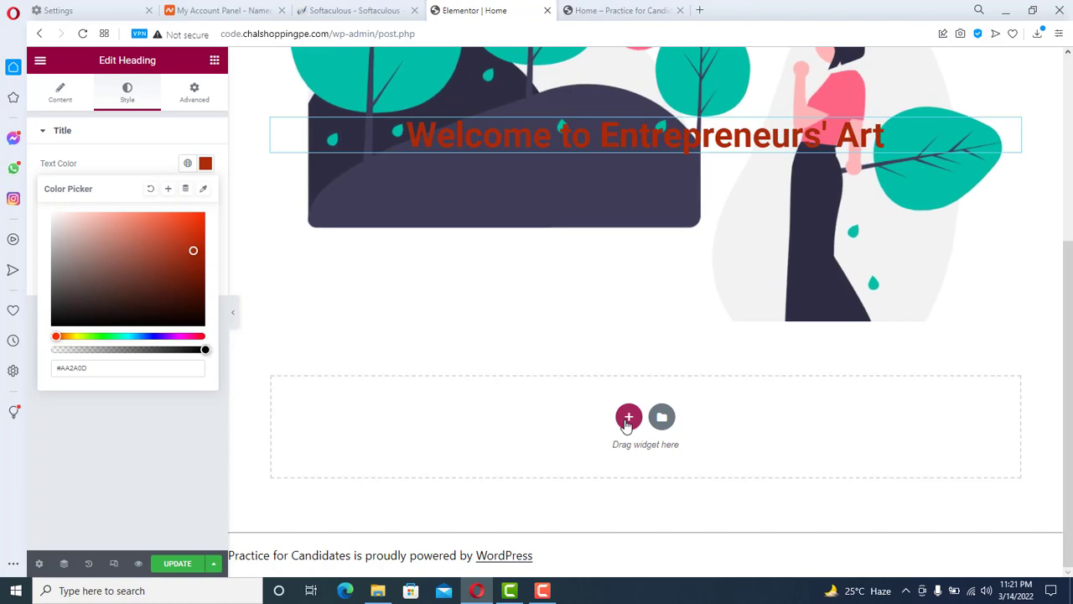
- Add a two-column section under the slideshow with an Image Box in its left column
click(628, 416)
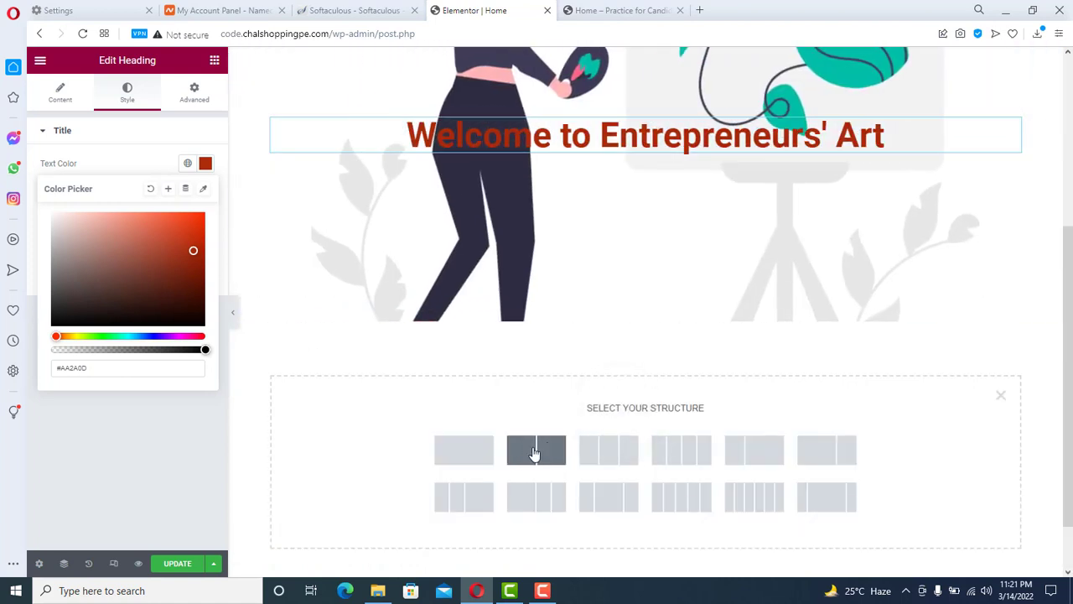
click(538, 453)
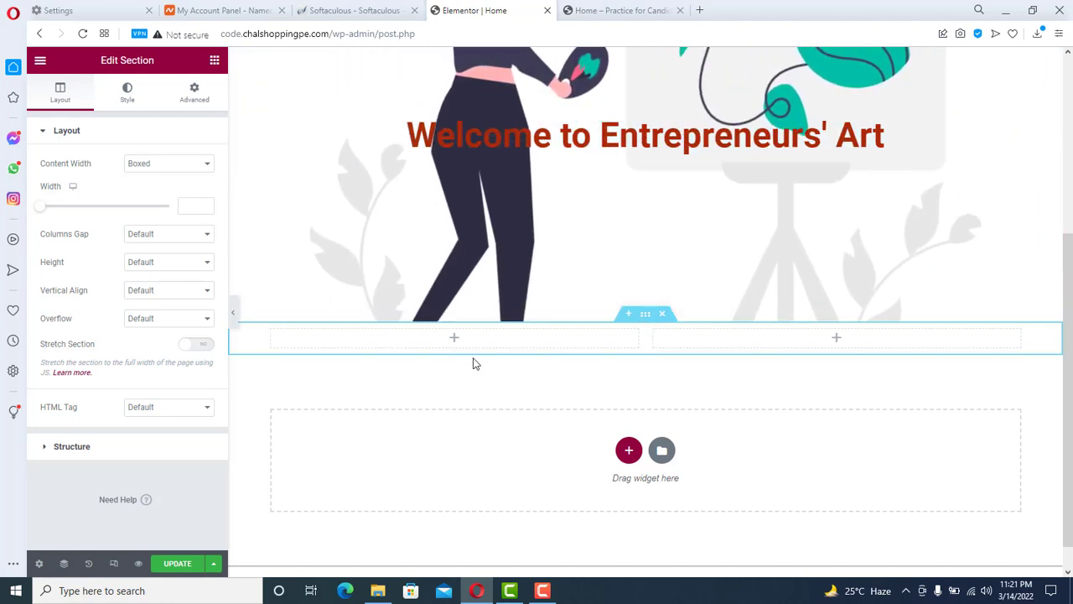
click(214, 63)
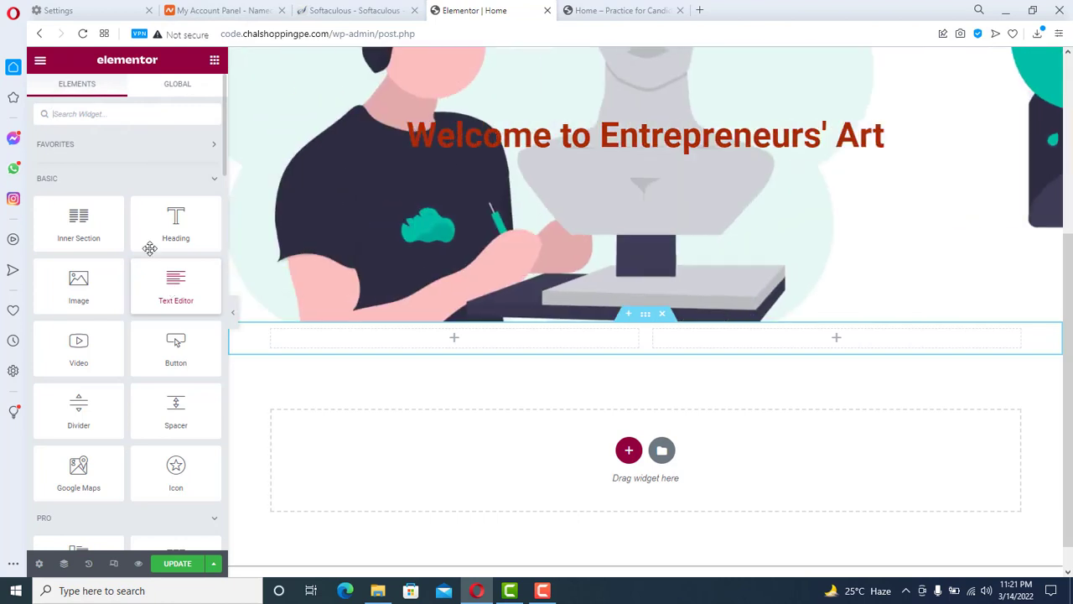
click(97, 113)
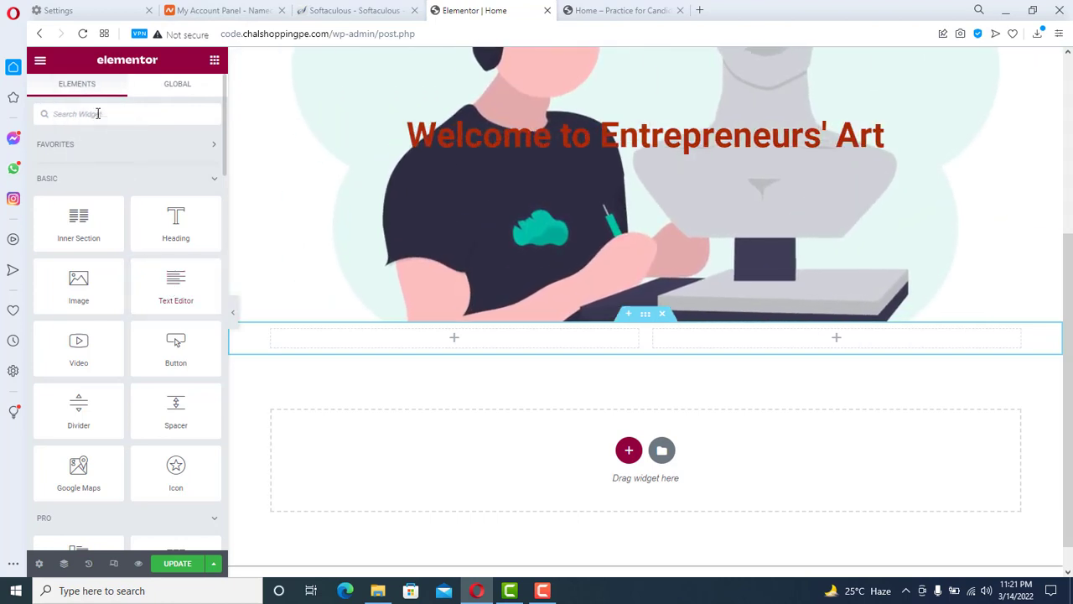
text(image)
drag(177, 166, 438, 352)
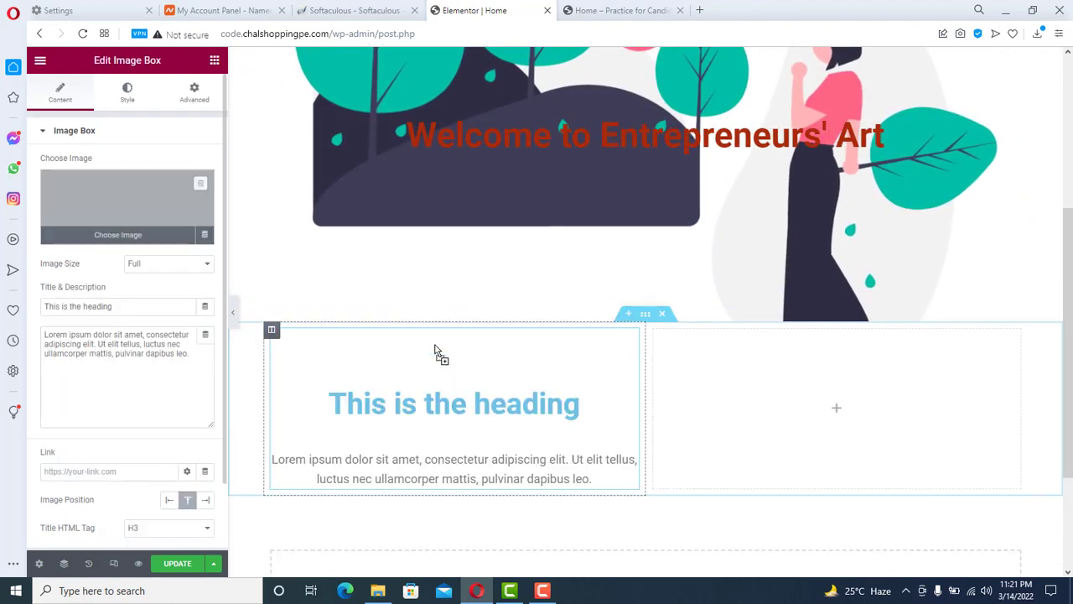
scroll(822, 320, down, 1)
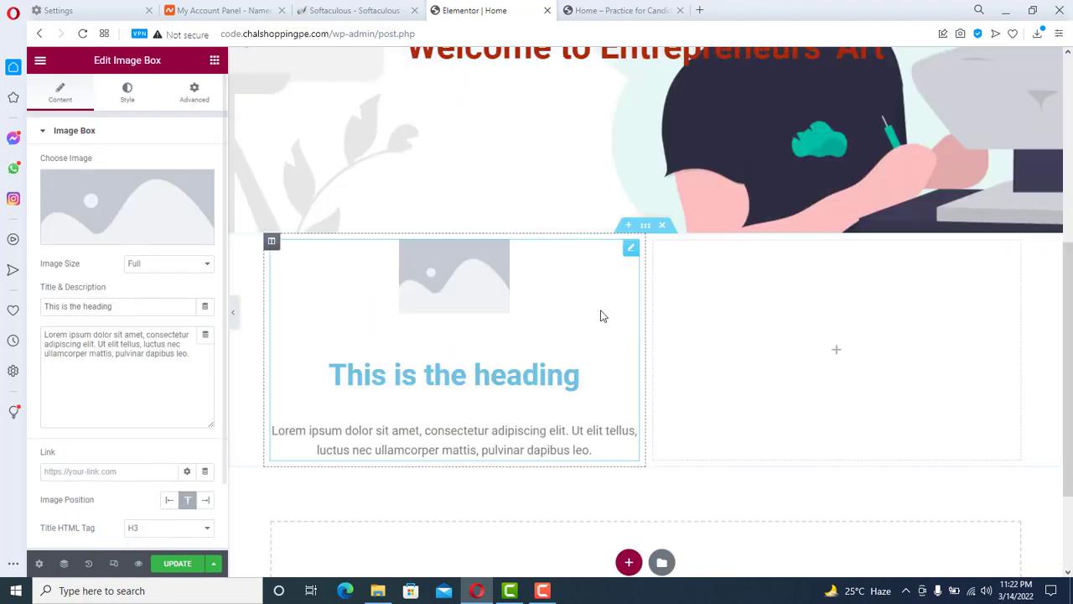
- Drop a Slides widget into the right column and preview its three slides
click(214, 61)
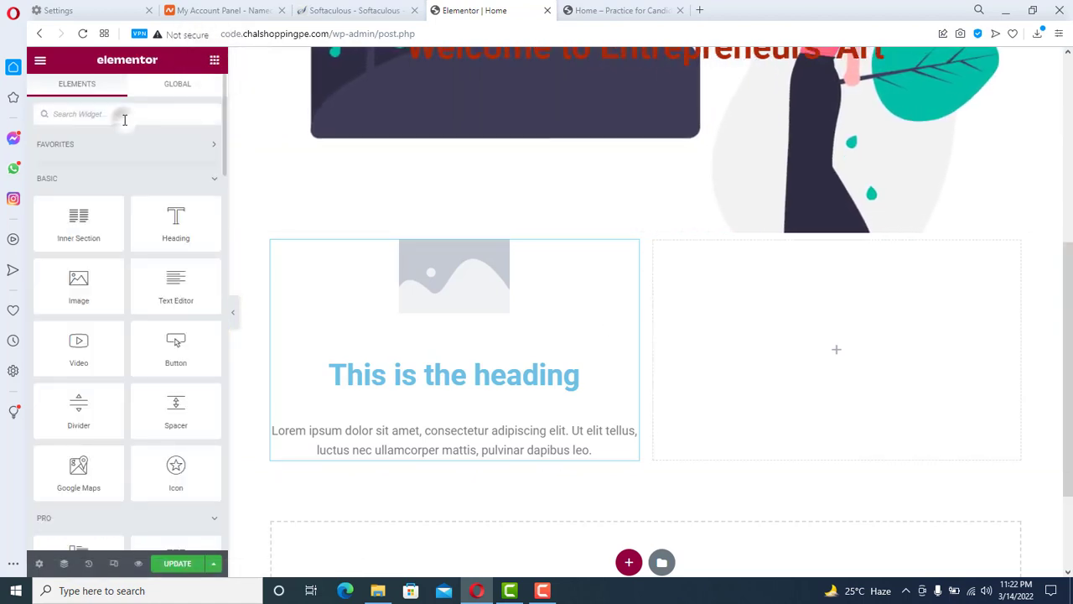
text(iamge)
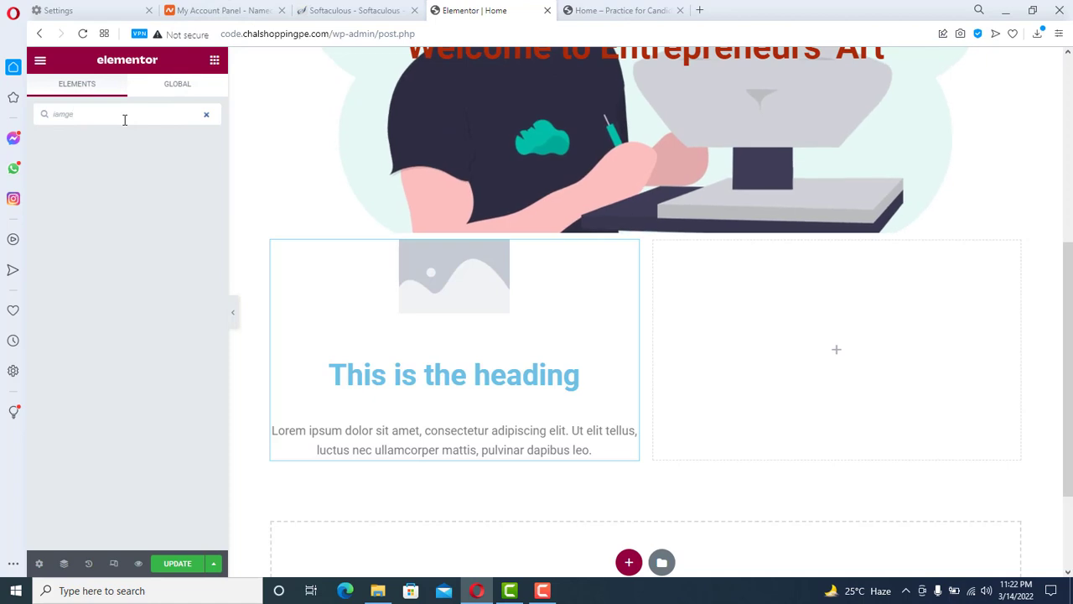
key(BackSpace)
key(BackSpace)
key(BackSpace)
key(BackSpace)
key(BackSpace)
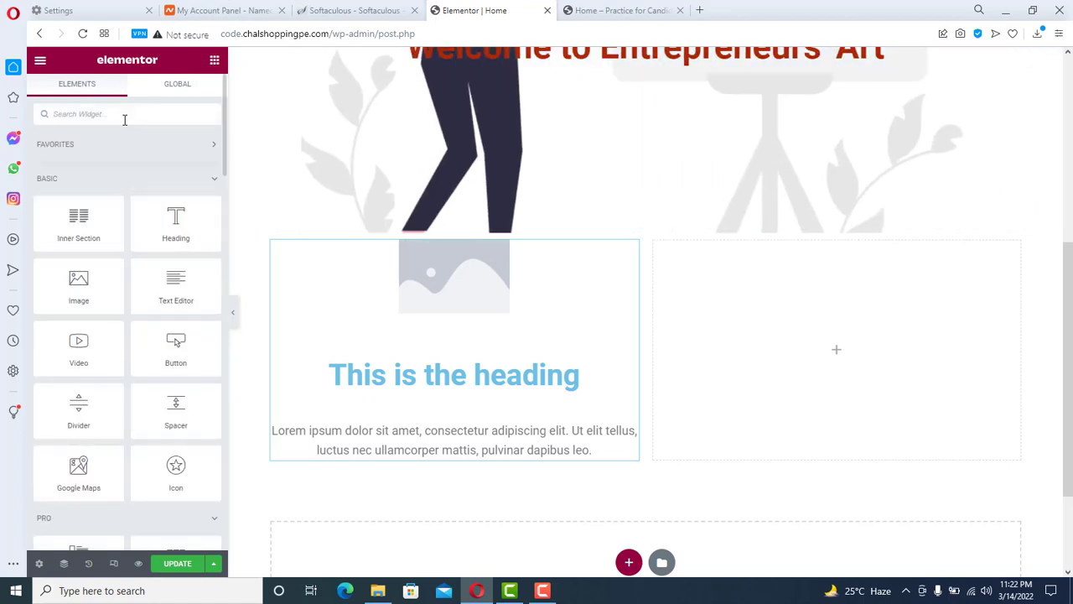
text(image)
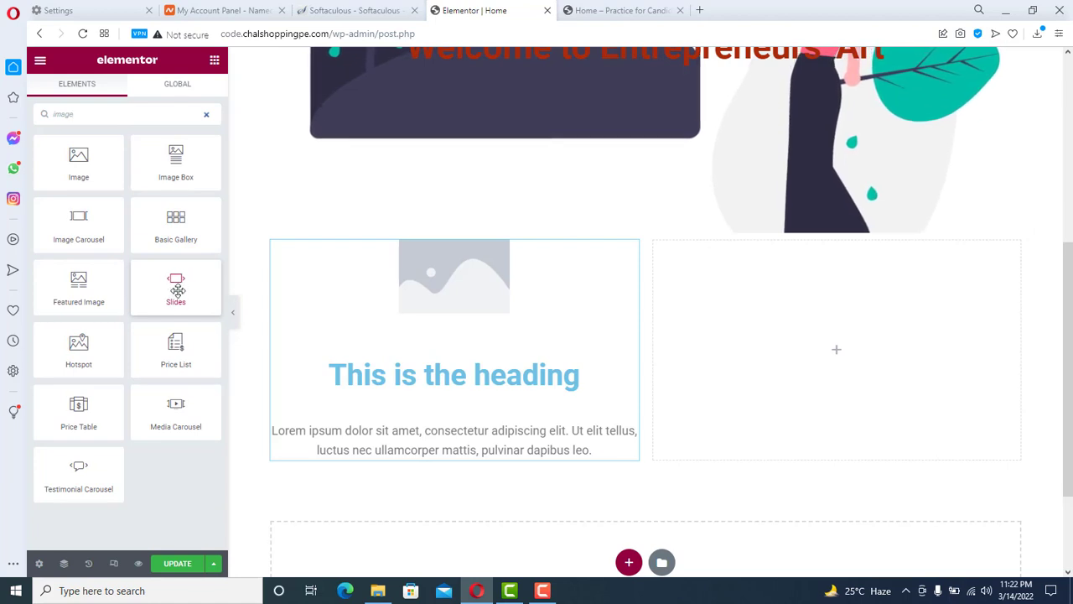
drag(178, 290, 854, 368)
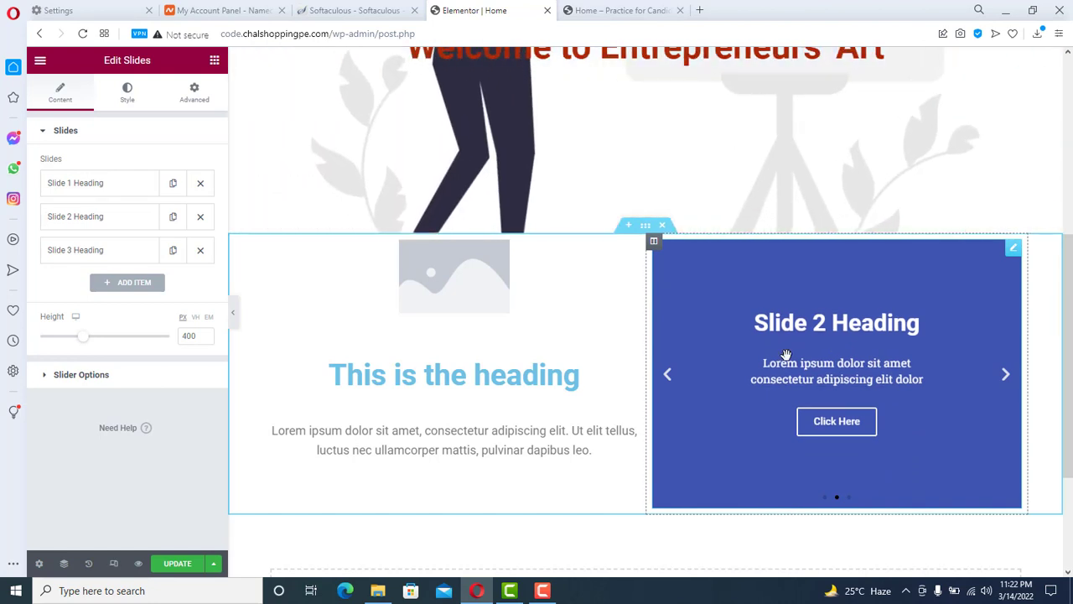
click(1006, 379)
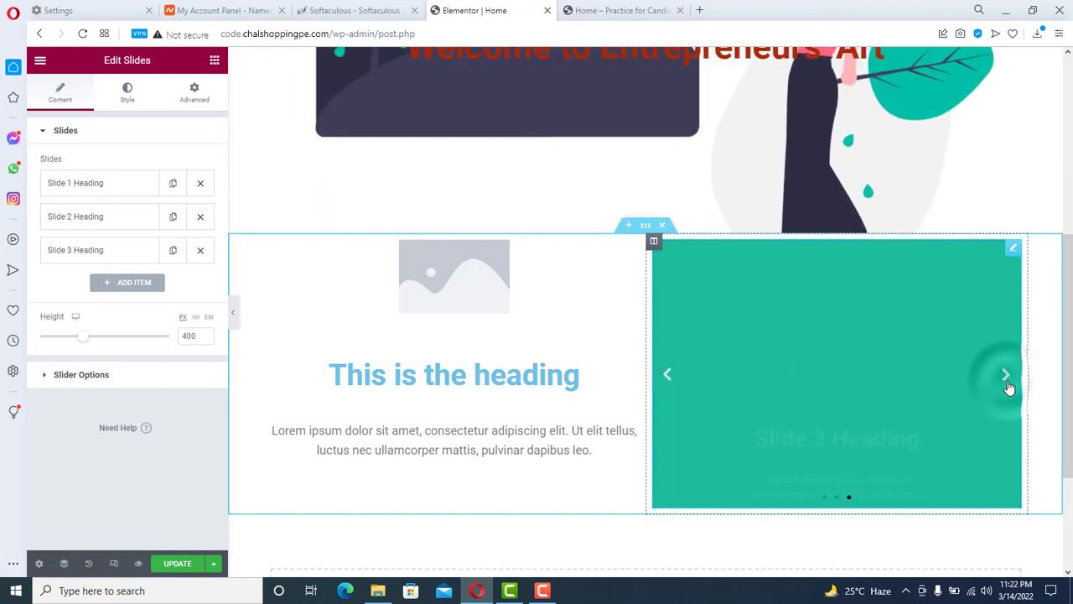
click(1006, 378)
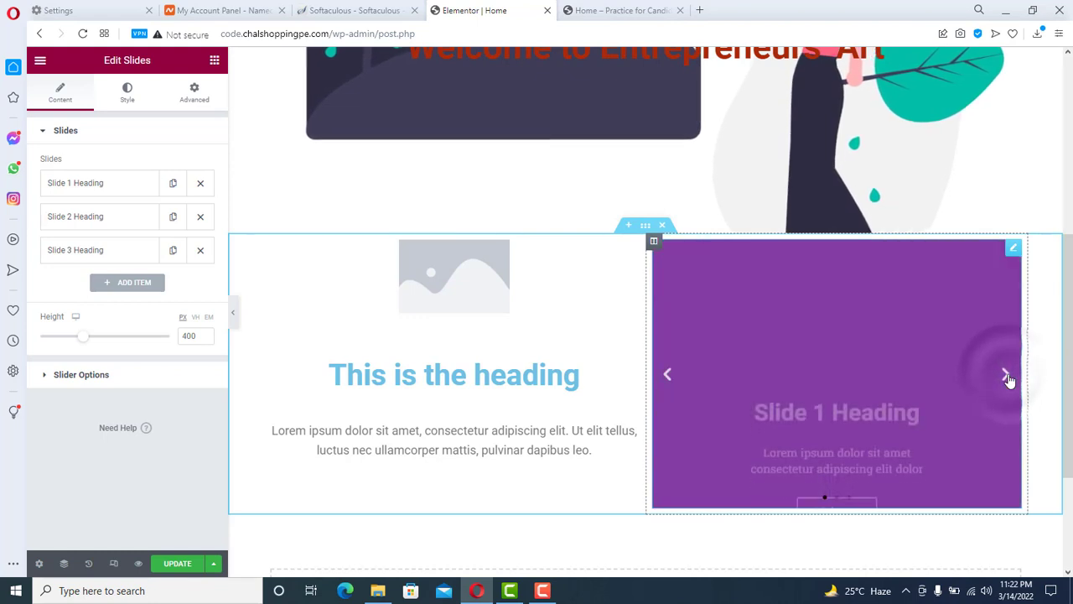
click(1006, 378)
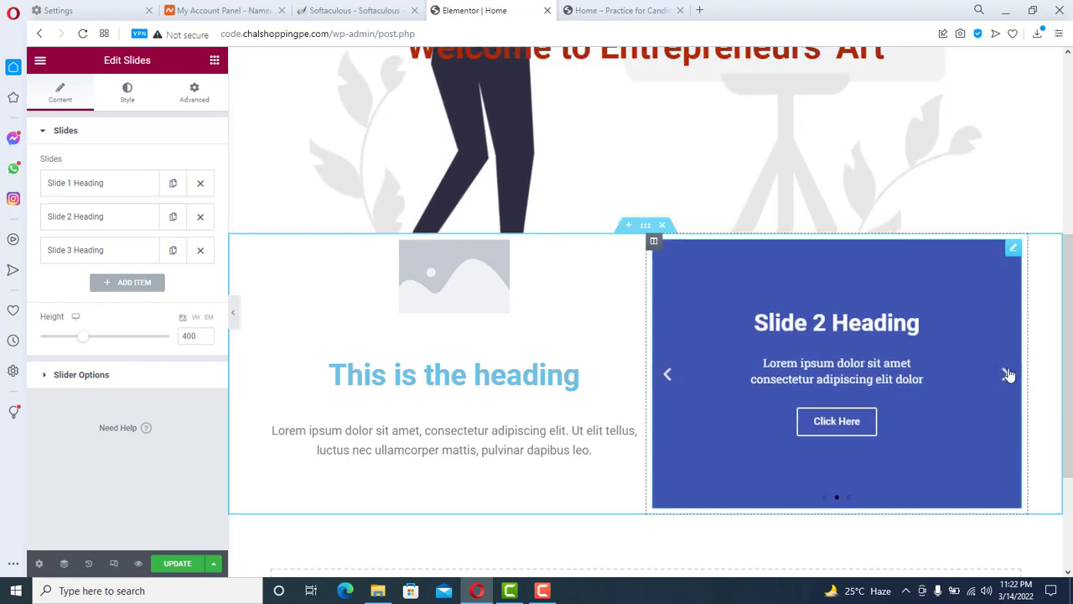
- Return to the Welcome heading's settings for editing
drag(1069, 317, 1070, 344)
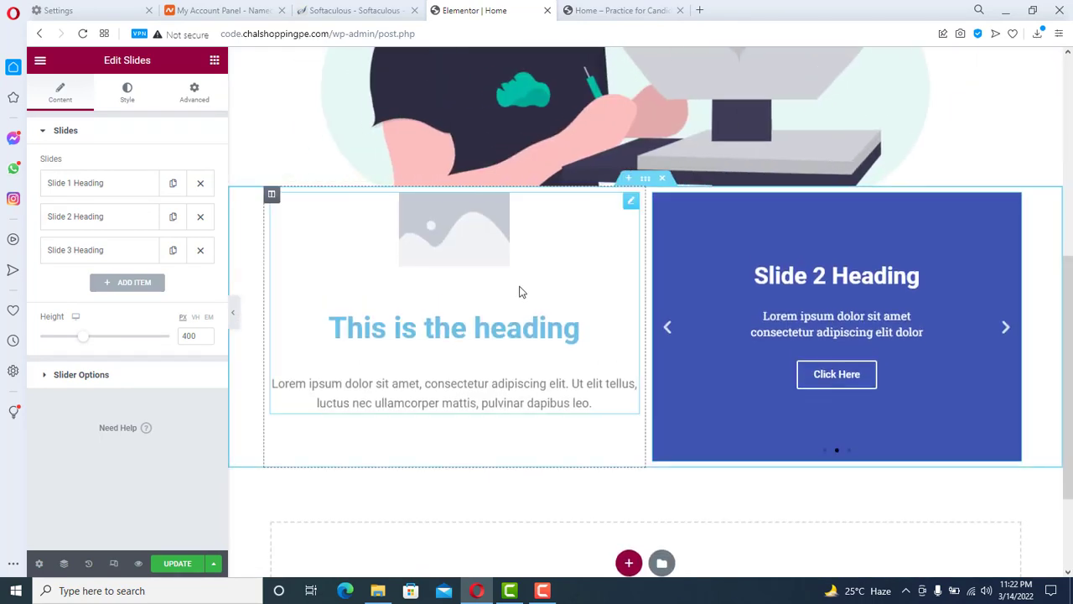
scroll(519, 292, up, 3)
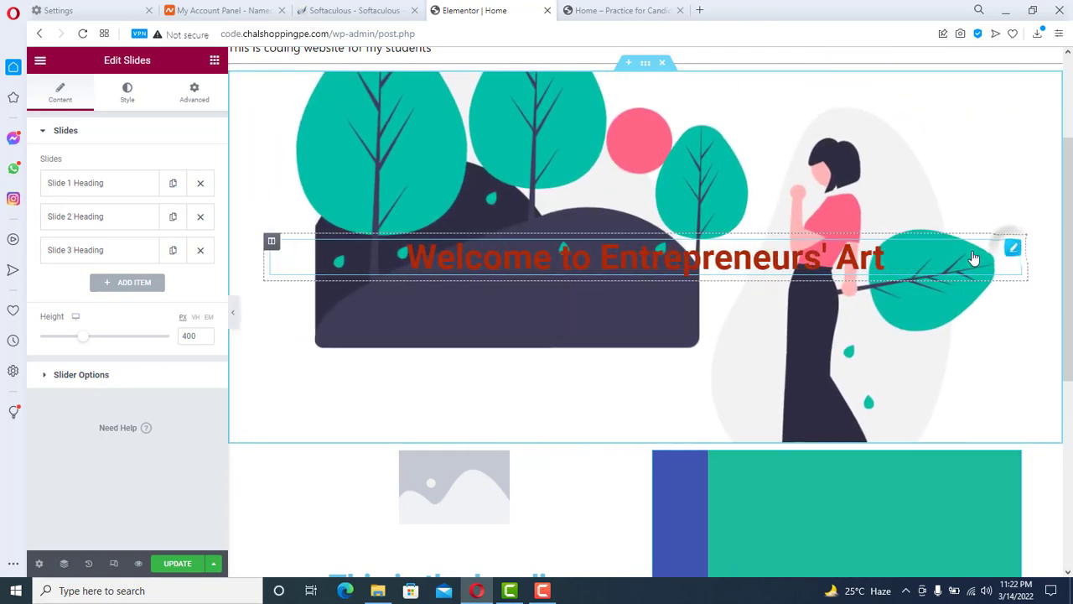
click(1012, 248)
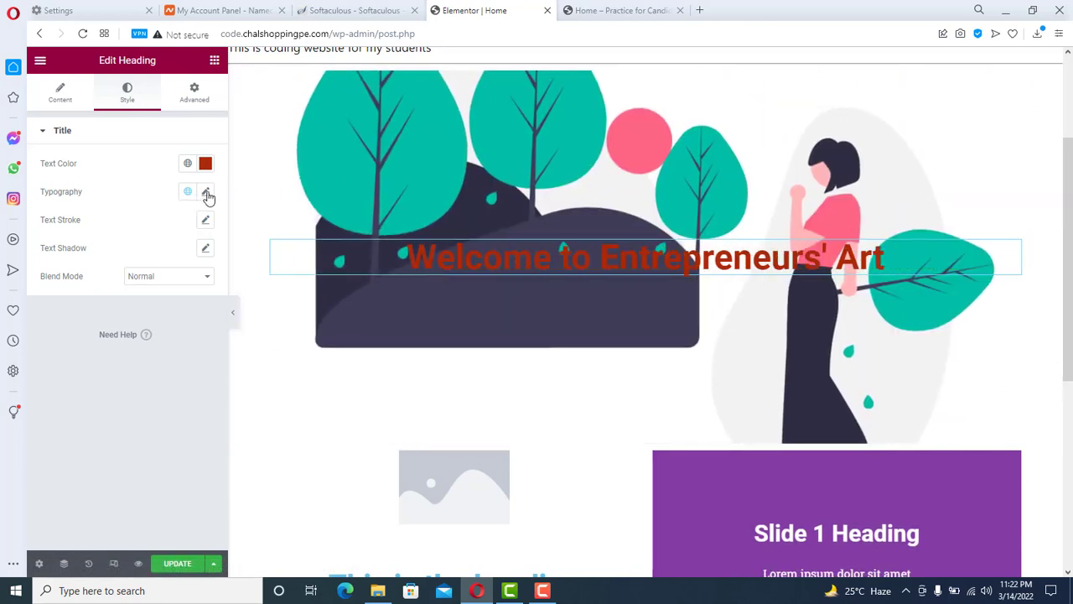
- Change the Welcome heading's typography font family to Ruluko
click(206, 191)
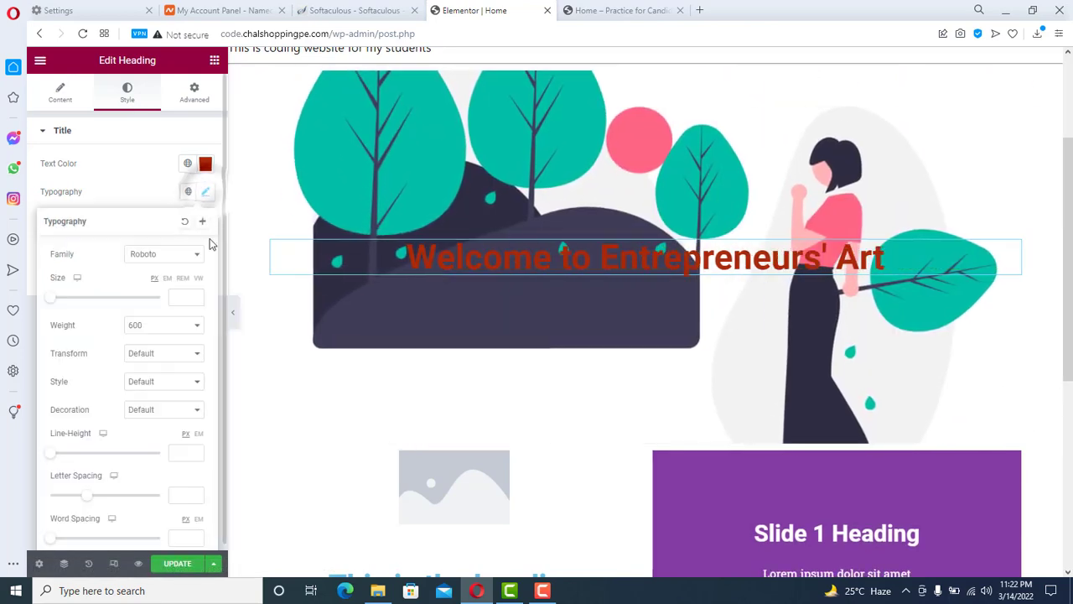
click(159, 257)
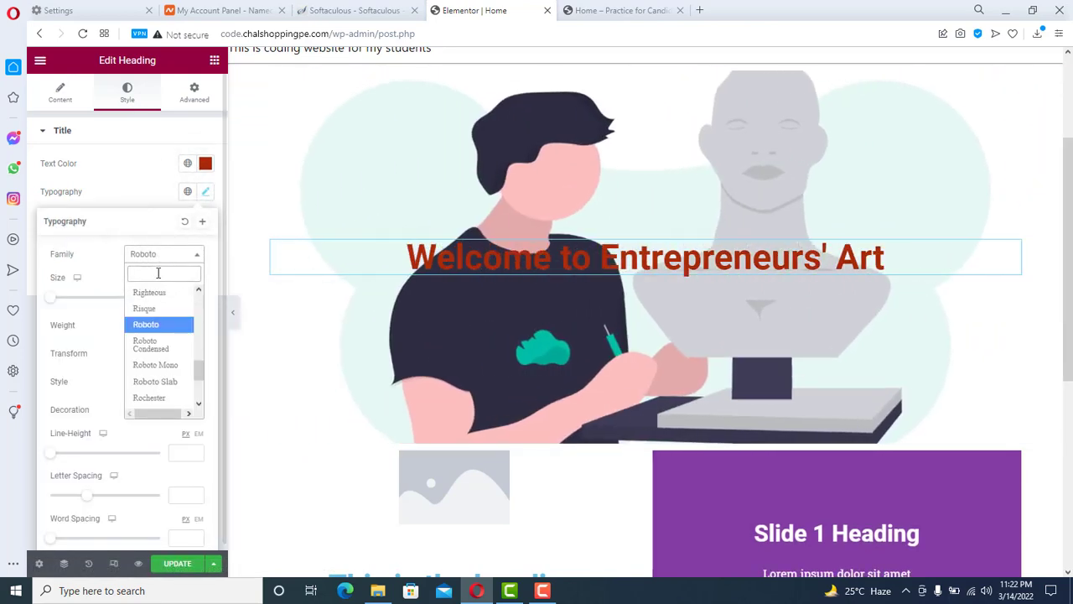
text(ruluk)
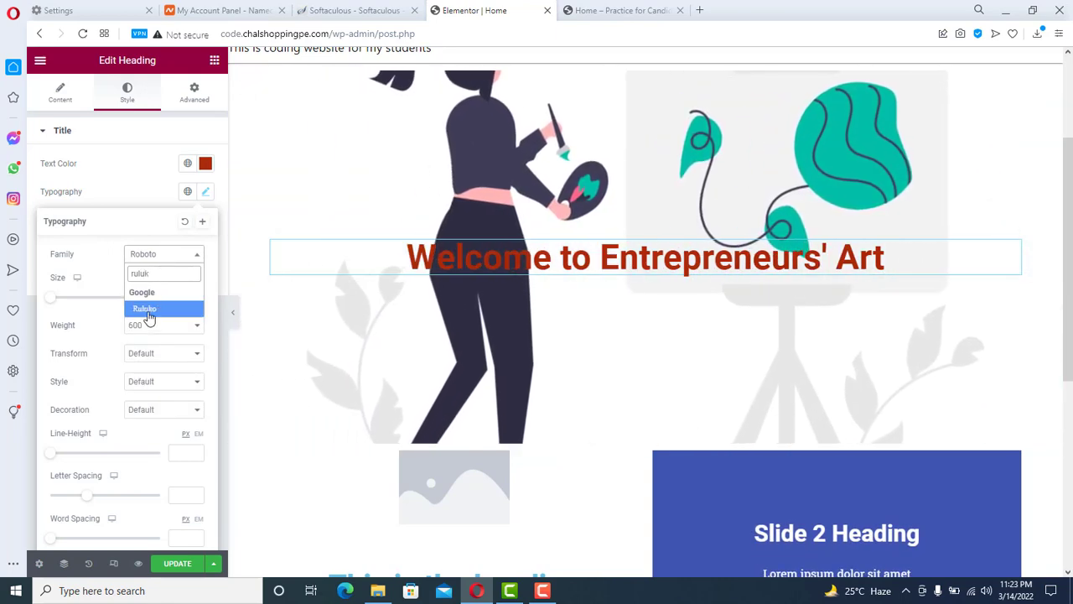
click(147, 309)
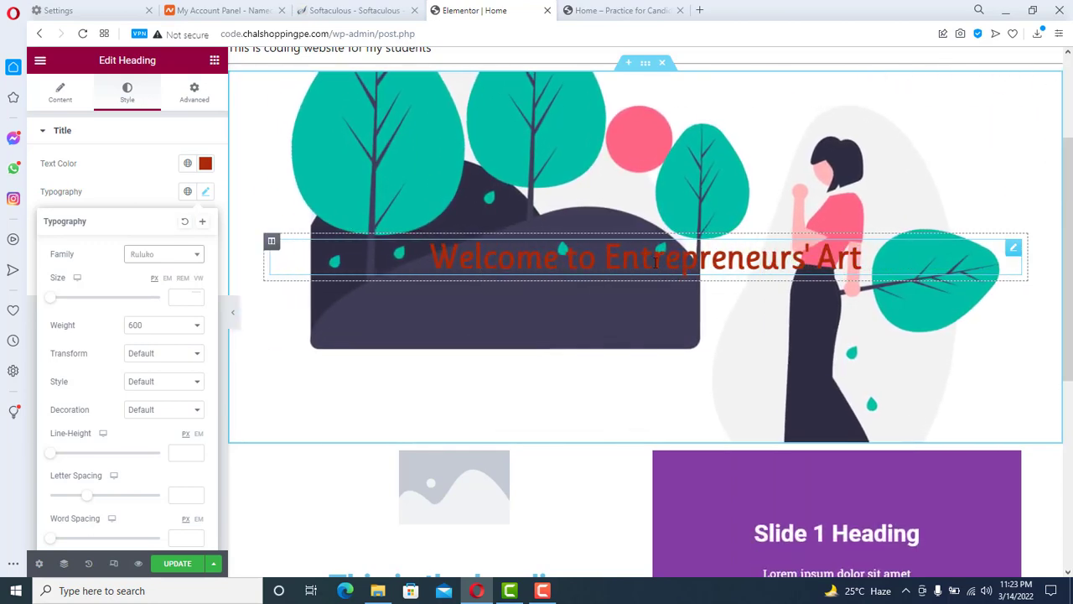
scroll(432, 240, down, 3)
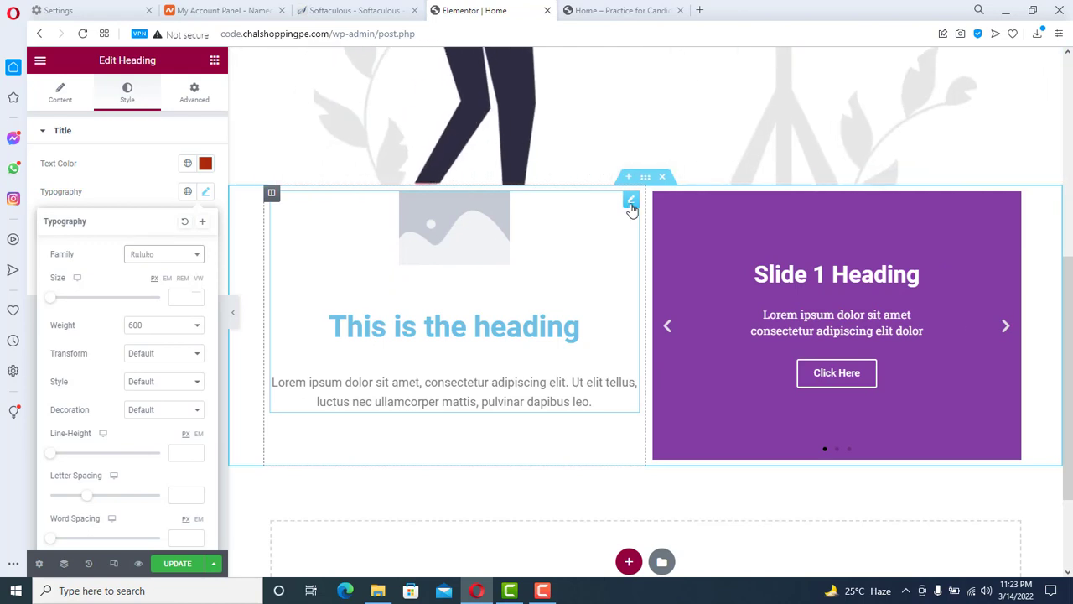
- Select the Image Box and start uploading a new picture for it
click(630, 202)
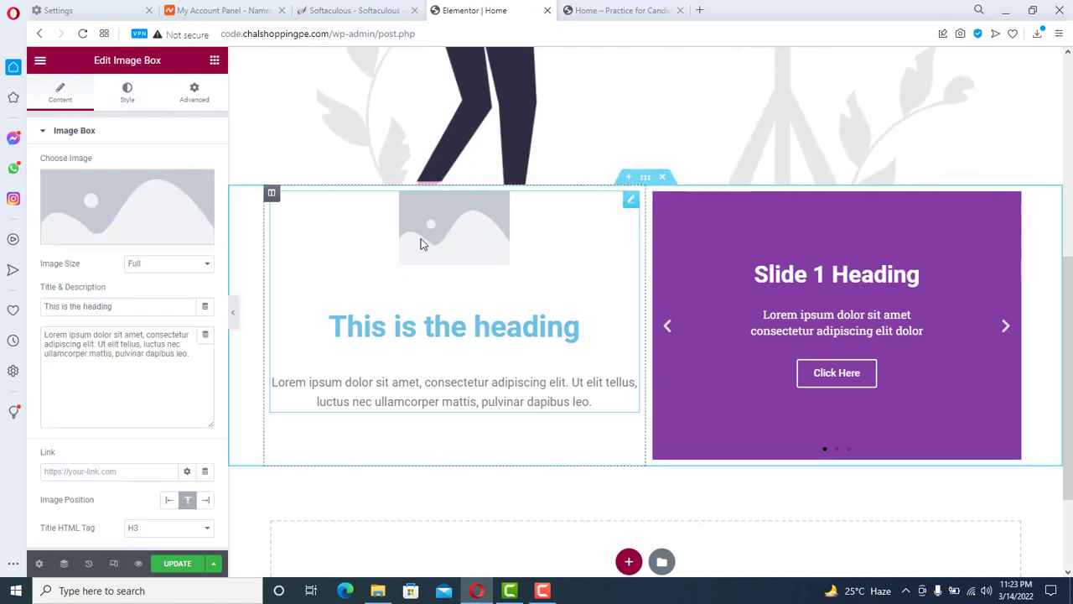
click(123, 206)
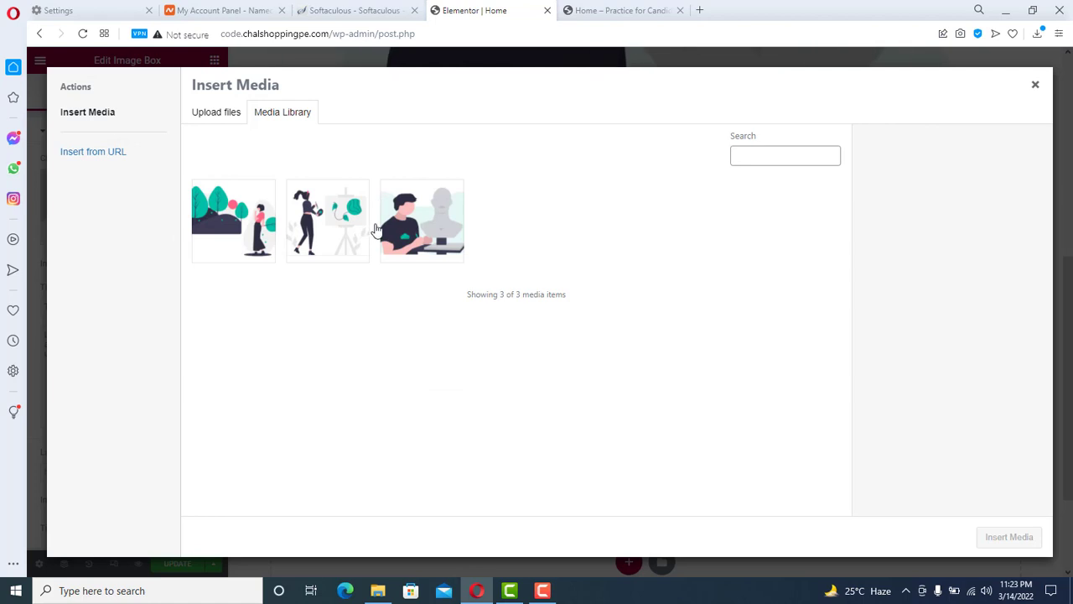
click(216, 120)
click(592, 308)
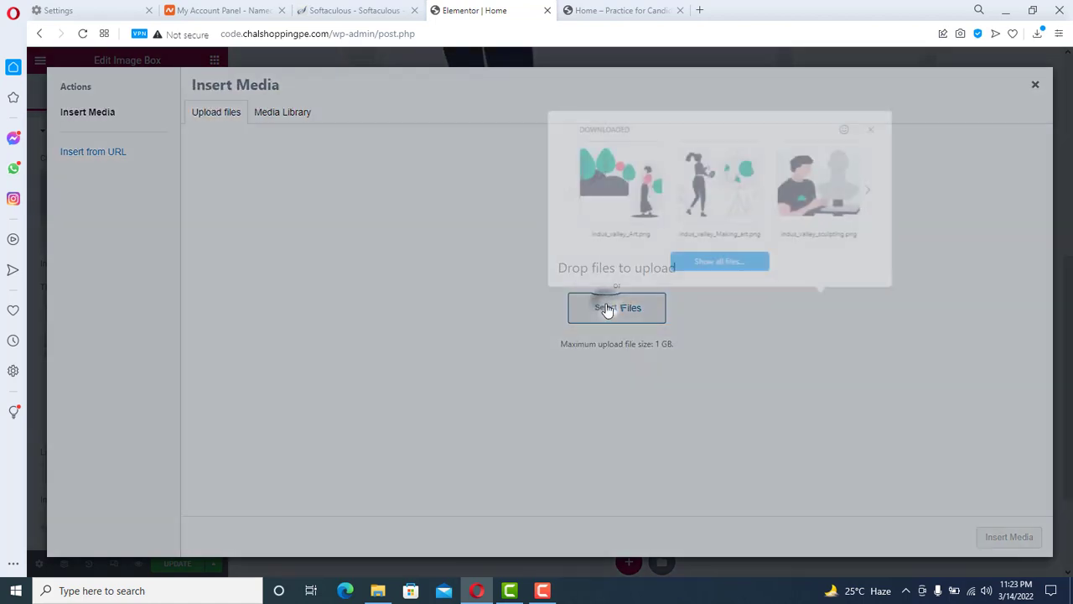
- Upload indus_valley_art_thinking.png from recent downloads and insert it into the image box
click(869, 197)
click(869, 197)
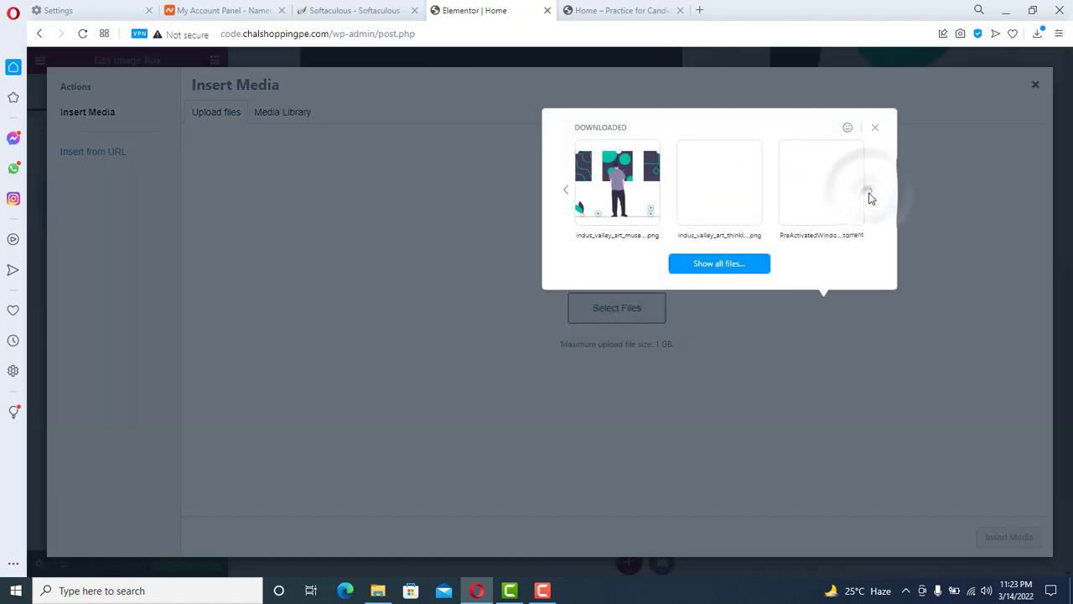
click(870, 197)
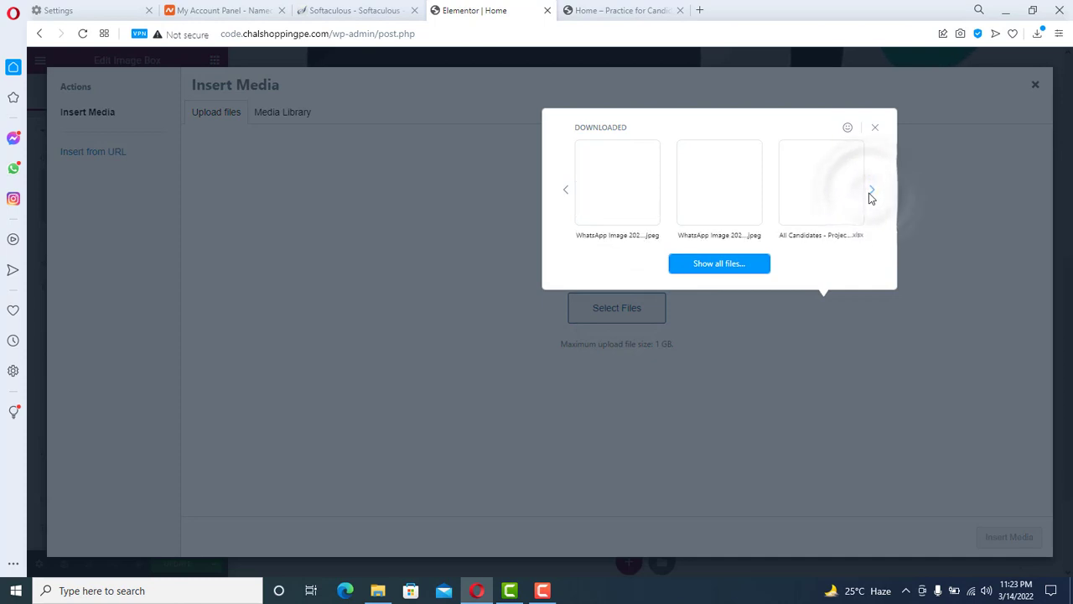
click(869, 197)
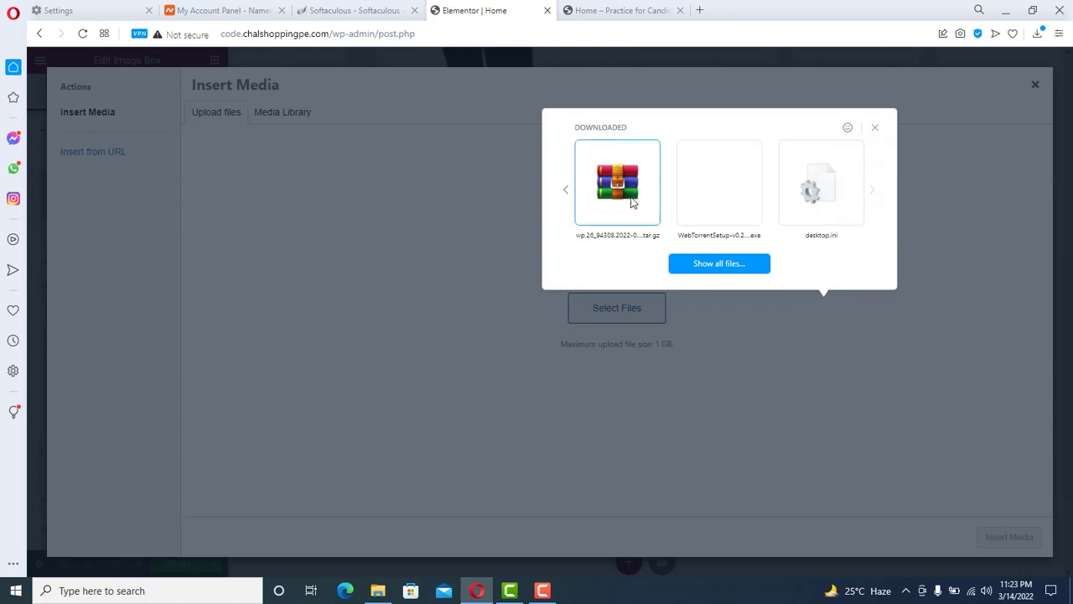
click(565, 199)
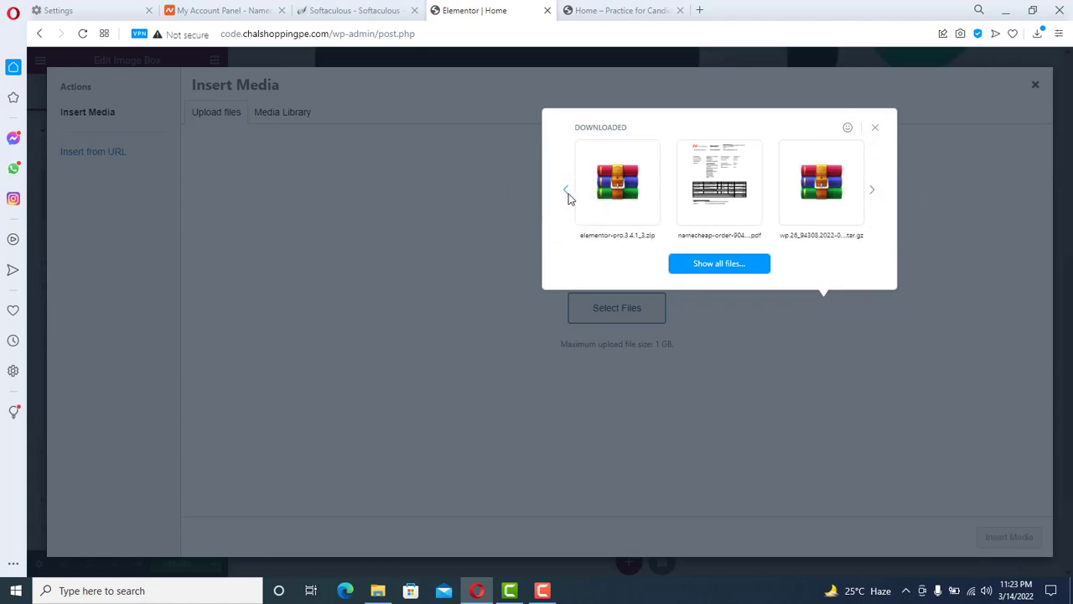
click(567, 198)
click(566, 198)
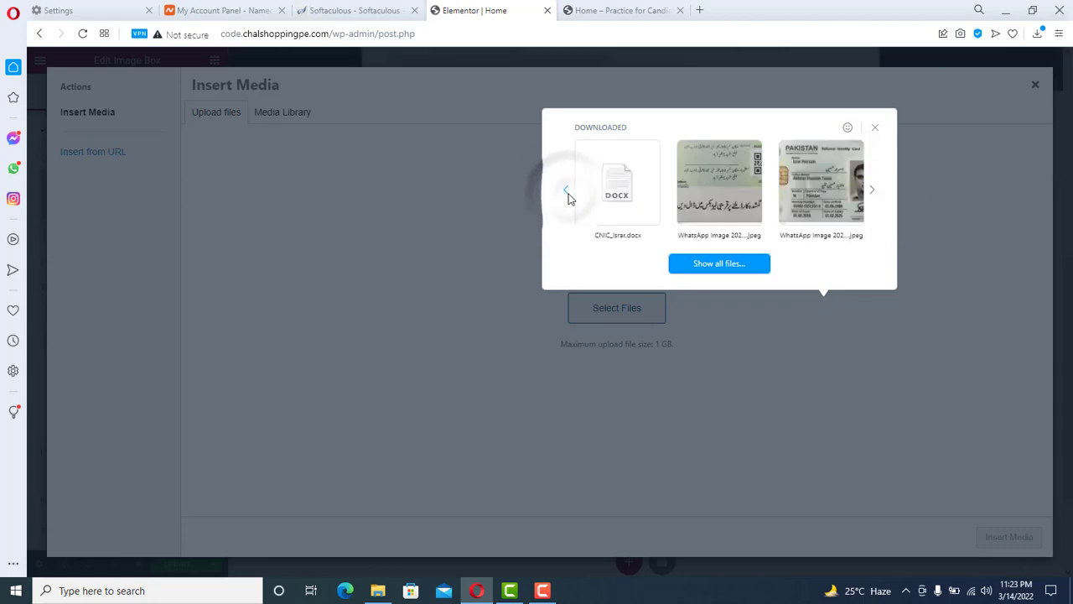
click(566, 198)
click(567, 198)
drag(839, 210, 638, 301)
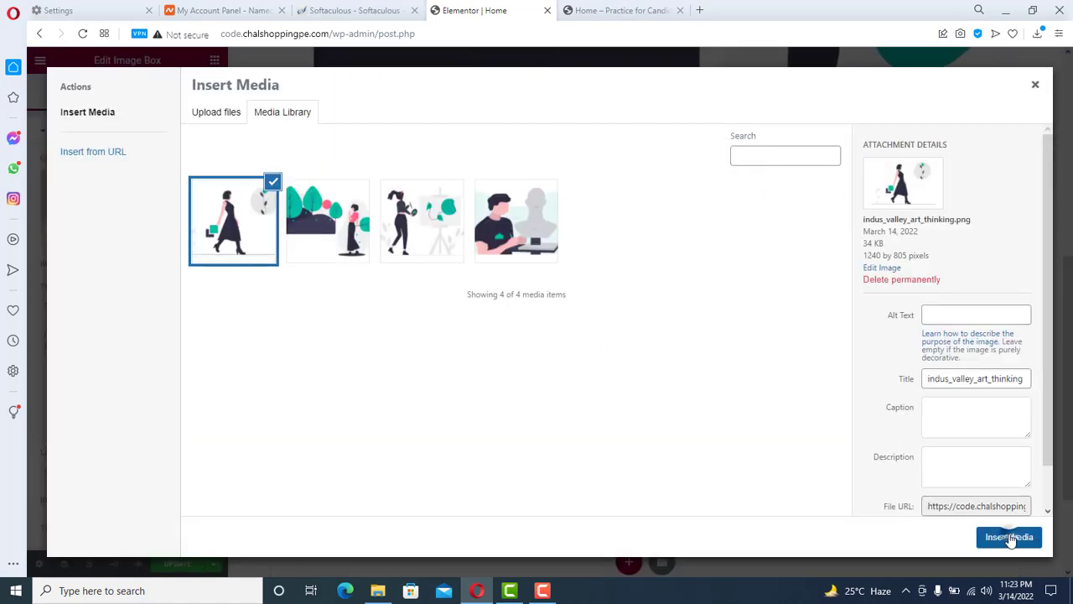
click(1009, 537)
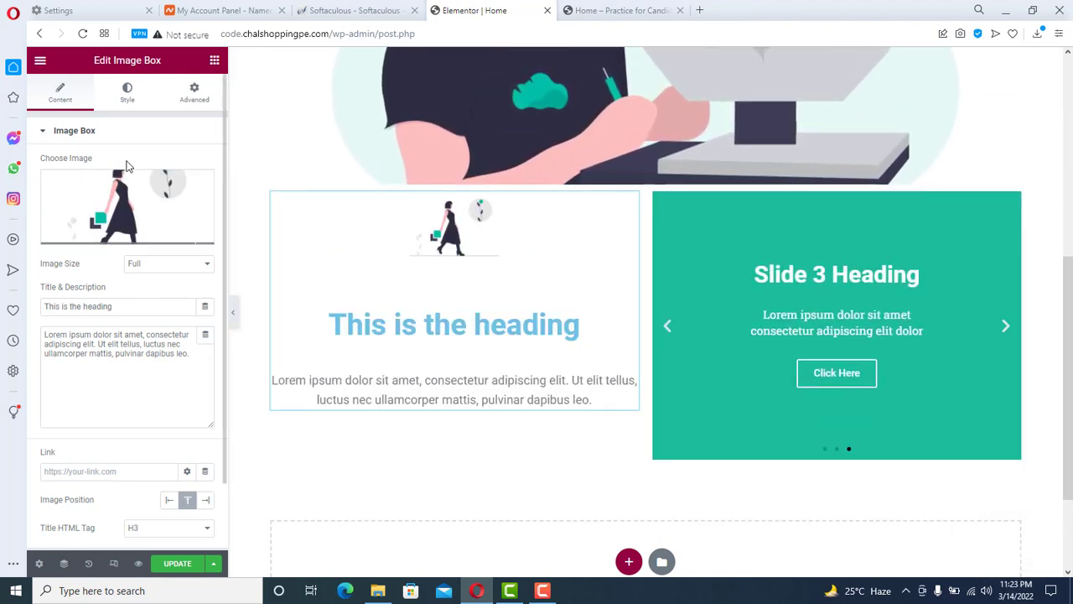
- Widen the image box picture to 49% and change its hover animation from Pop to Hang
click(126, 94)
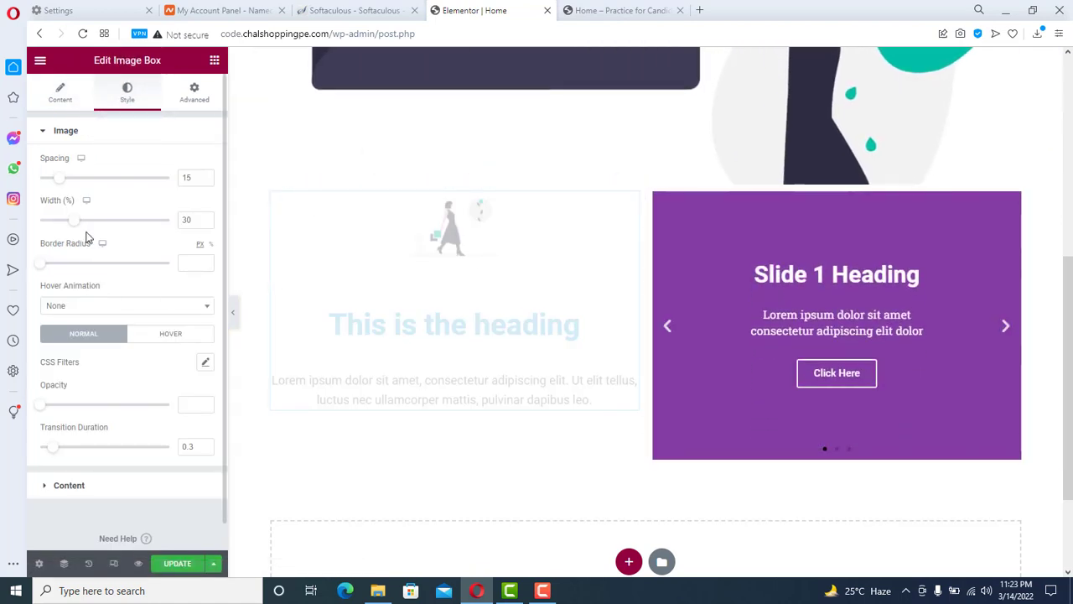
drag(76, 223, 101, 230)
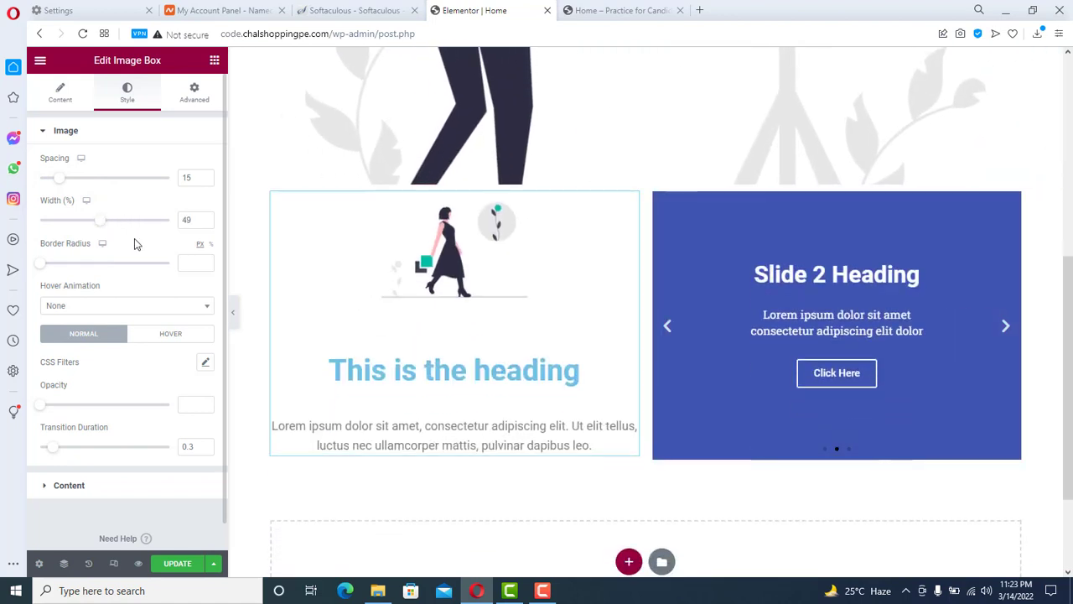
click(127, 305)
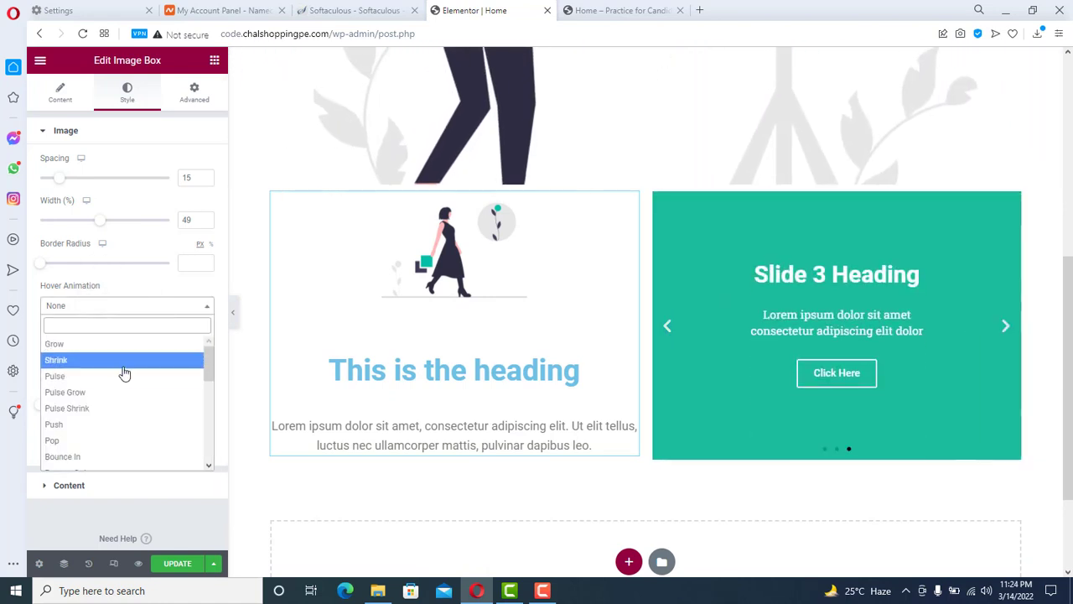
click(132, 441)
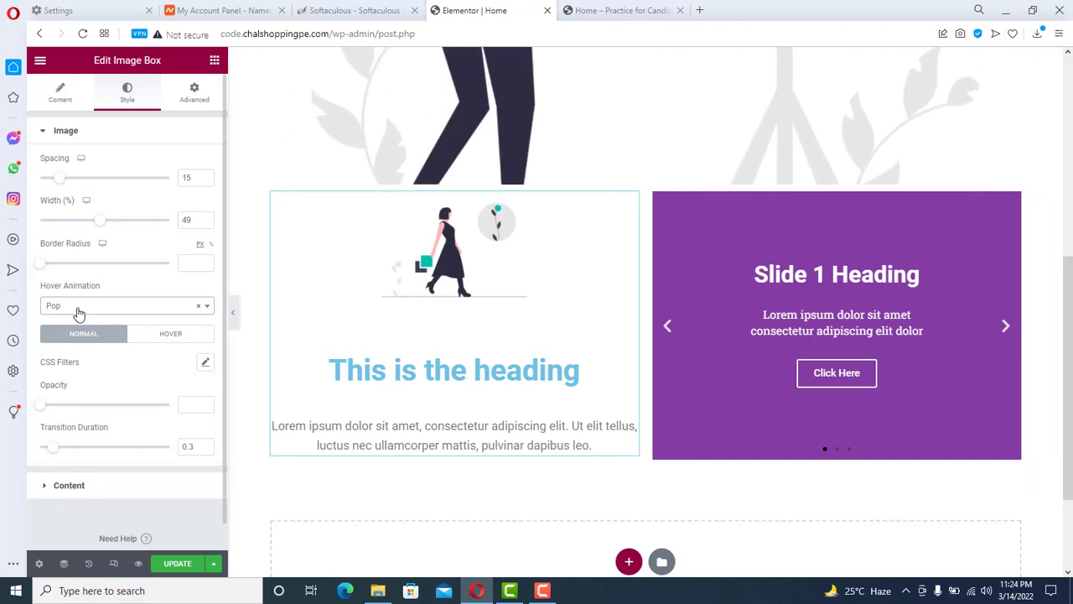
click(78, 308)
drag(208, 373, 209, 439)
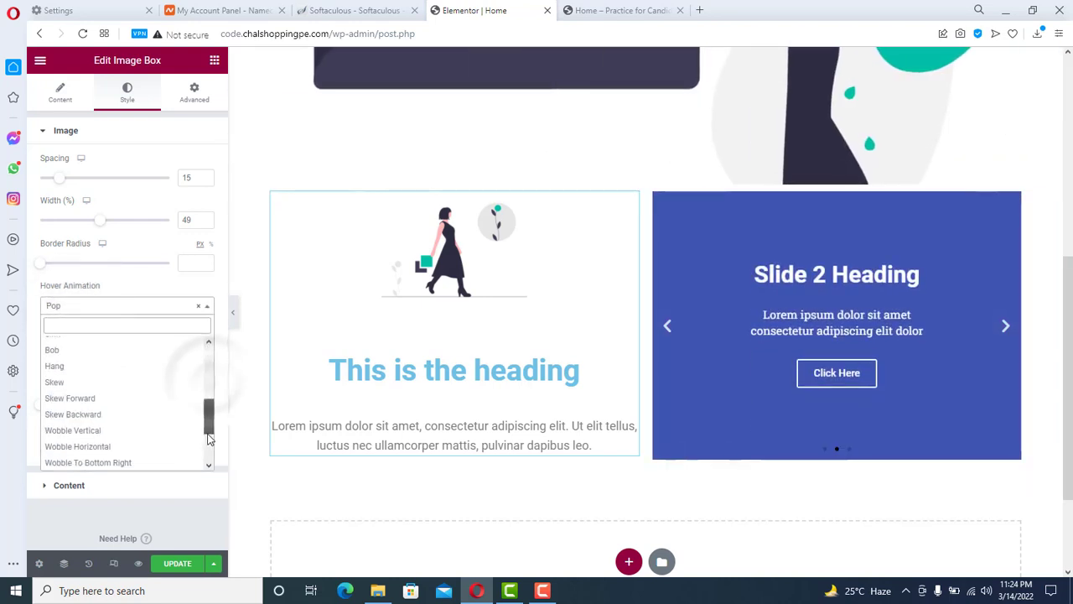
click(77, 366)
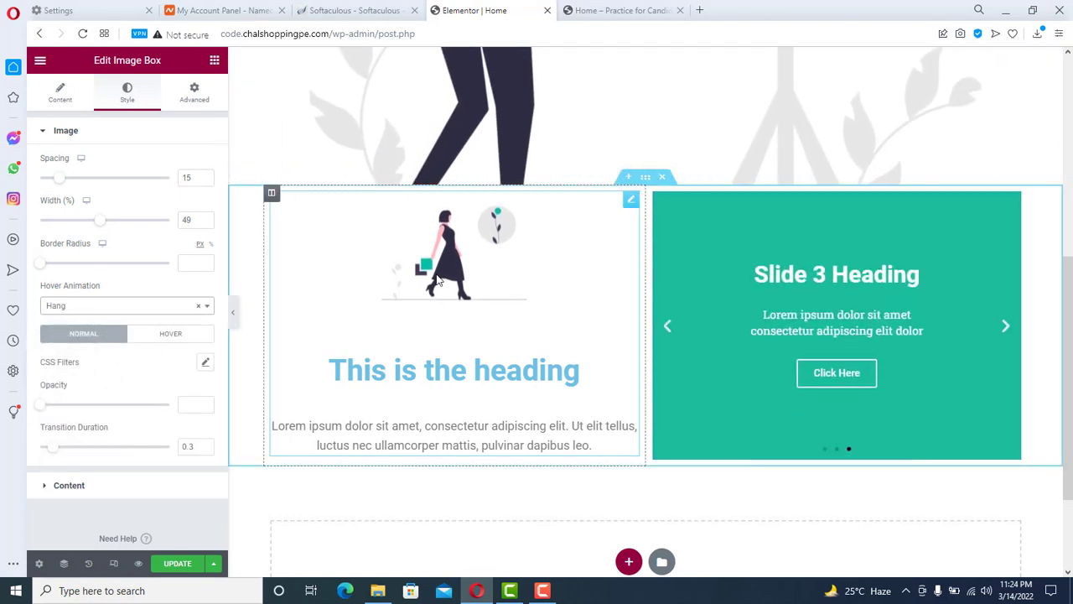
- Replace the placeholder image box heading with 'Project 1', correcting the mistyped 'Product'
click(538, 376)
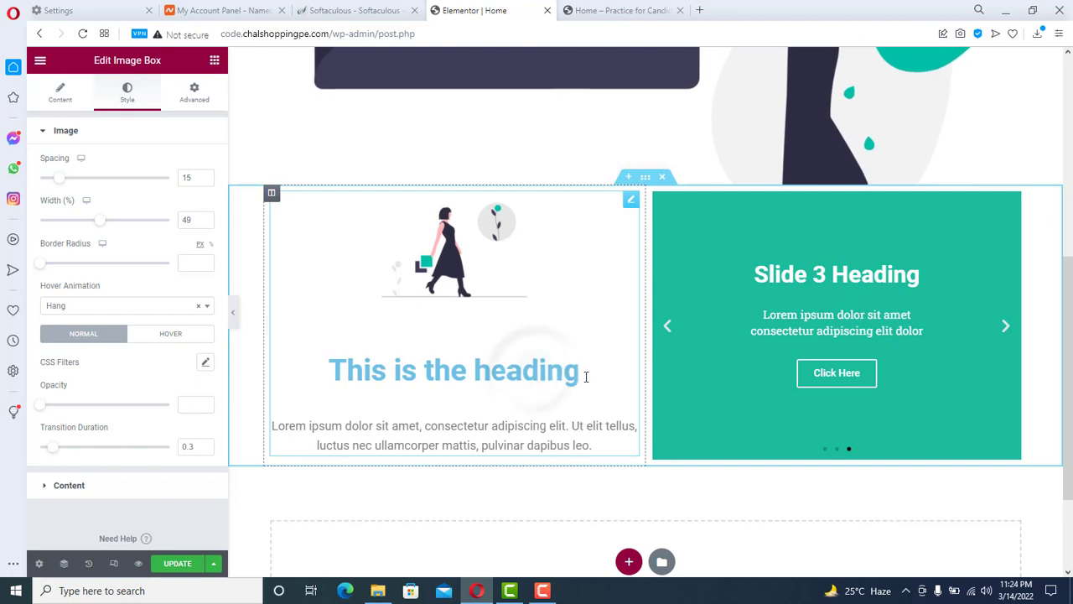
drag(585, 374, 307, 371)
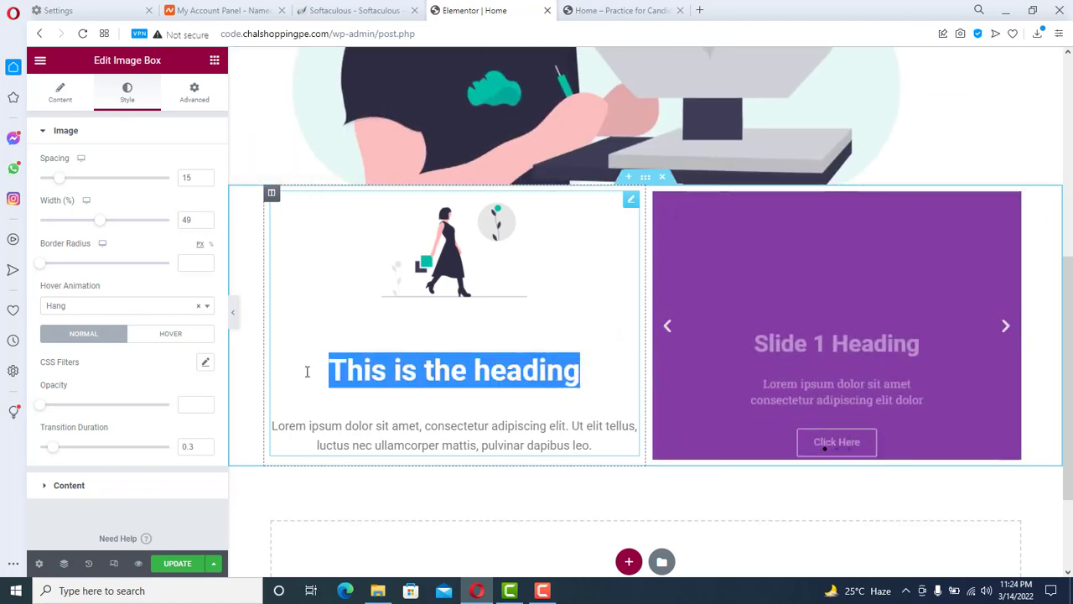
key(BackSpace)
text(P)
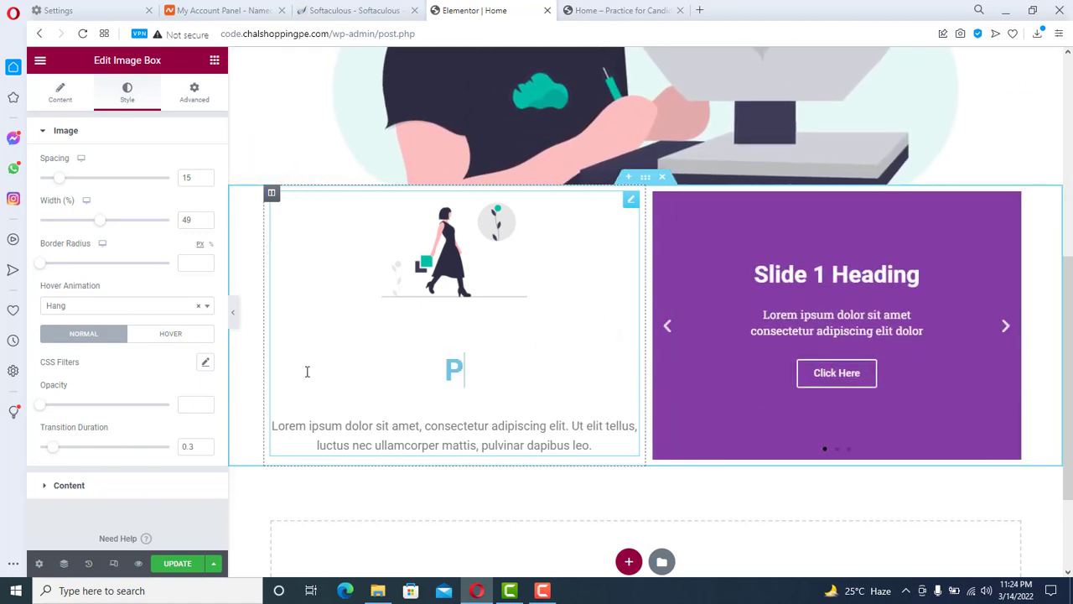
text(roduct 1)
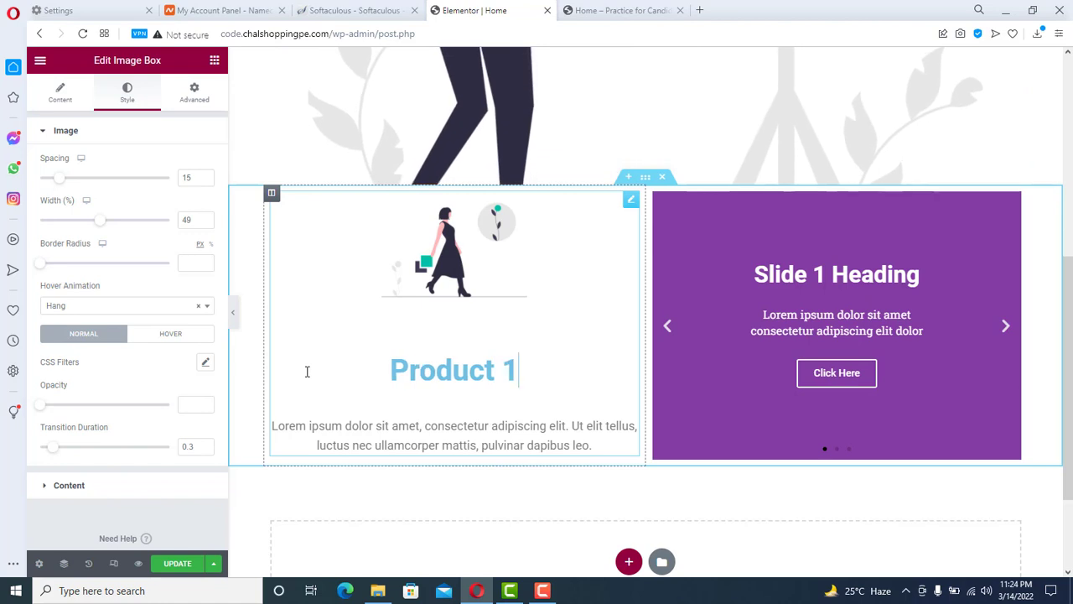
key(BackSpace)
key(BackSpace)
key(BackSpace)
key(BackSpace)
key(BackSpace)
key(BackSpace)
key(BackSpace)
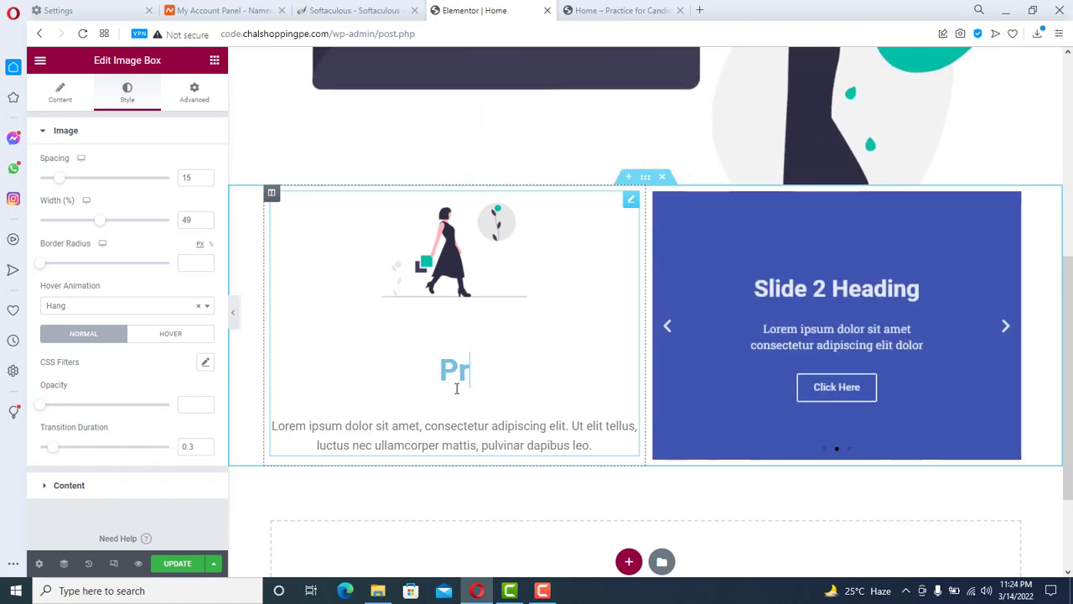
text(oject 1)
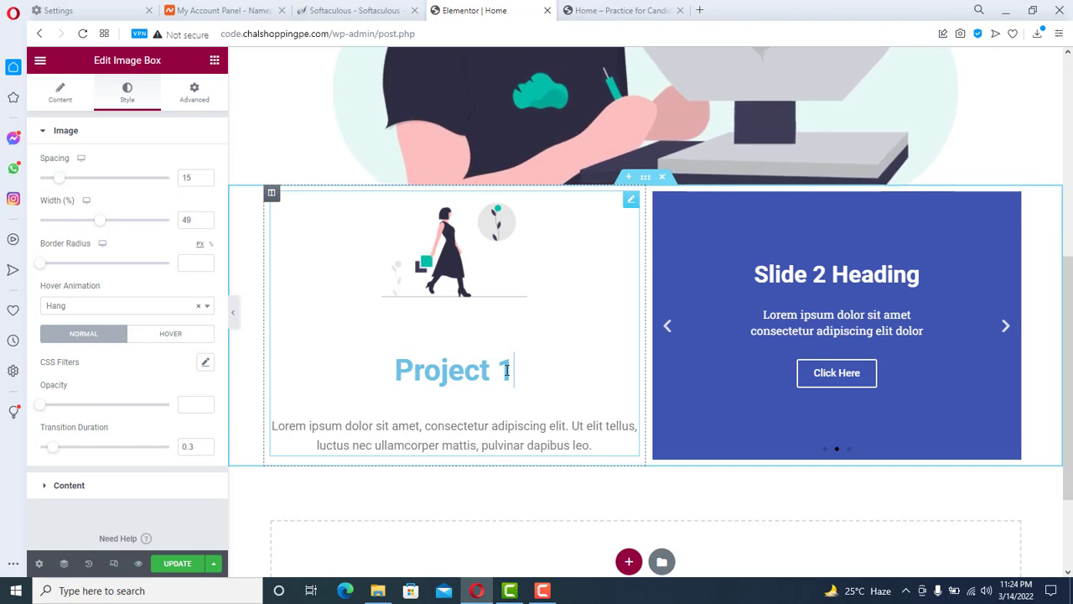
triple_click(507, 370)
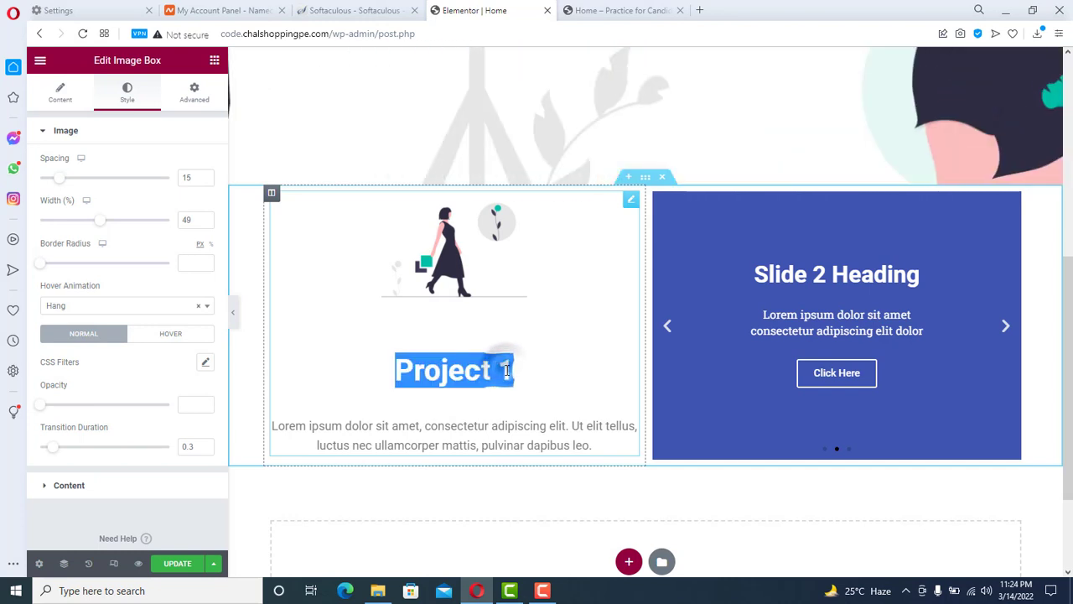
click(60, 93)
click(130, 92)
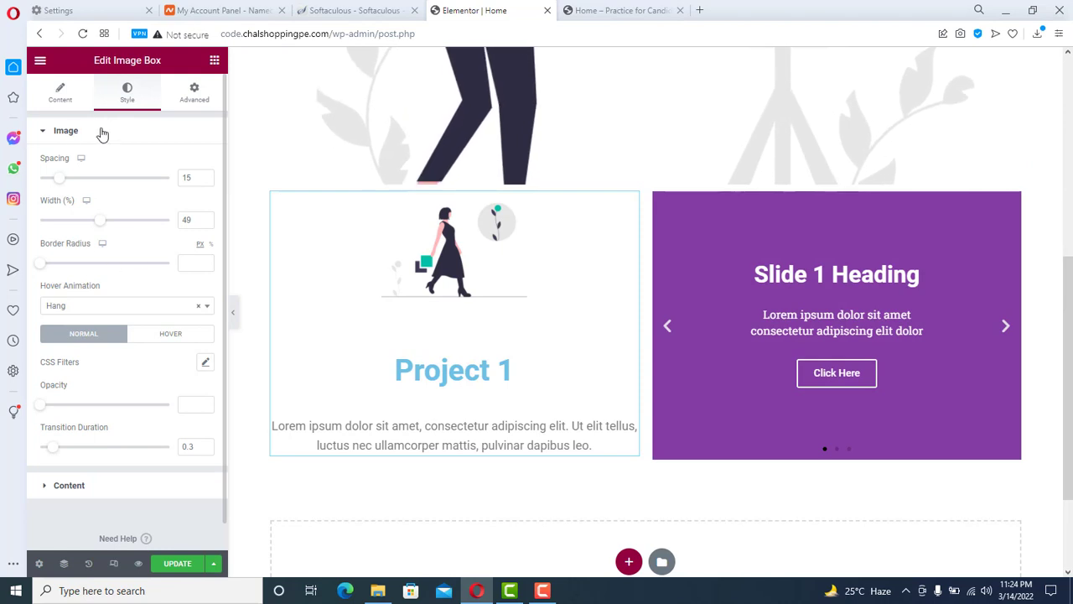
- Set the Project 1 title colour to the dark grey Secondary global colour
click(102, 132)
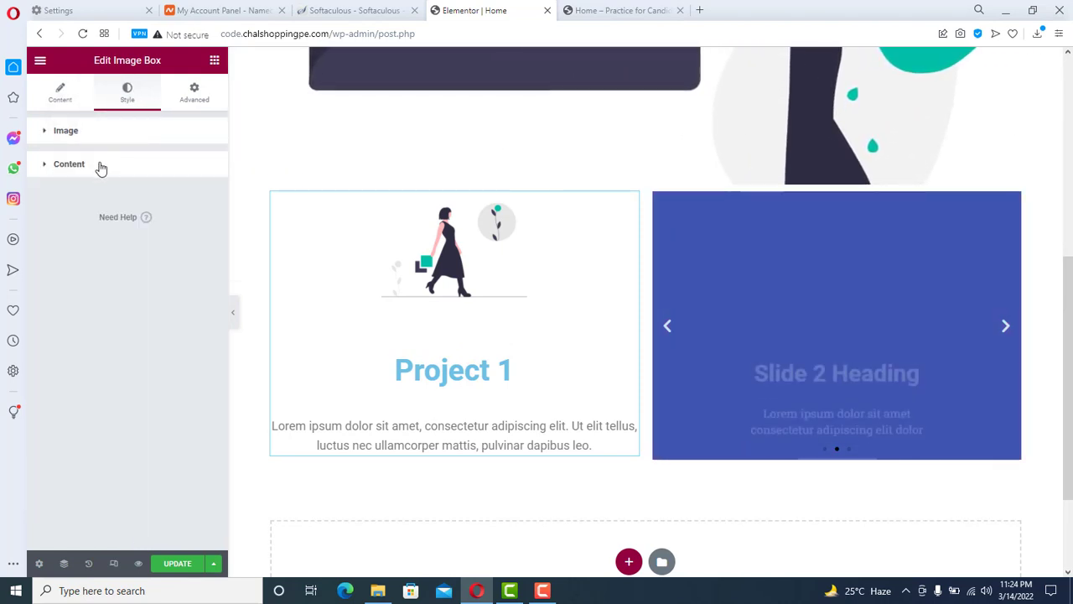
click(99, 166)
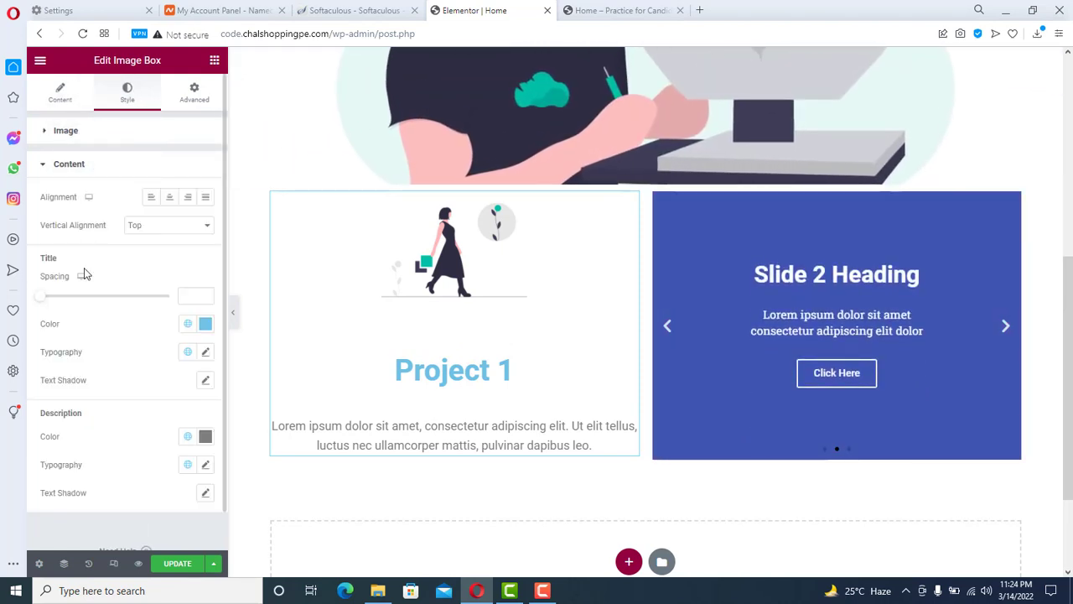
drag(41, 260, 60, 262)
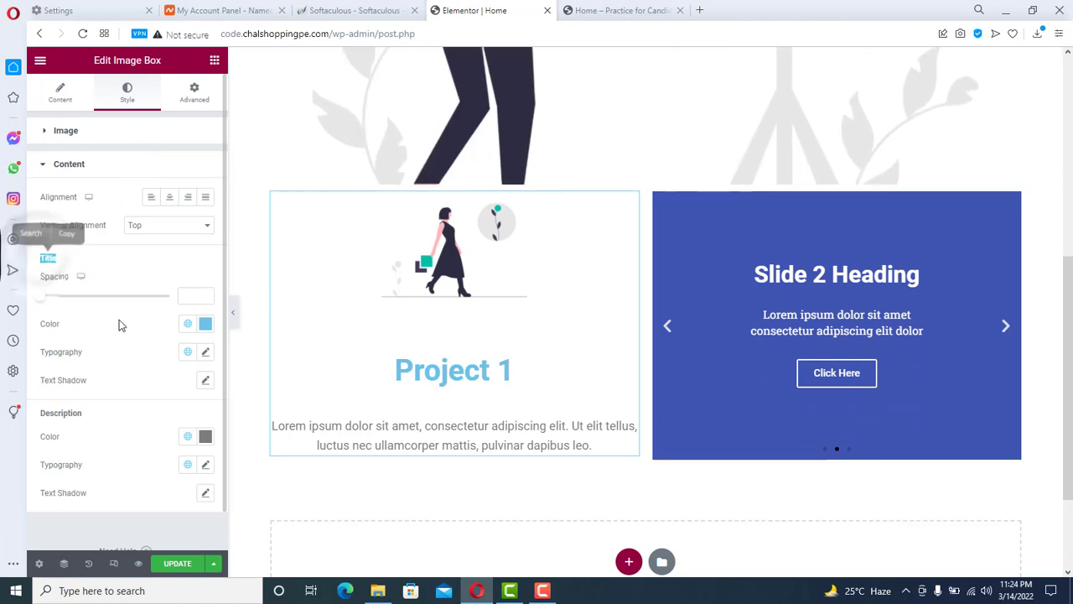
drag(40, 412, 84, 414)
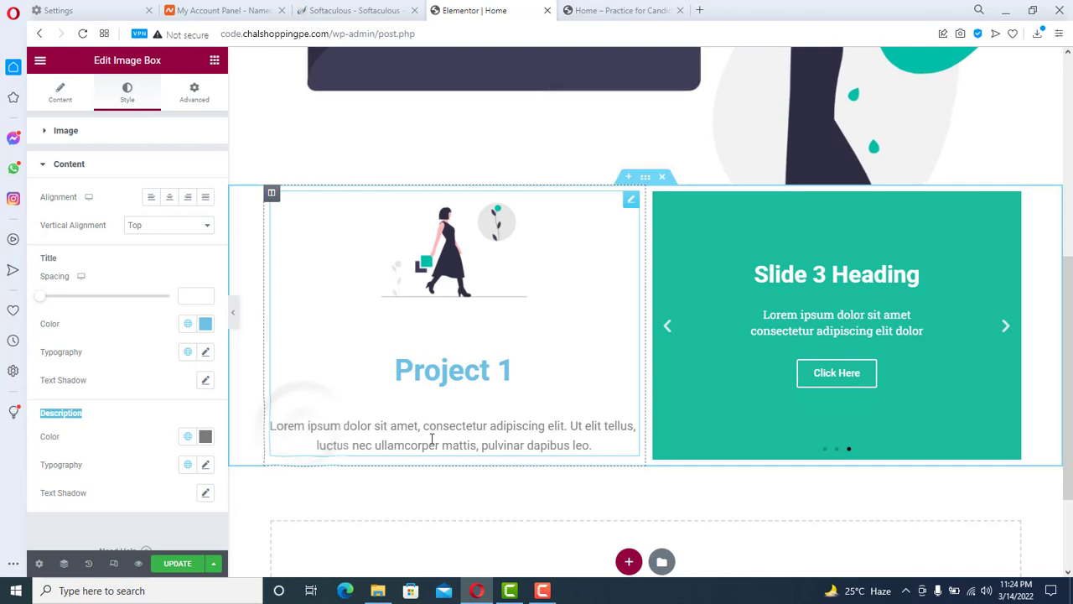
drag(598, 444, 353, 426)
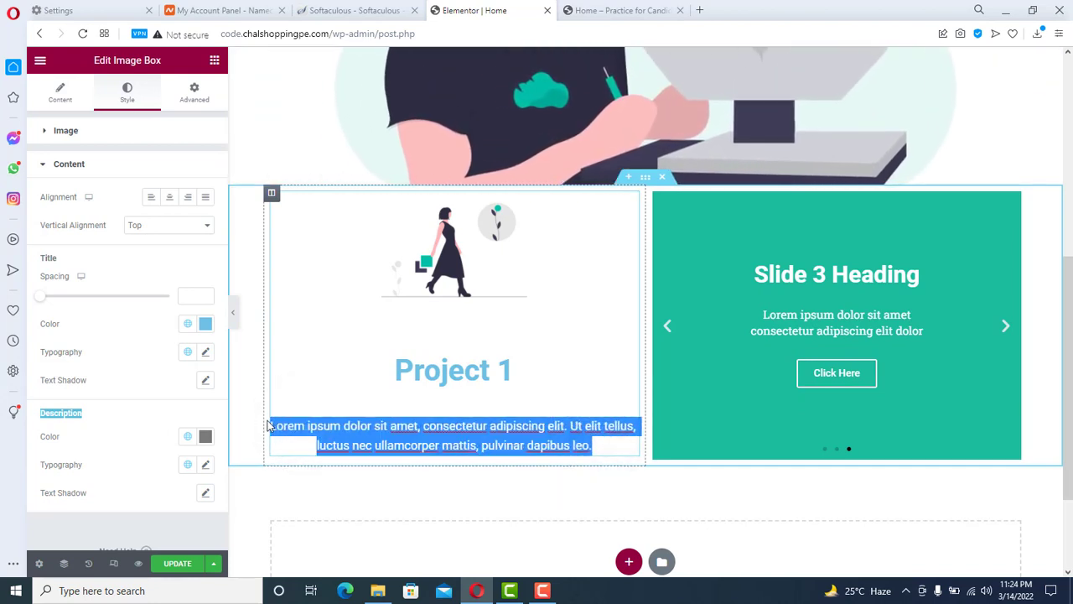
click(514, 371)
drag(513, 370, 392, 362)
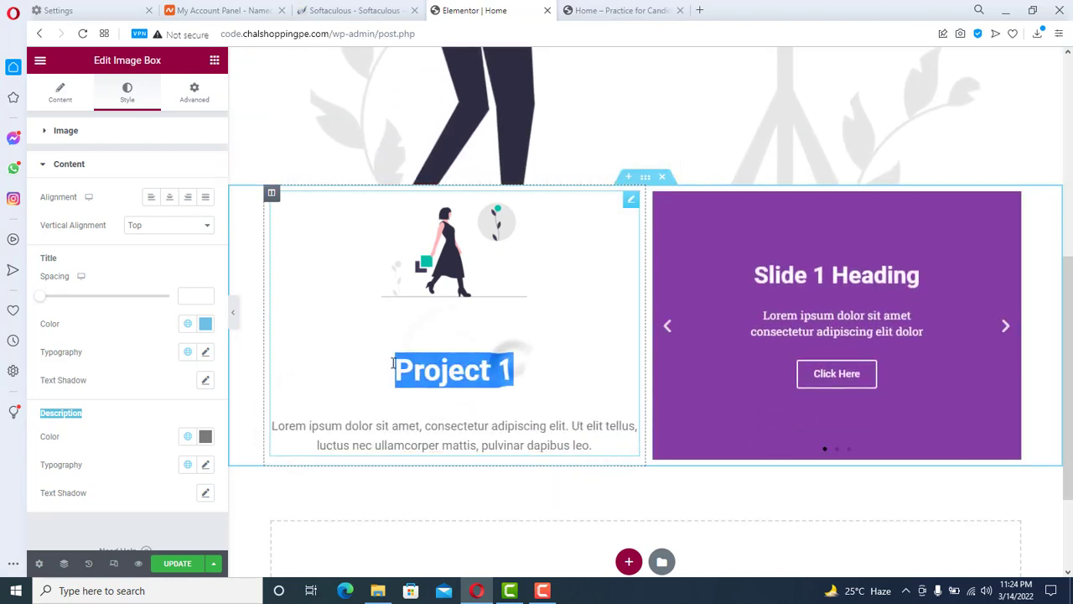
click(187, 326)
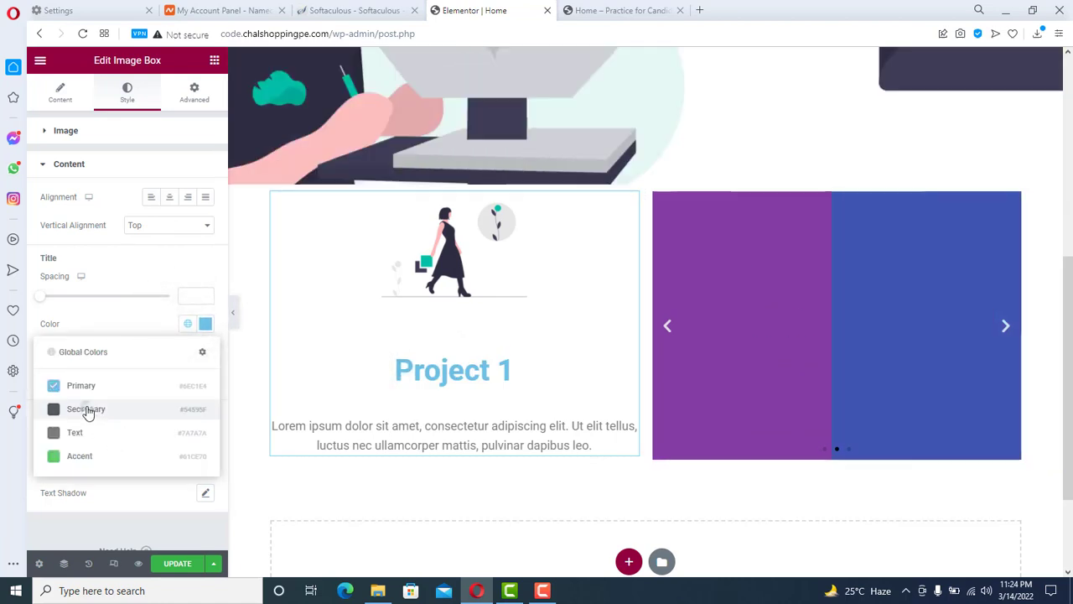
click(89, 412)
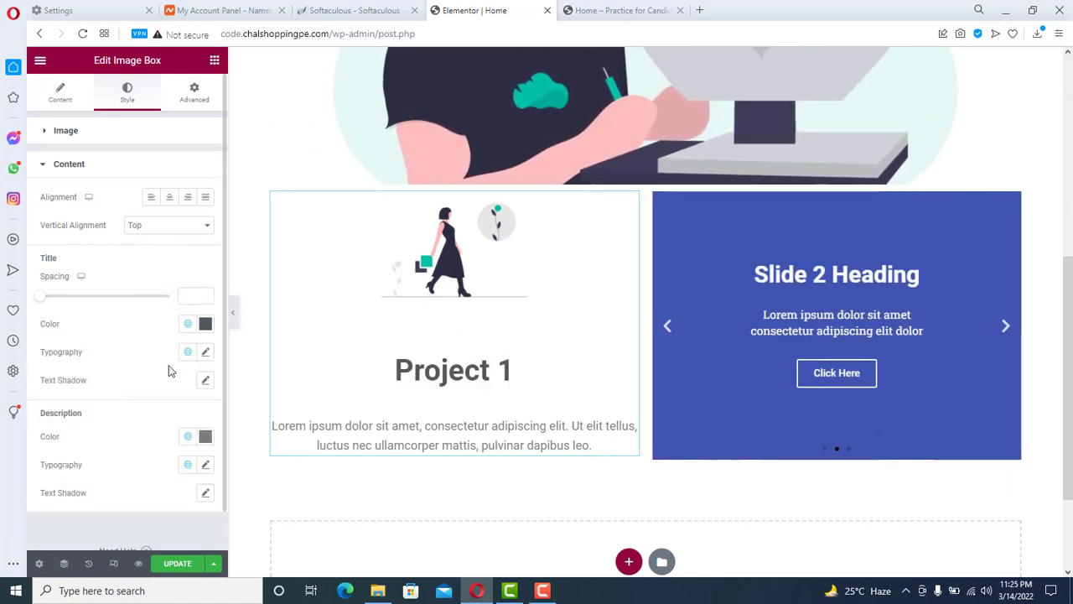
- Set the title font family to Ruluko, then add an empty section above the project row
click(207, 353)
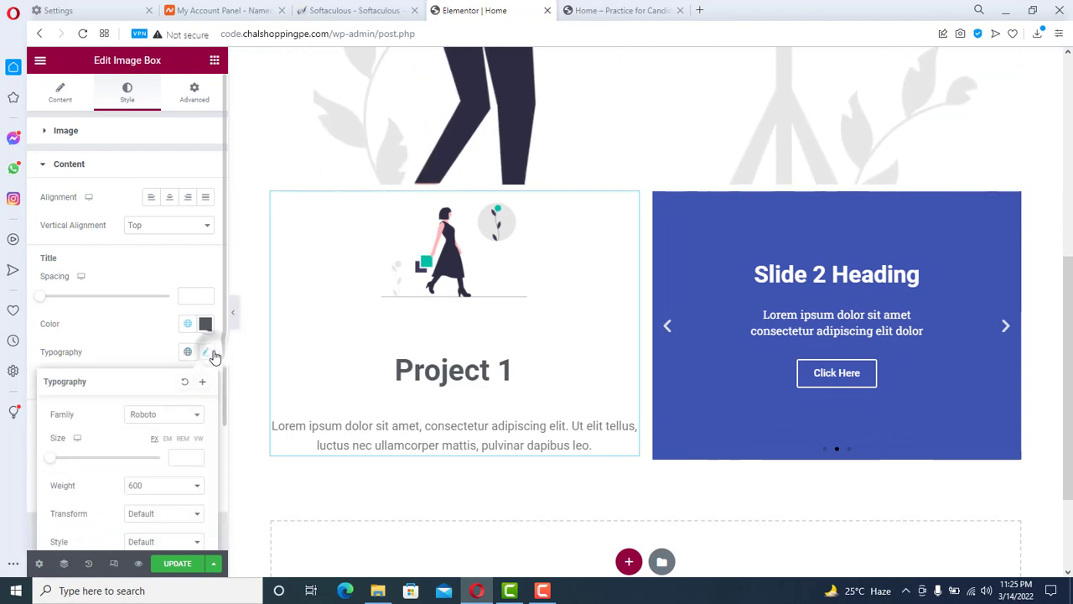
click(165, 414)
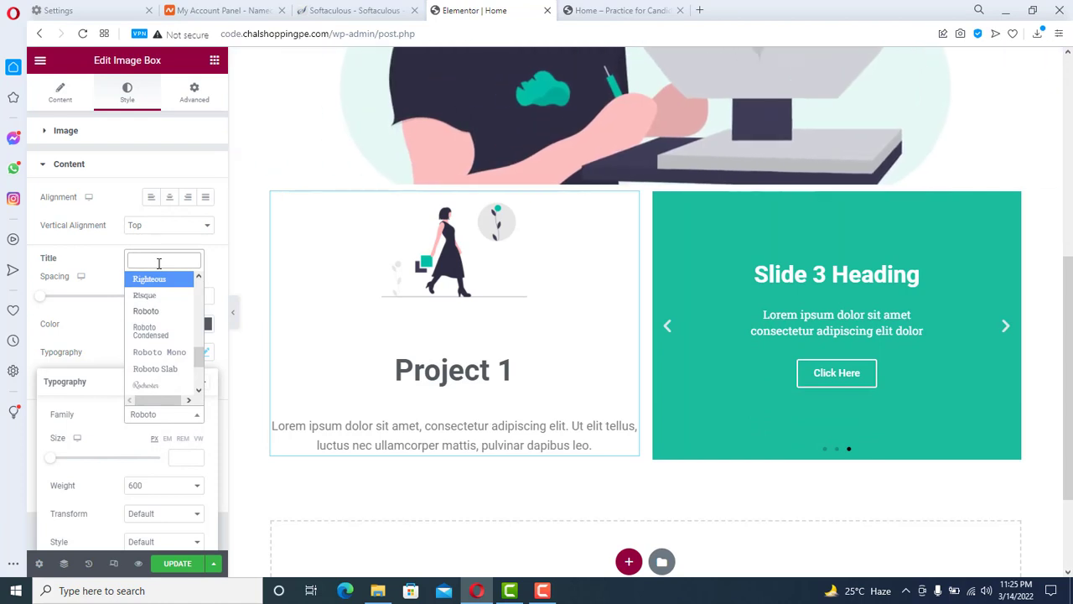
text(rul)
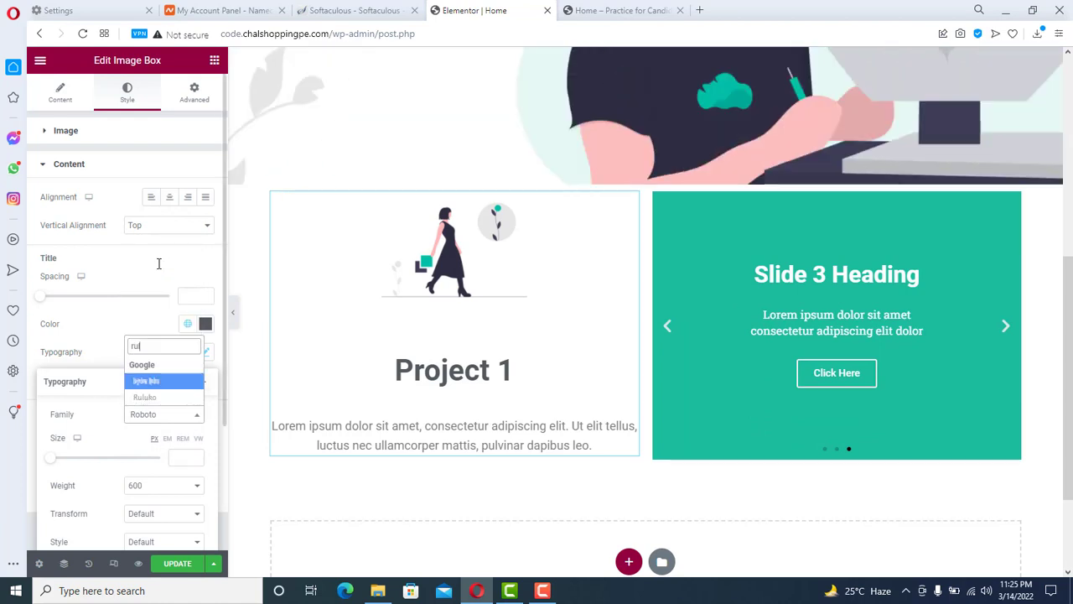
key(Return)
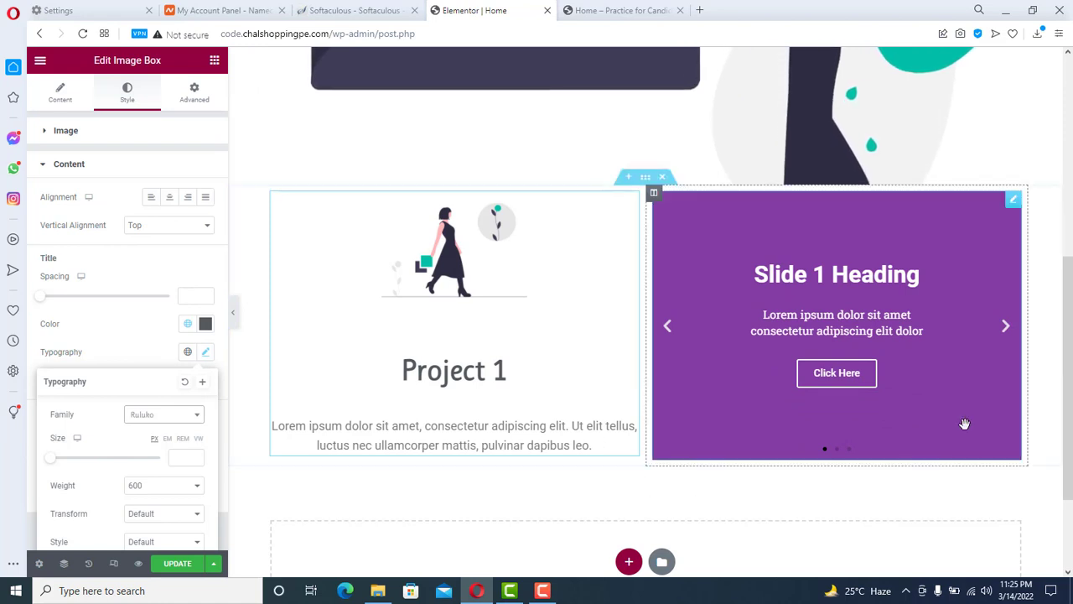
drag(1070, 301, 1068, 276)
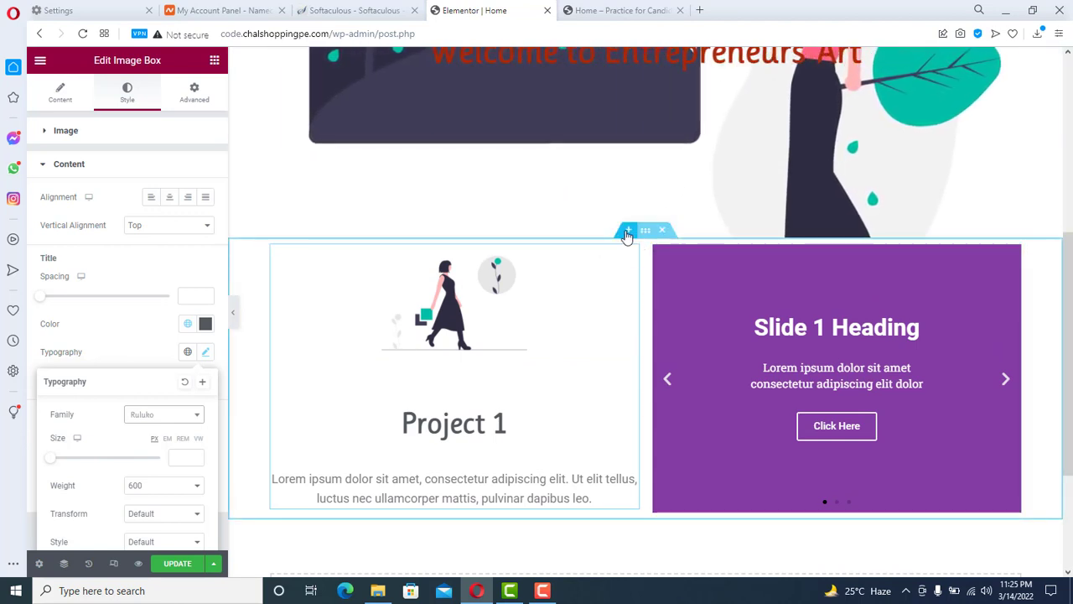
click(627, 231)
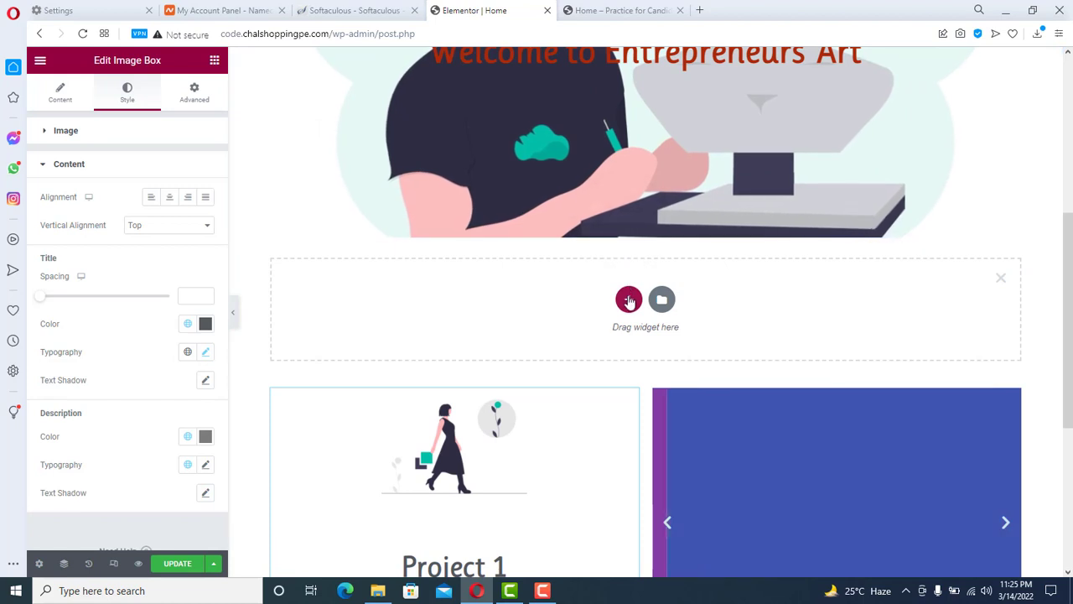
- Make the new section one column and add a centre-aligned 'Full Stack Web Developer' heading
click(628, 300)
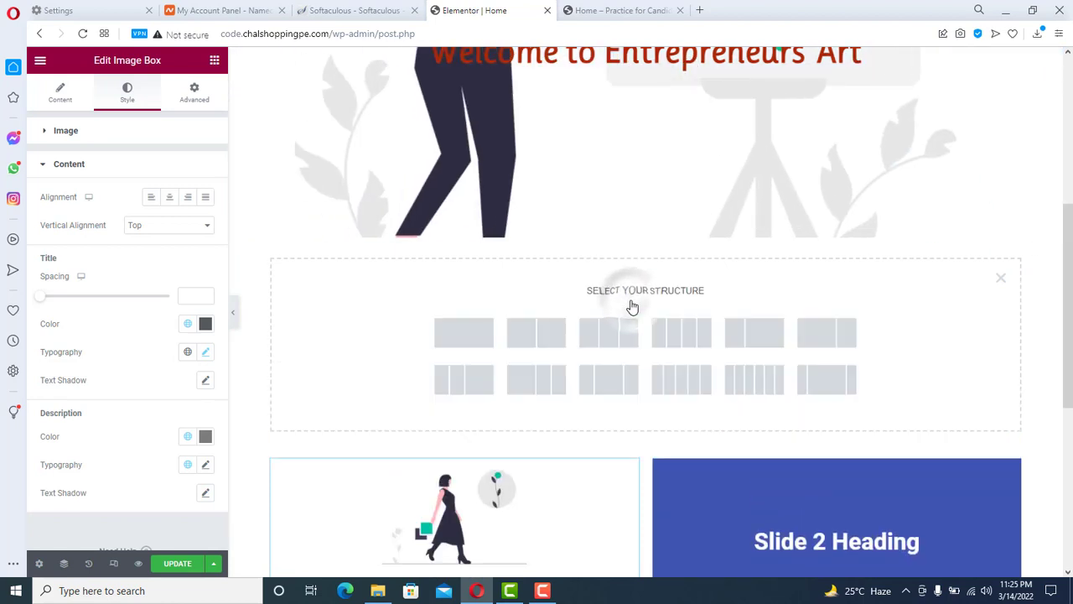
click(461, 335)
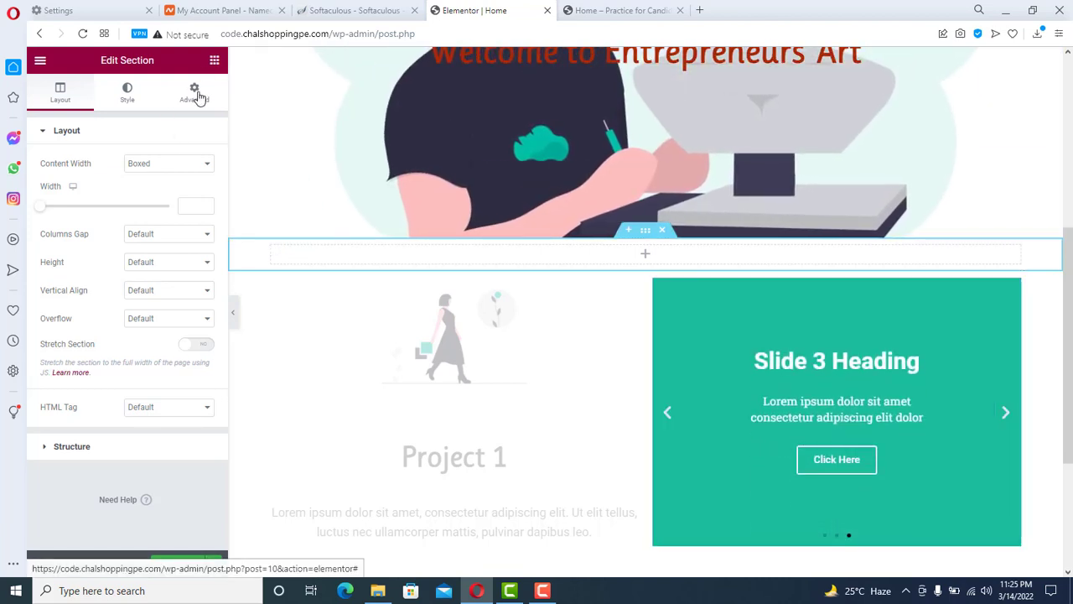
click(215, 60)
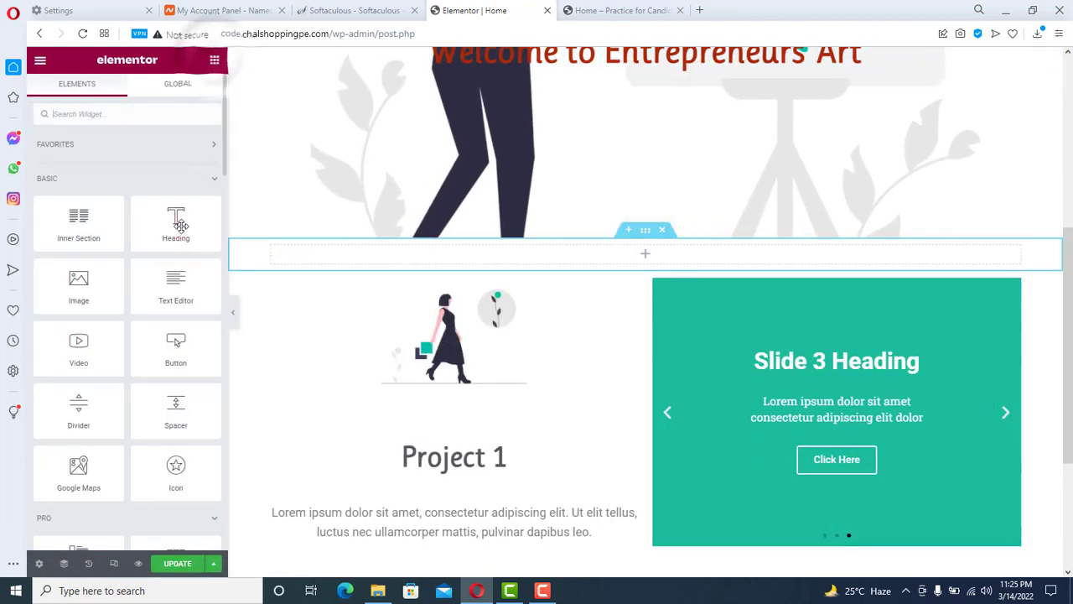
drag(469, 245, 601, 267)
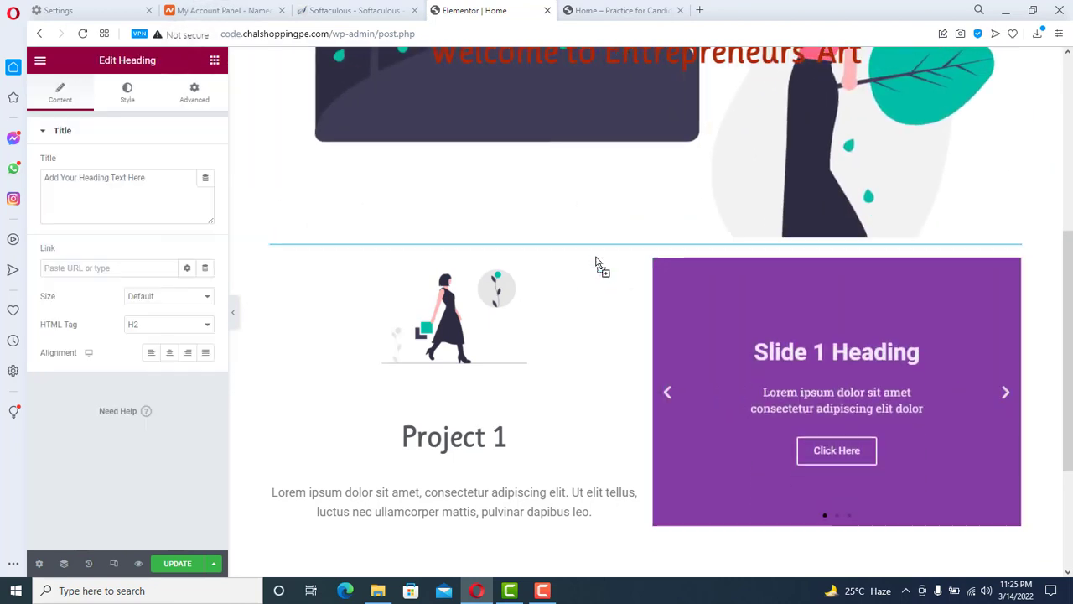
triple_click(281, 260)
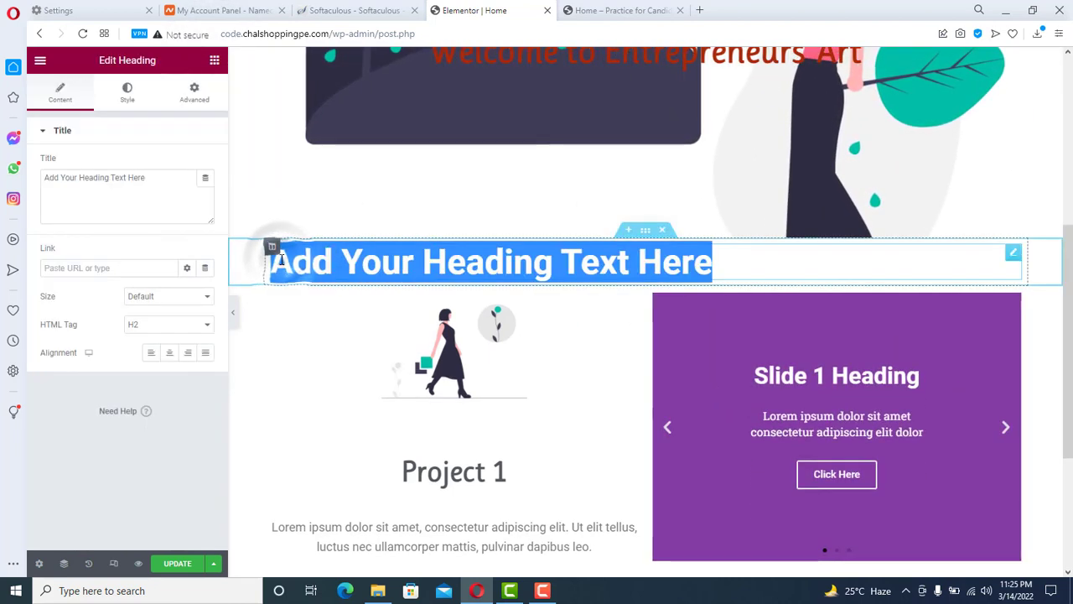
text(Full Sta)
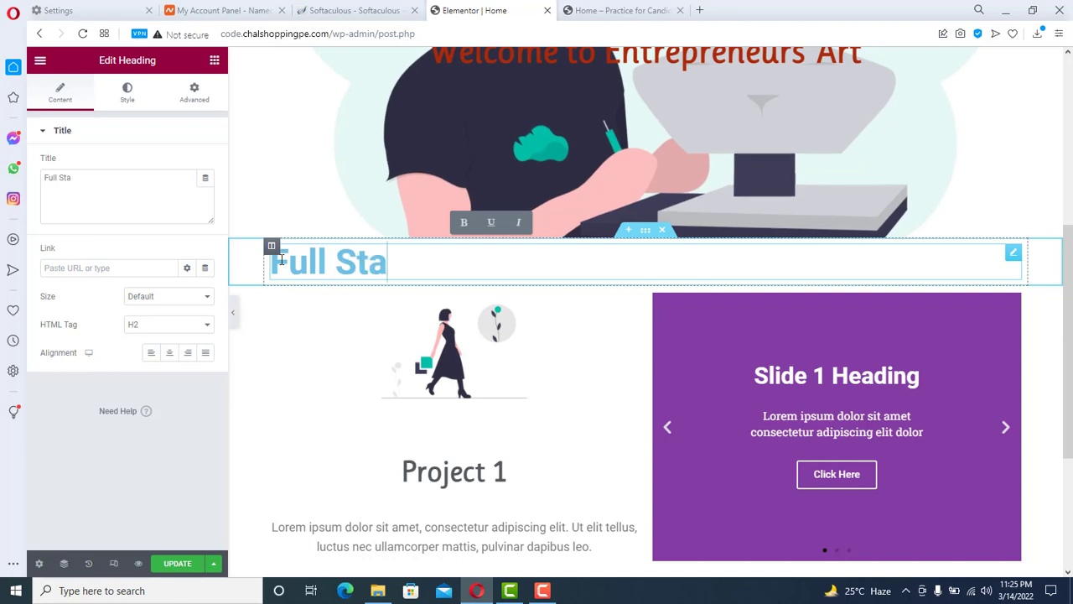
text(ck Web)
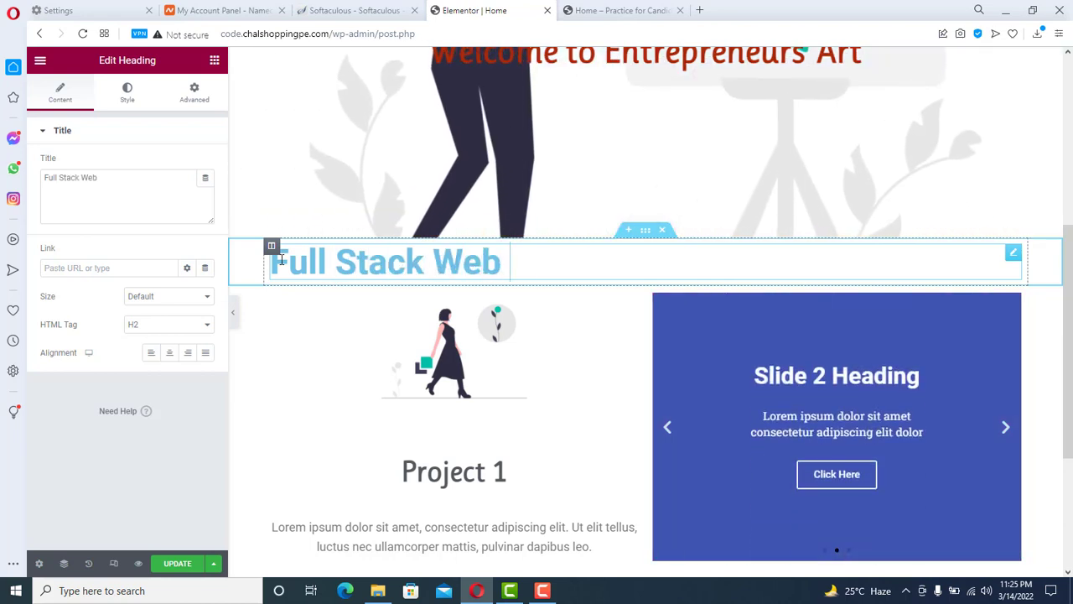
text( Developer)
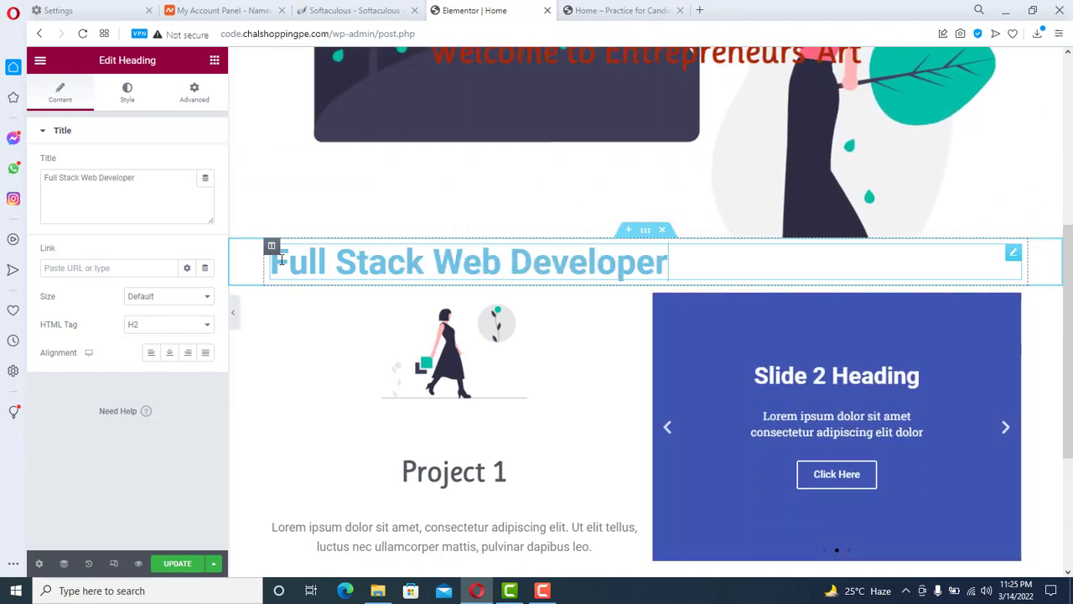
click(169, 353)
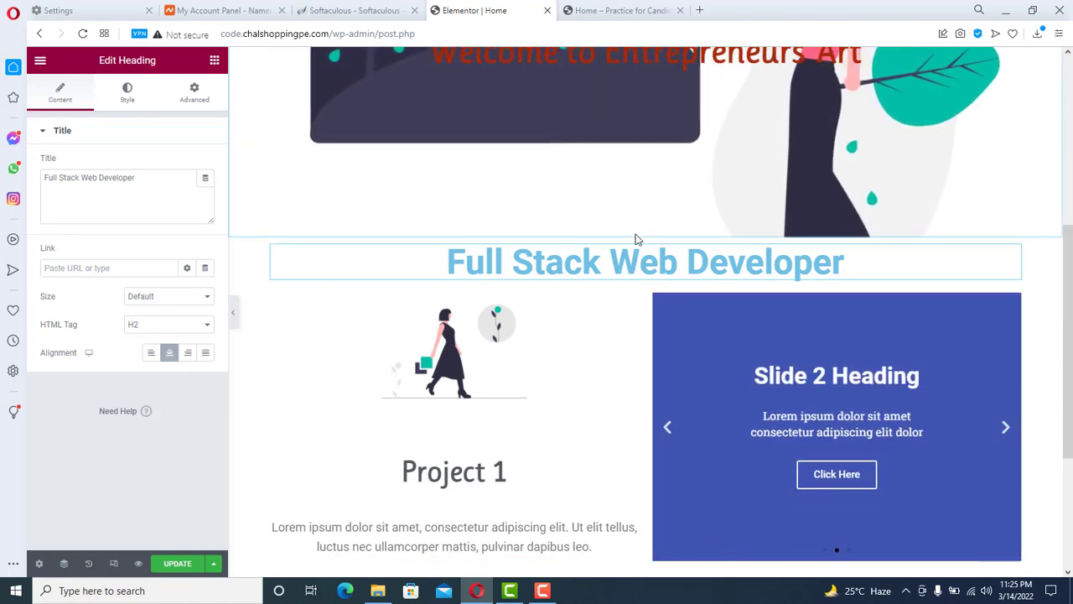
- Switch the heading section's padding units to % and raise top and bottom padding to 5
click(649, 233)
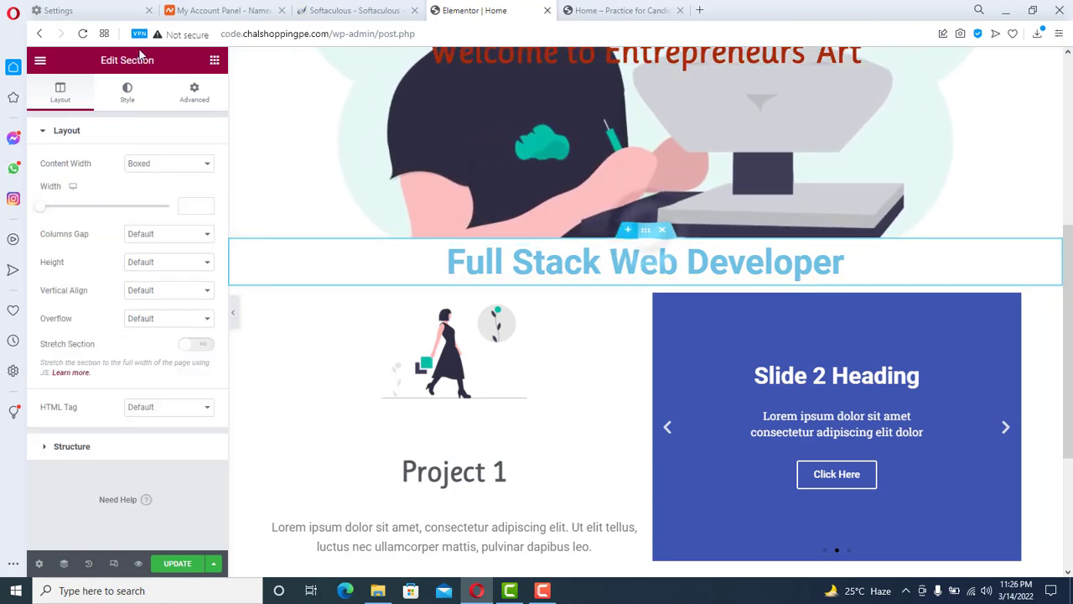
click(192, 94)
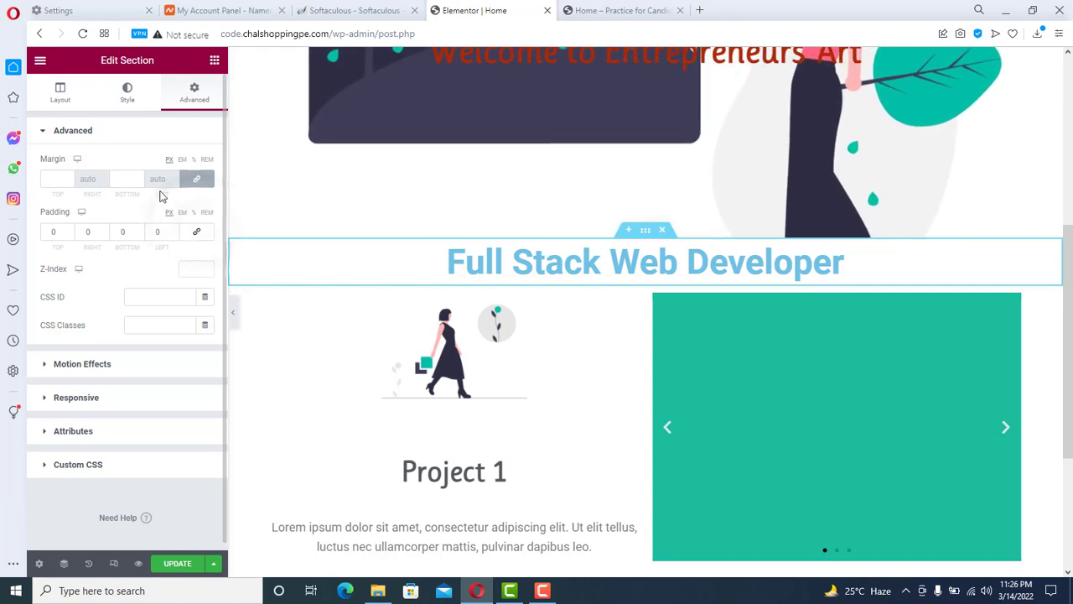
click(193, 212)
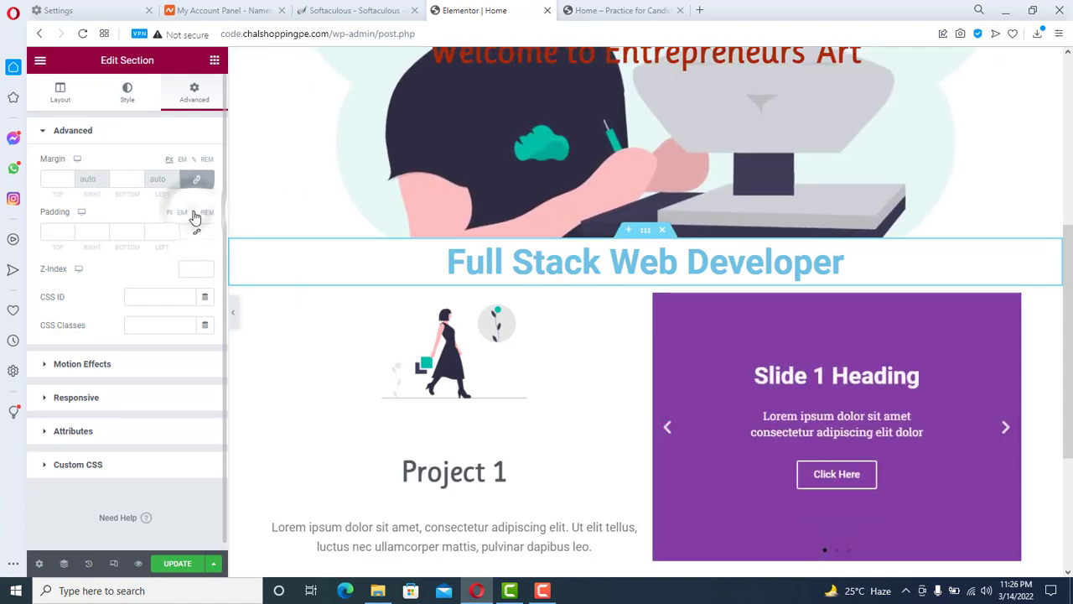
click(69, 229)
click(70, 228)
click(70, 229)
click(70, 229)
click(70, 229)
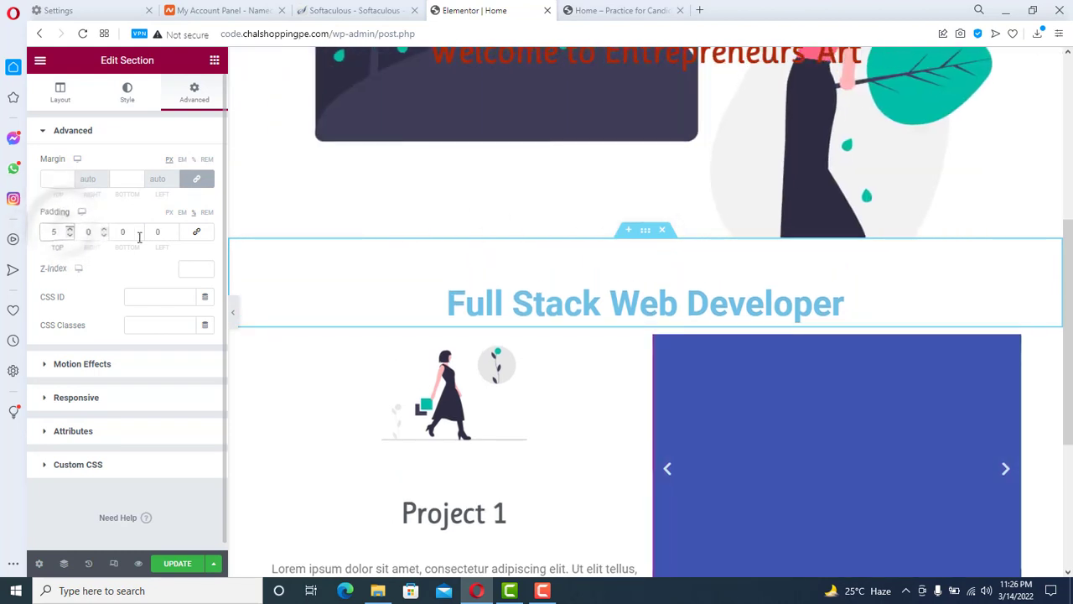
click(140, 229)
click(140, 229)
click(140, 230)
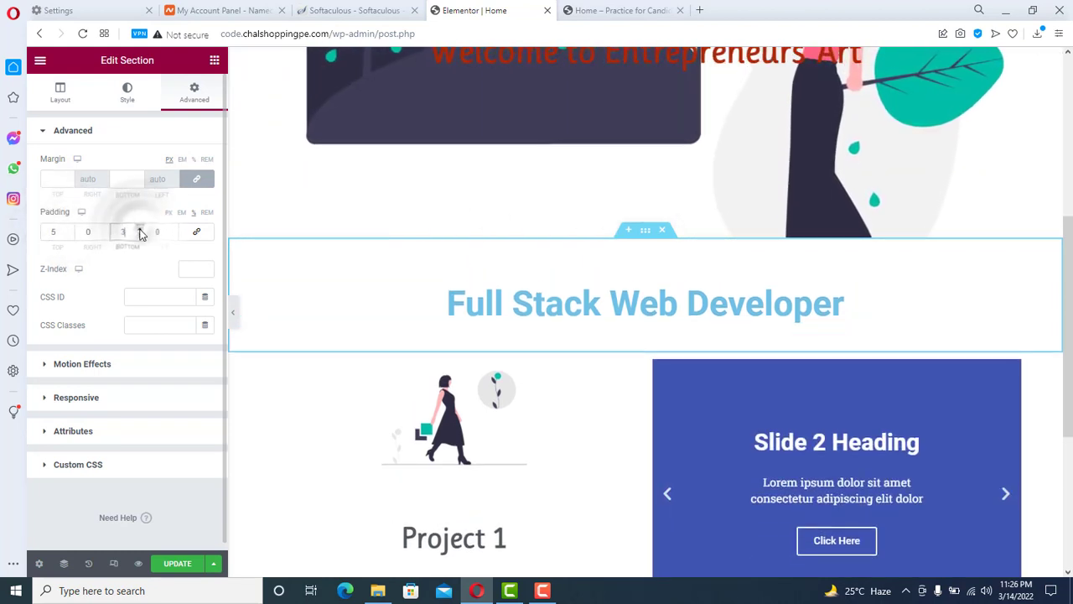
click(140, 230)
click(140, 230)
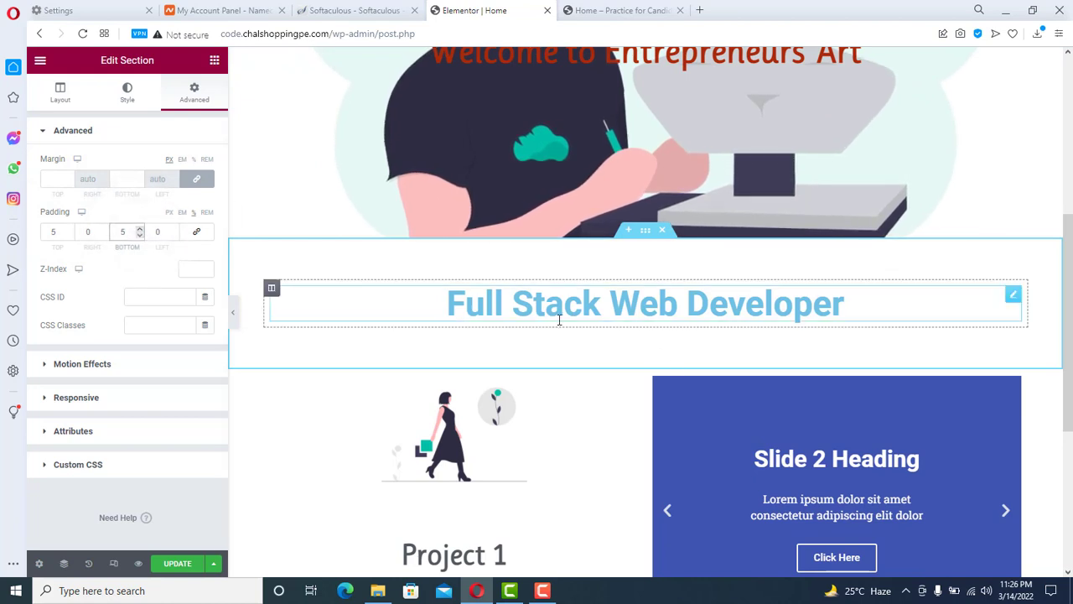
- Set the heading text colour to the dark grey Secondary global colour, replacing the green Accent
triple_click(645, 312)
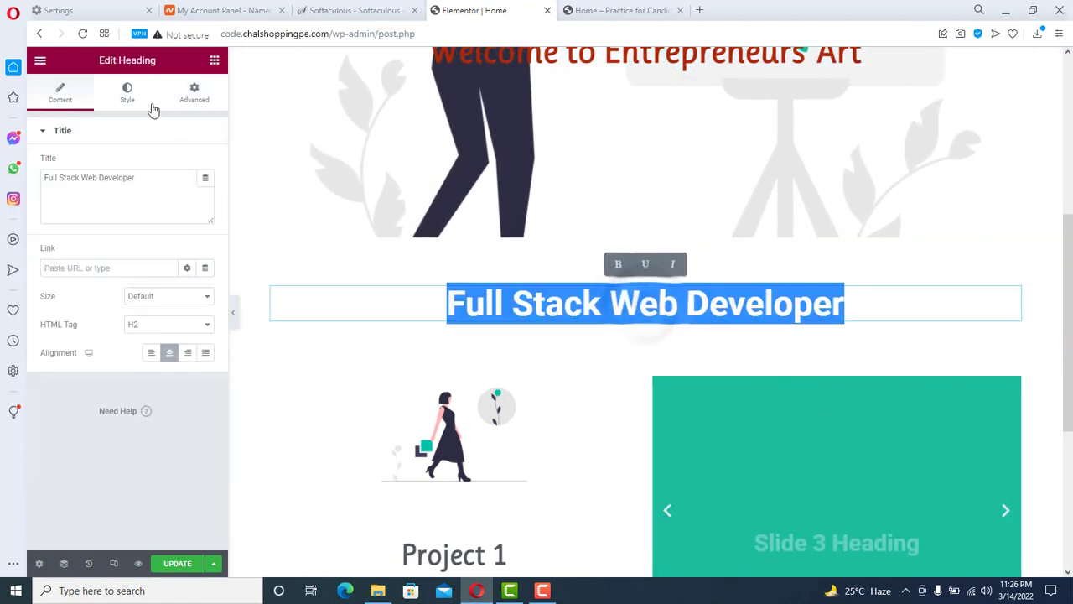
click(130, 90)
click(190, 164)
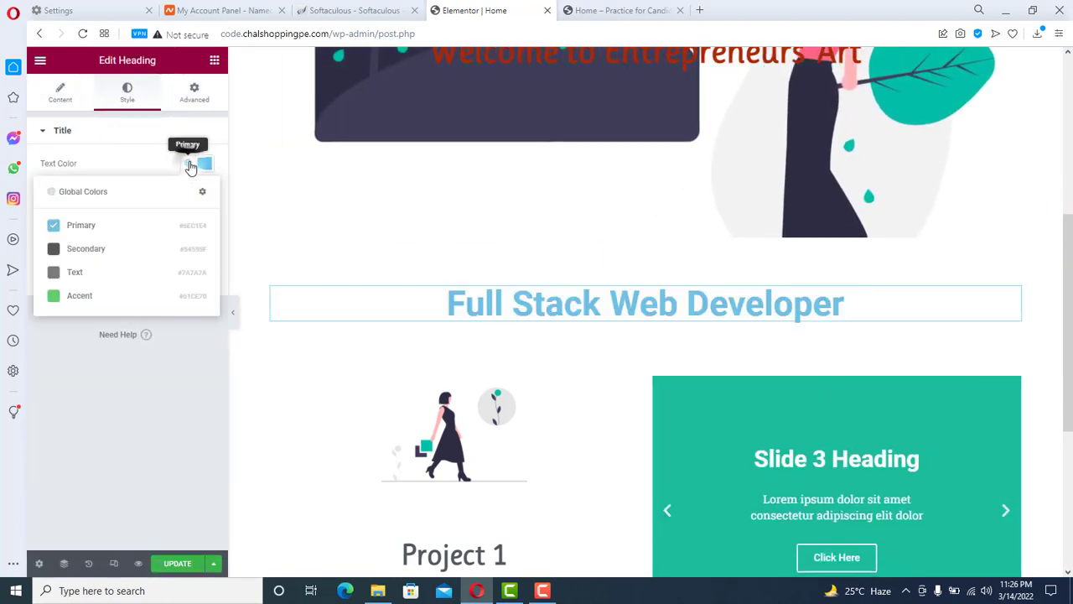
click(89, 297)
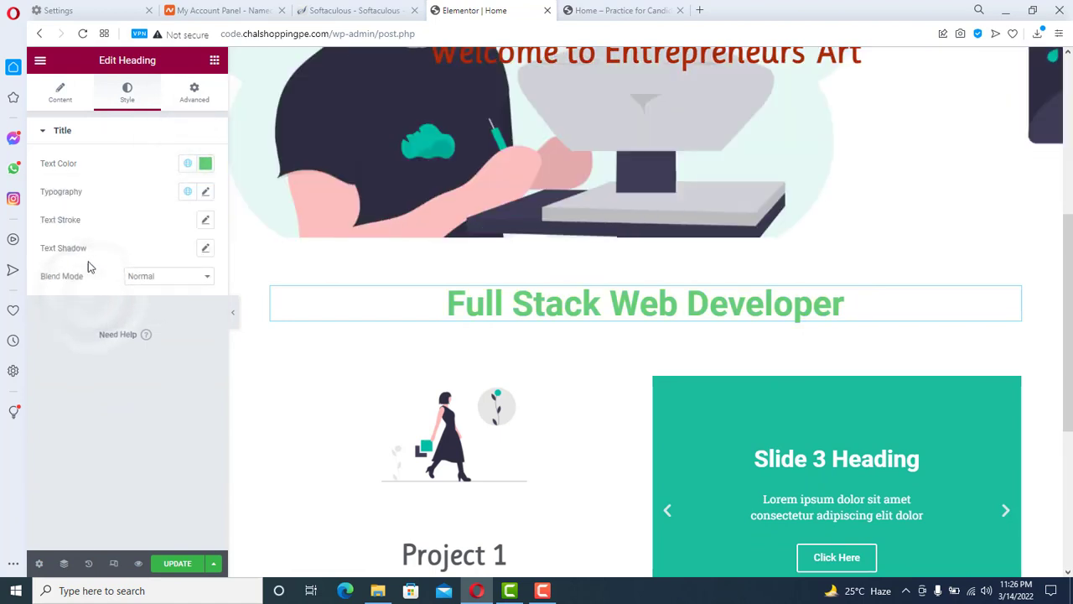
click(206, 163)
click(186, 164)
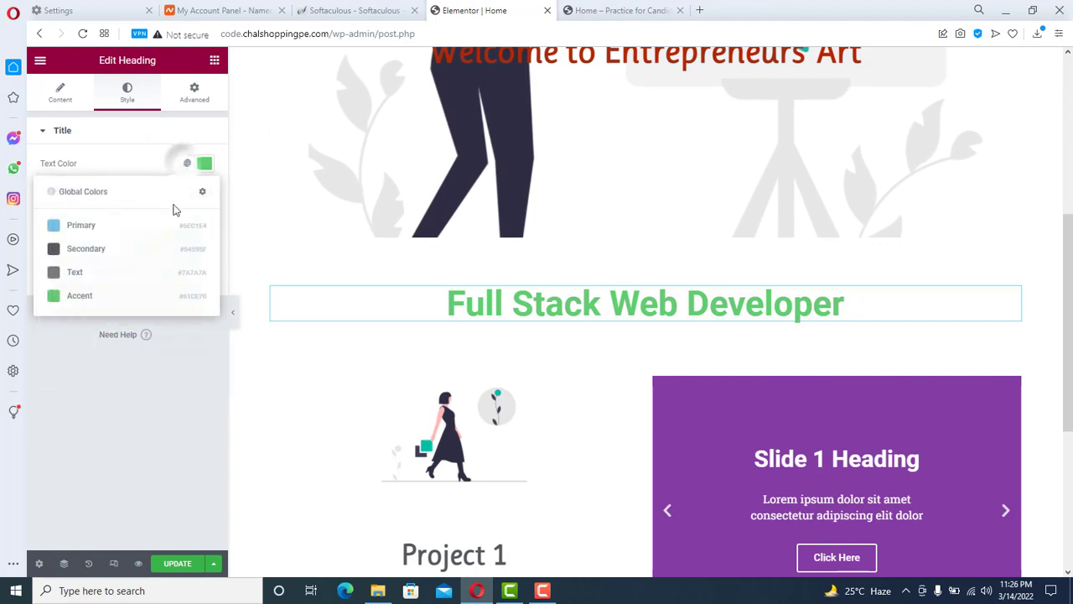
click(79, 251)
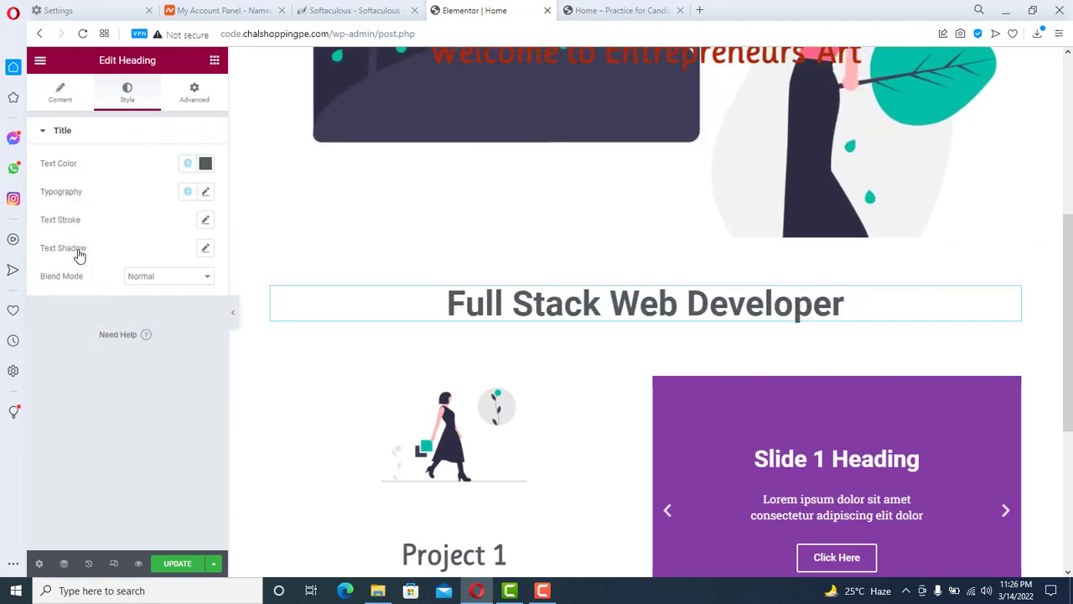
- Change the heading font family to Ruluko, replacing the briefly chosen Risque
click(205, 195)
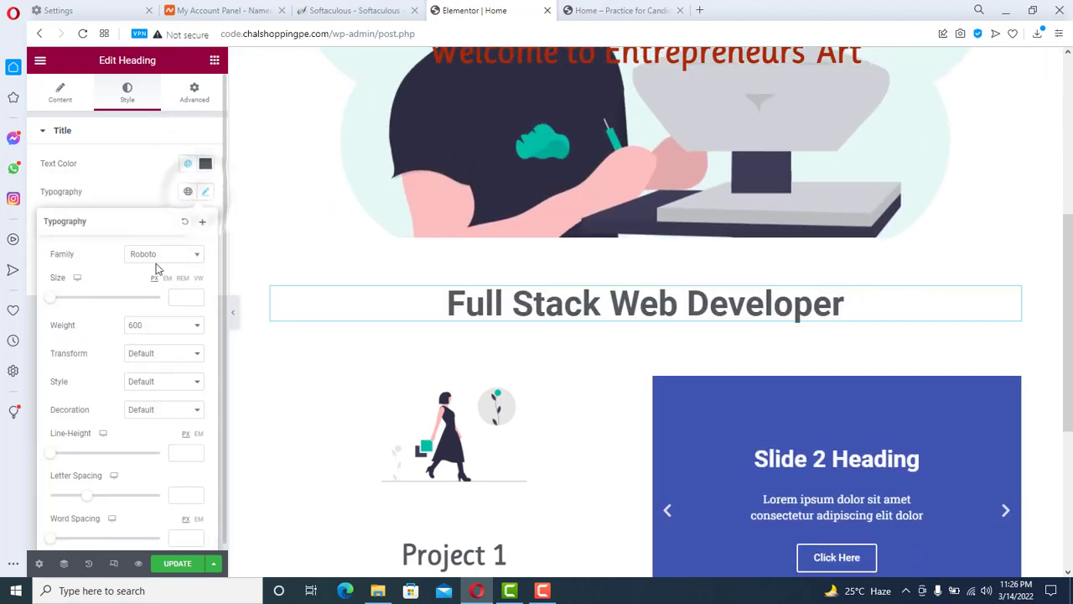
click(151, 256)
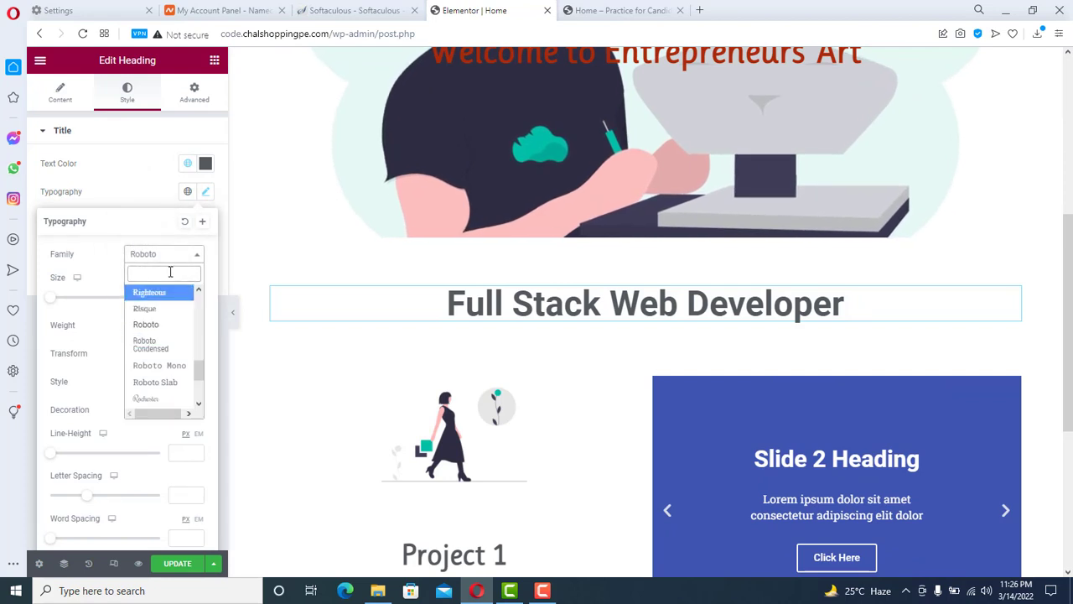
click(159, 315)
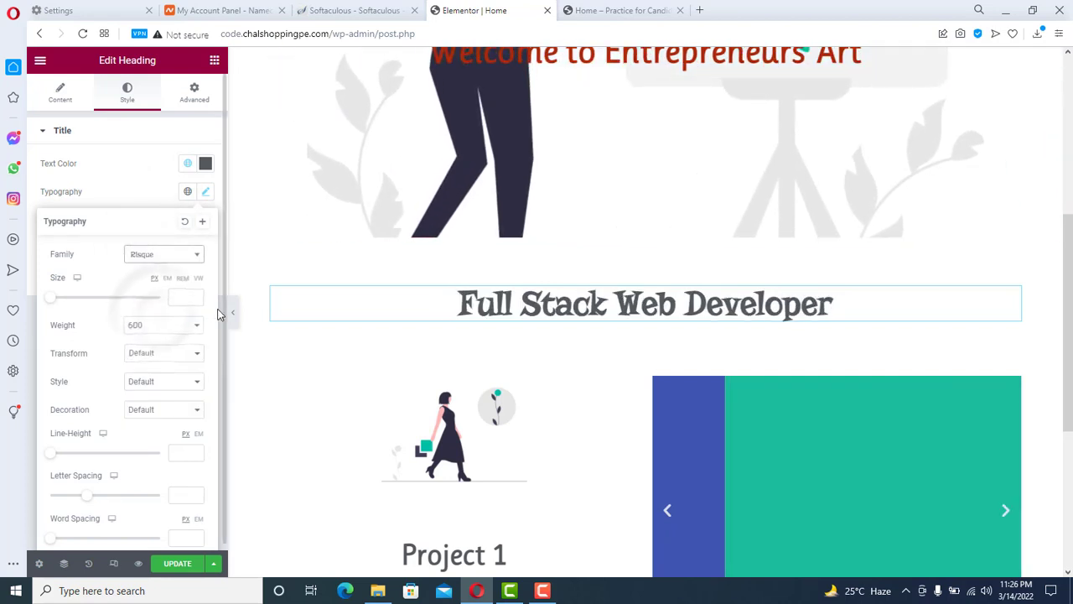
click(165, 255)
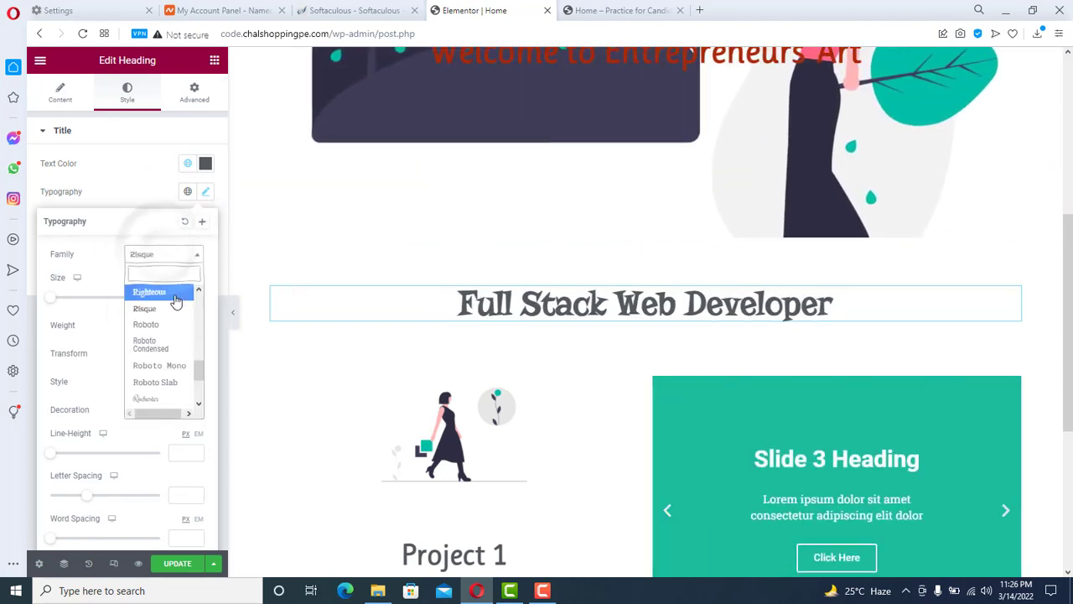
text(Rulu)
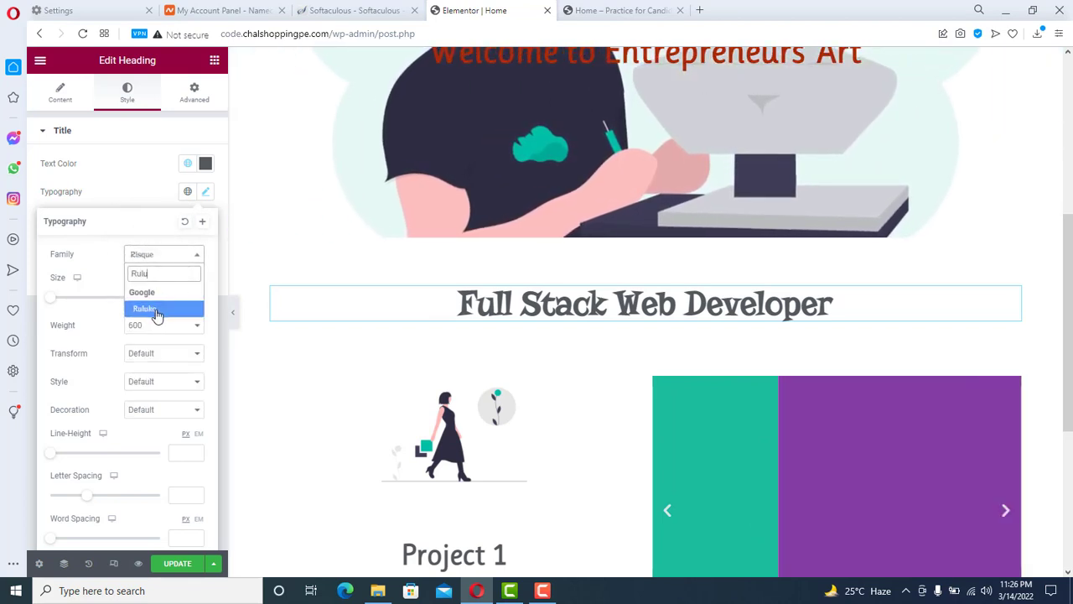
click(158, 311)
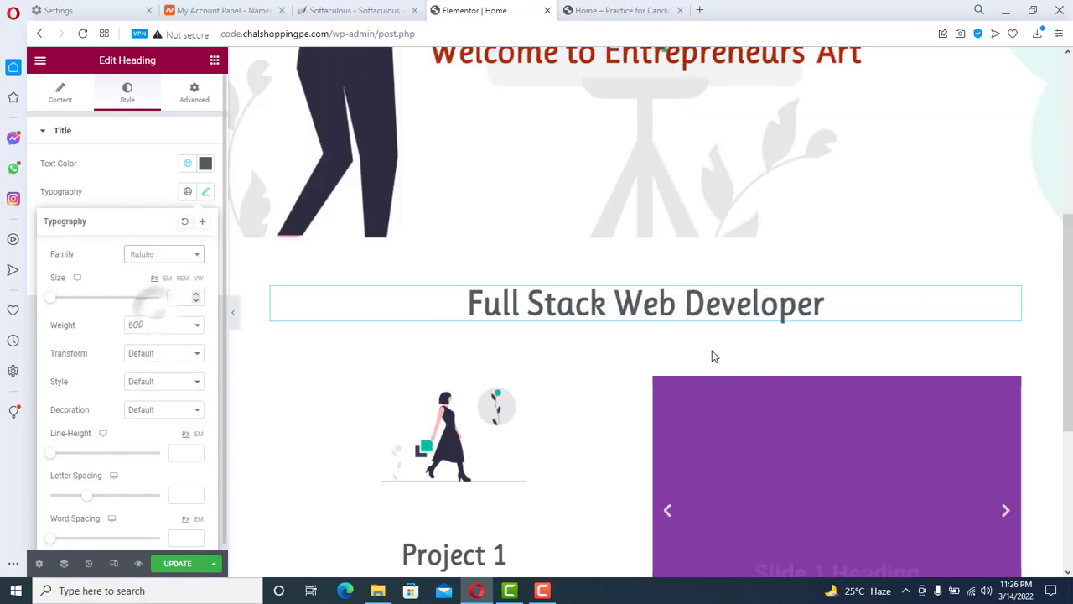
drag(1070, 275, 1071, 312)
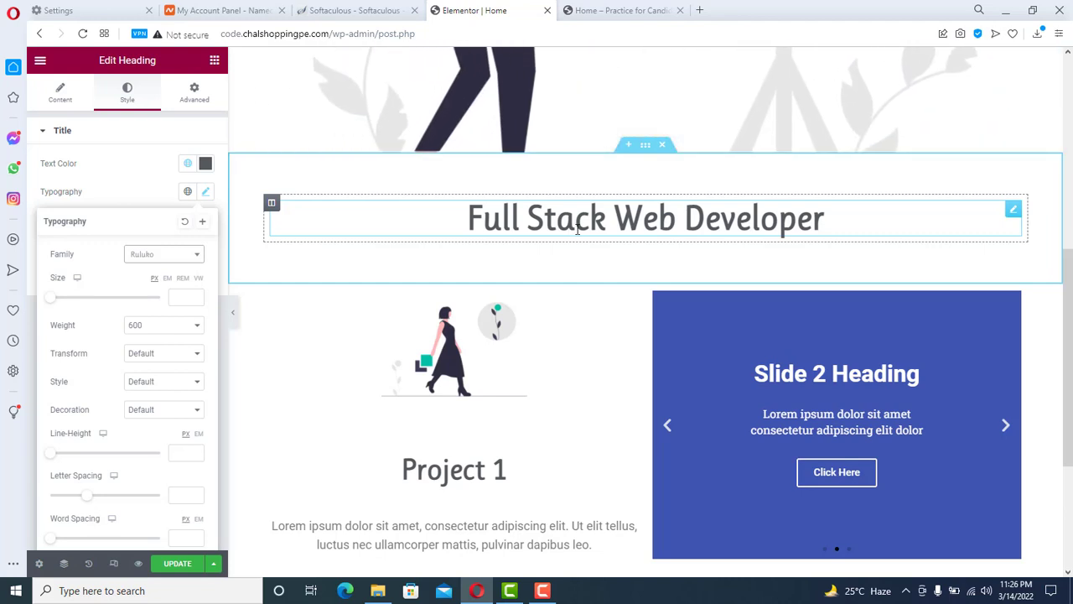
- Give the section a Classic background in the blue Primary global colour instead of green Accent
click(644, 147)
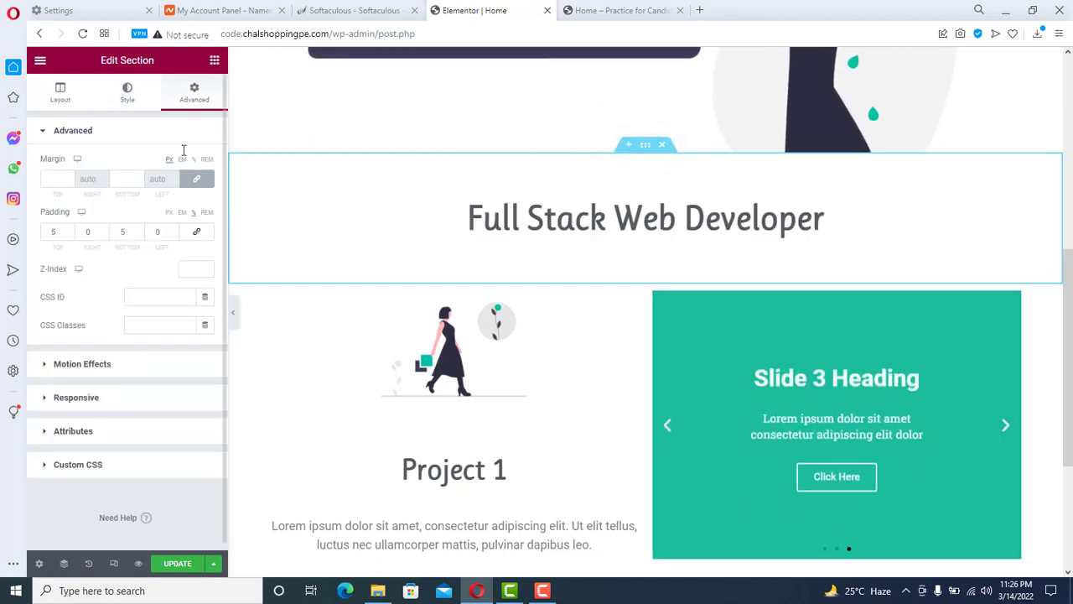
click(123, 92)
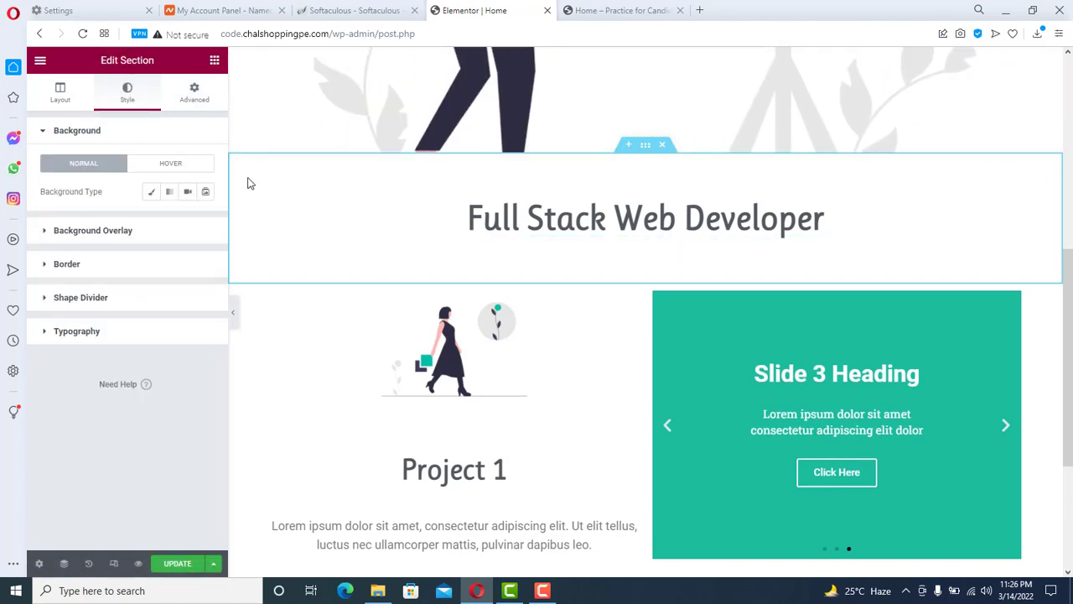
click(151, 193)
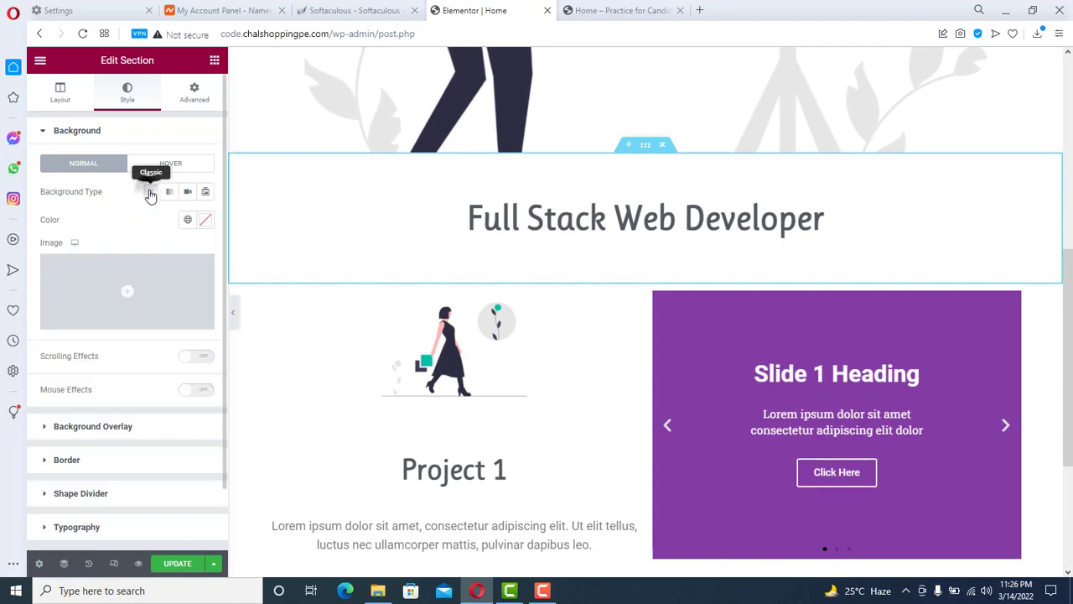
click(188, 221)
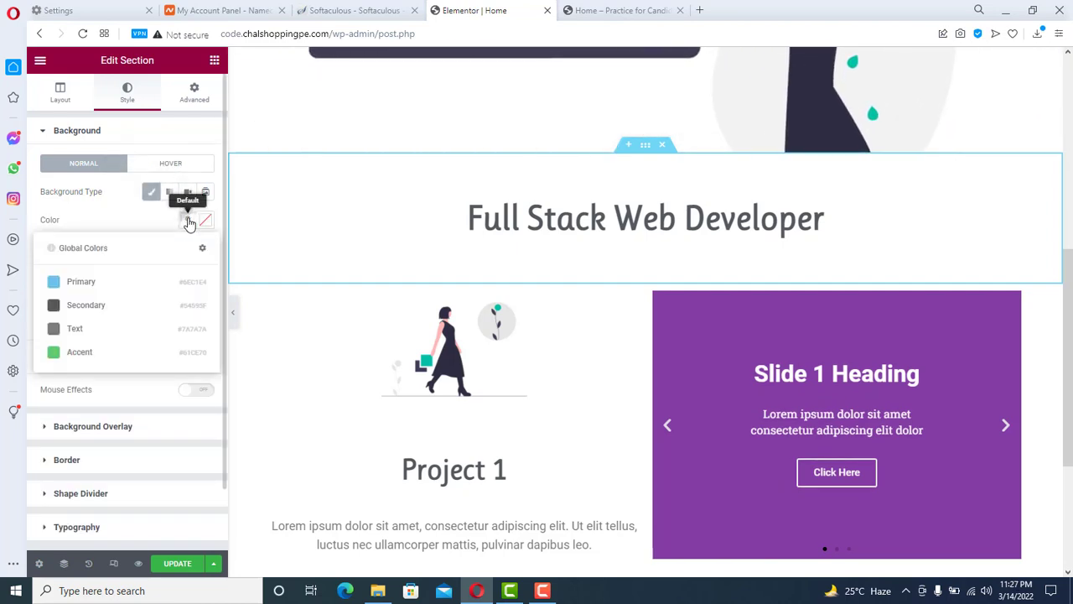
click(116, 353)
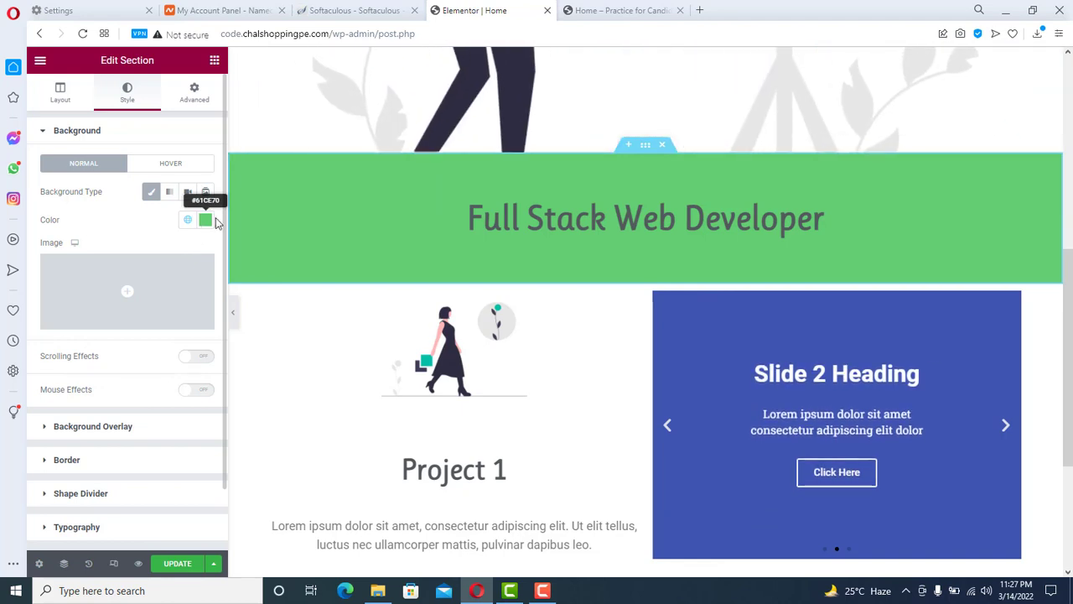
click(206, 223)
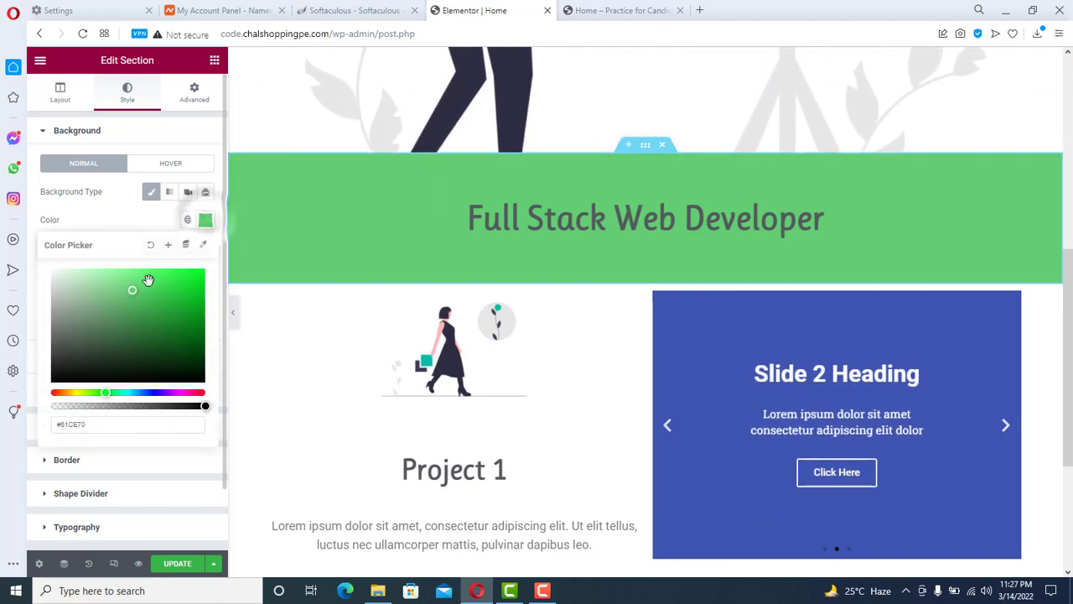
click(187, 220)
click(106, 285)
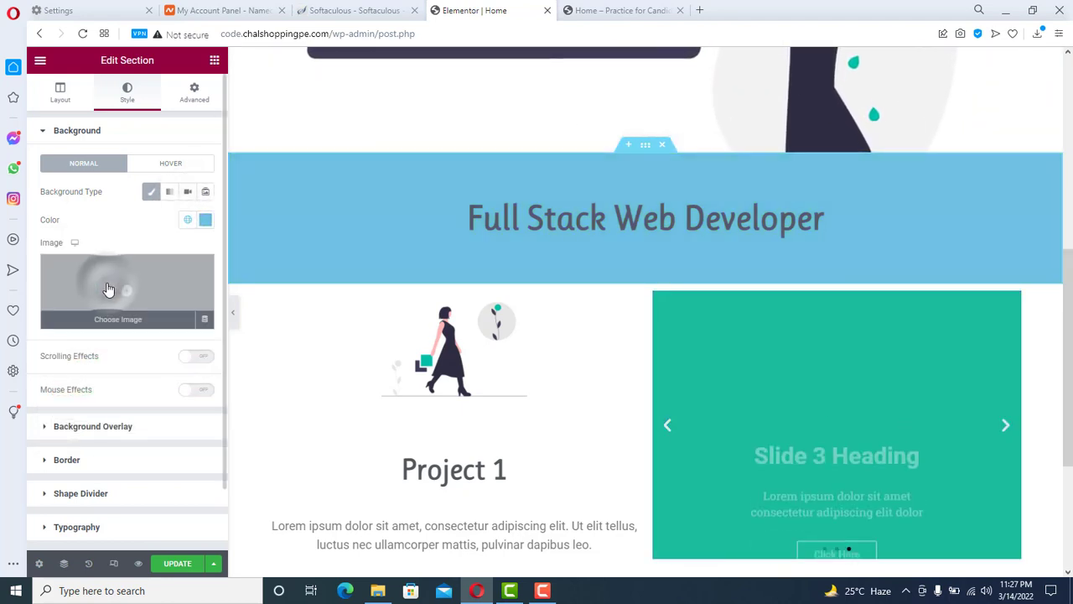
drag(1068, 379, 1069, 418)
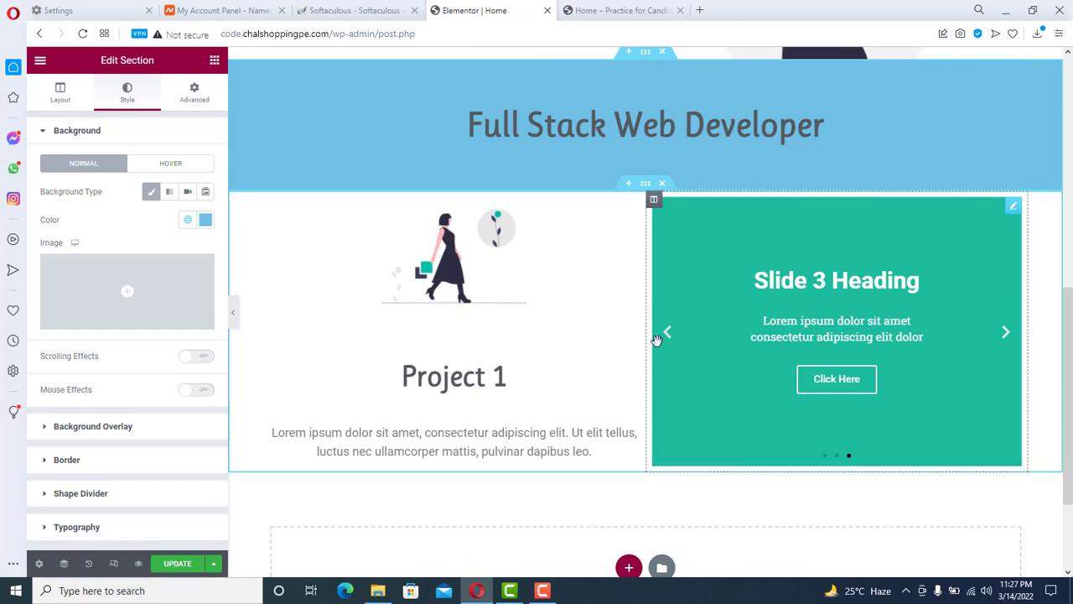
- Preview the slideshow by advancing it through to Slide 3
double_click(551, 450)
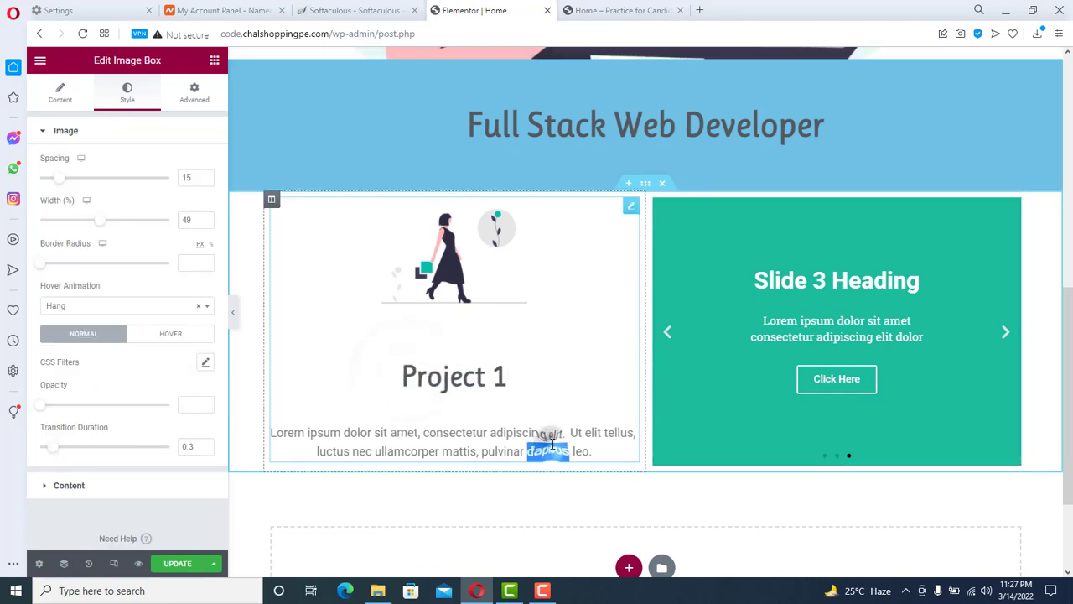
click(1006, 337)
click(1006, 336)
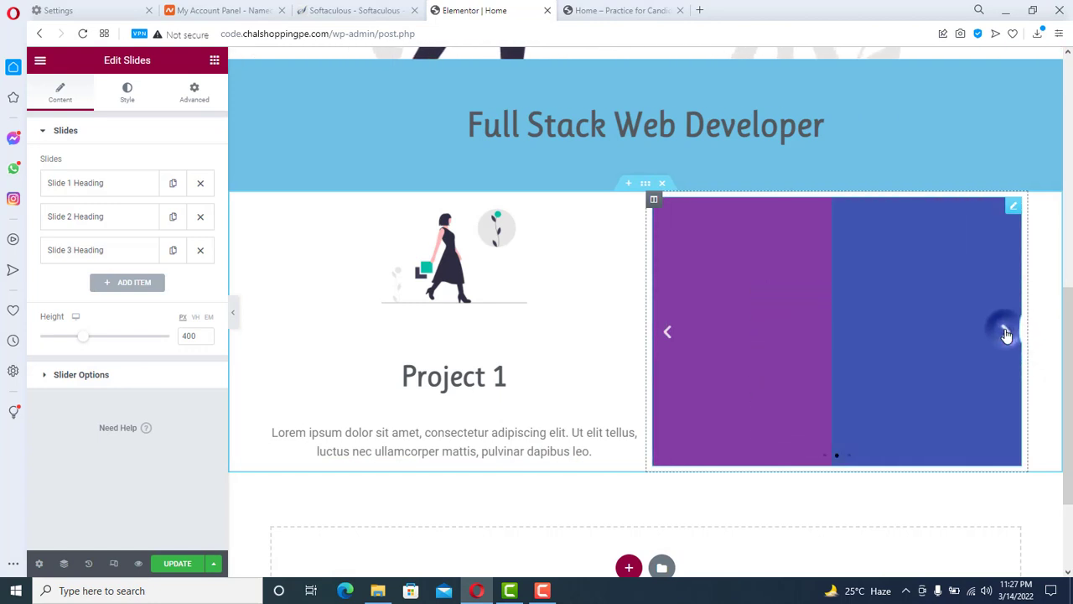
click(1006, 335)
scroll(514, 220, up, 5)
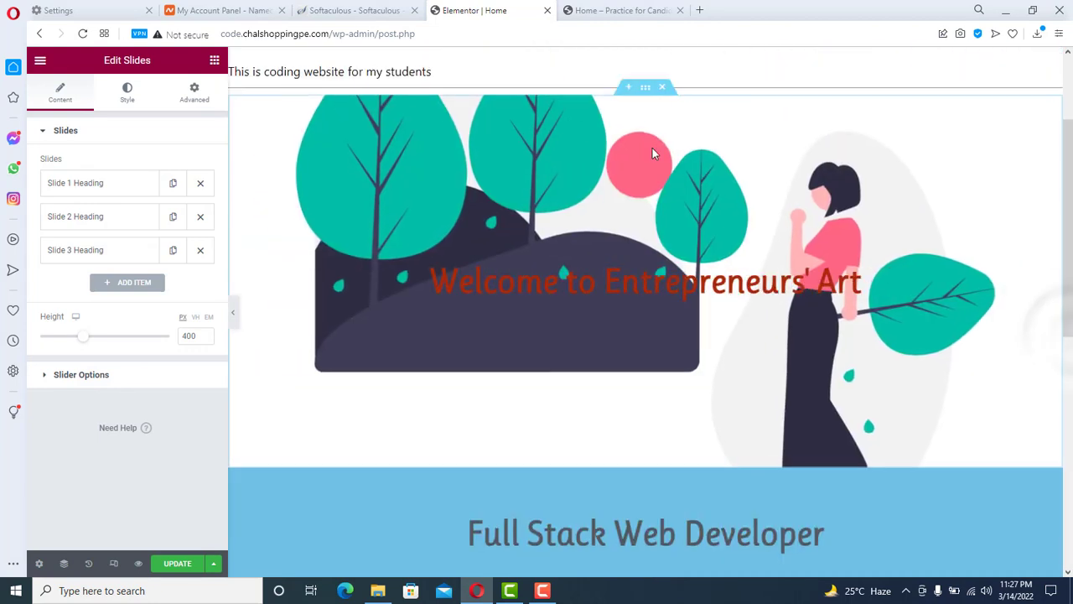